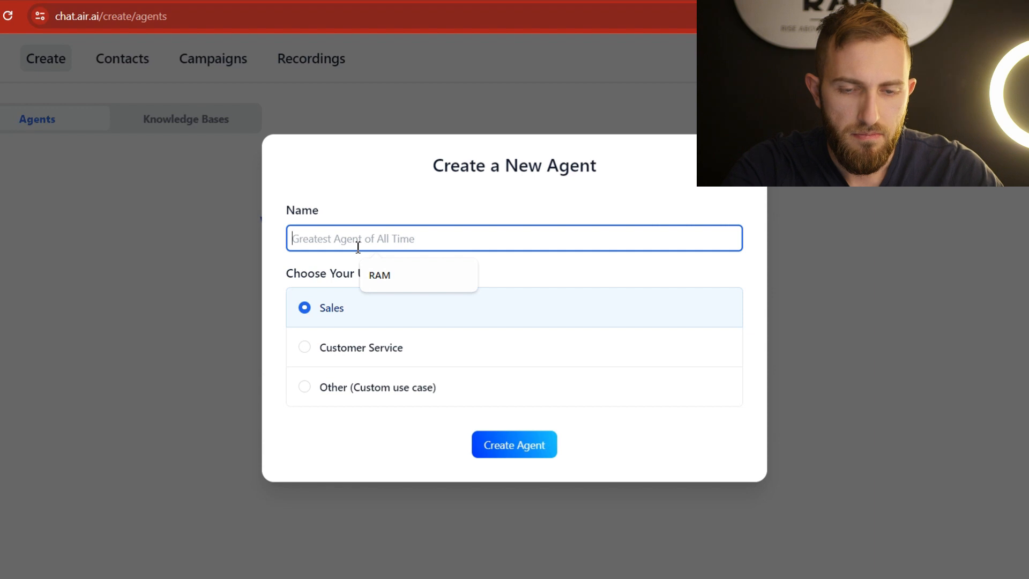
Create an agent named 'Grant from RAM Agency' and choose the Flow Builder mode.
type("Grant from ")
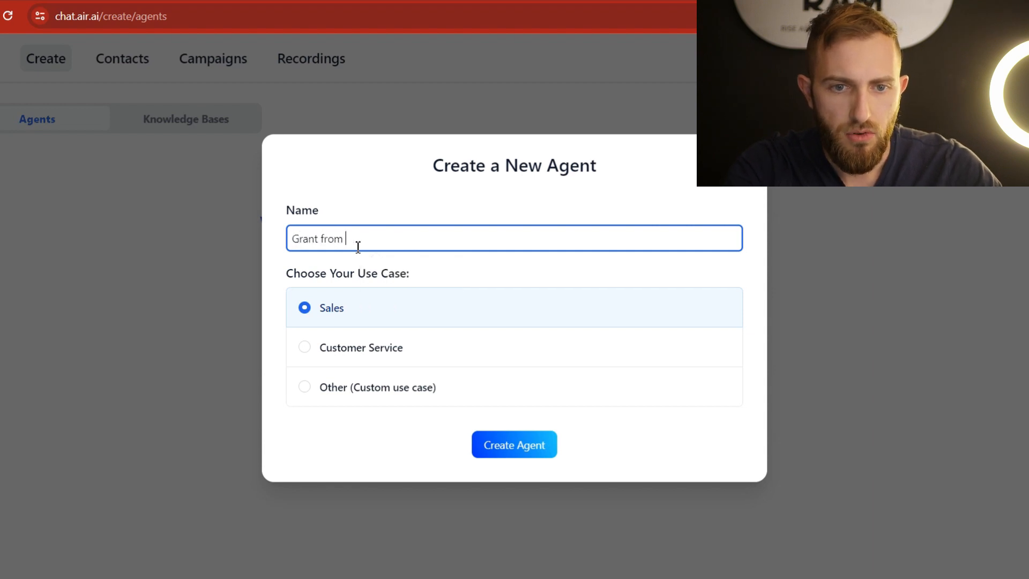
type("RAM Agency")
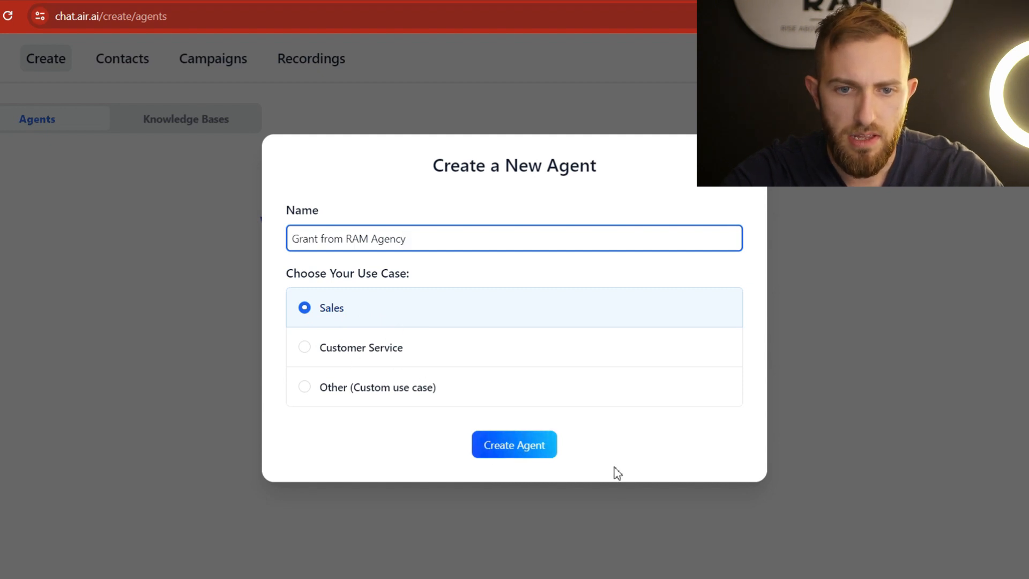
left_click(503, 453)
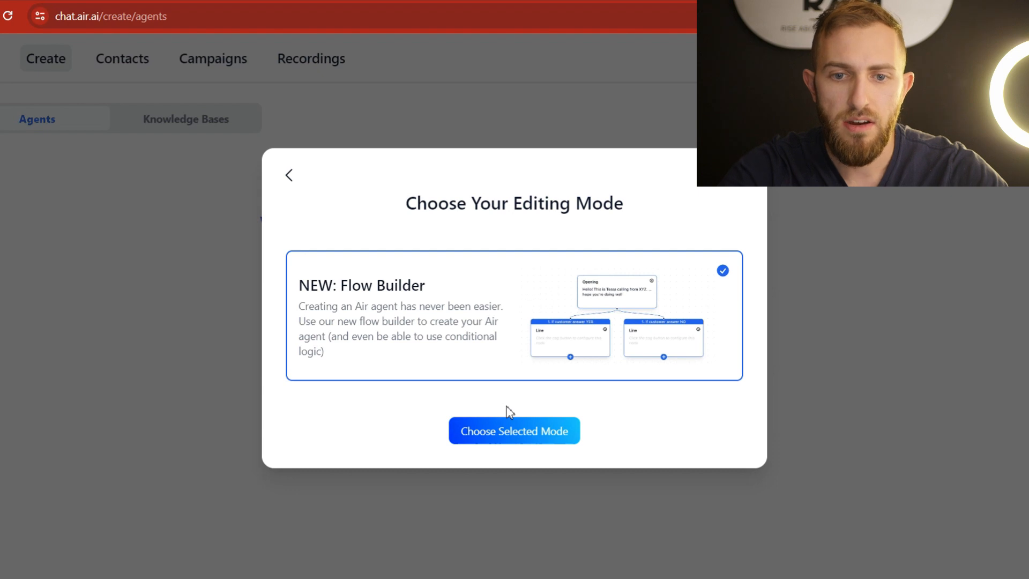
left_click(506, 430)
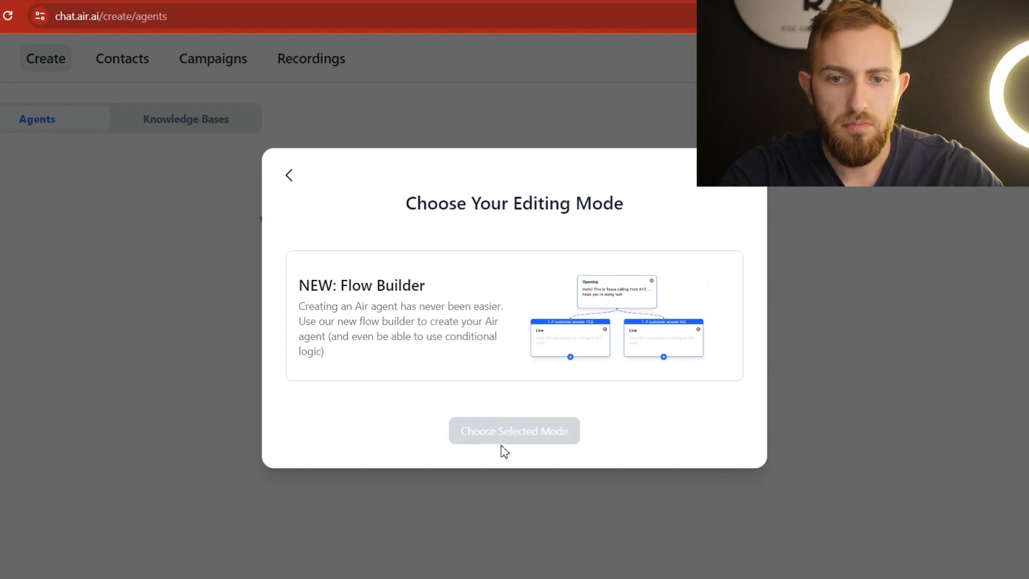
left_click(373, 301)
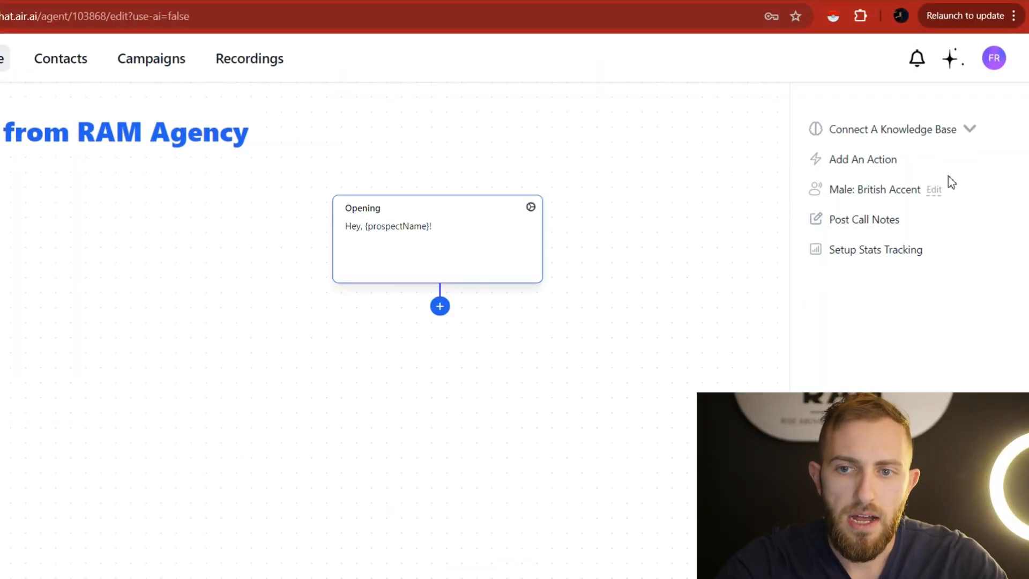
left_click(942, 137)
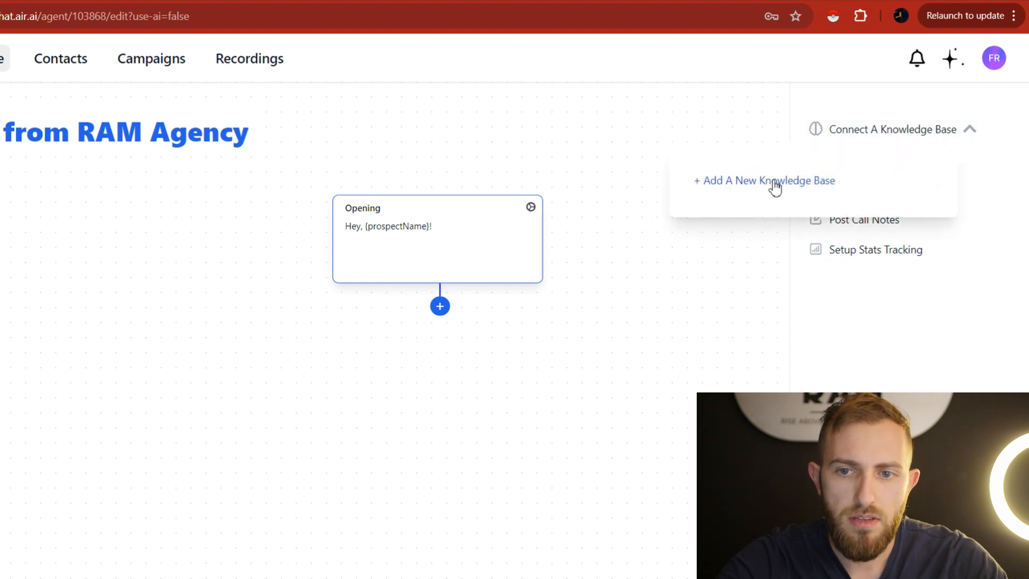
left_click(775, 183)
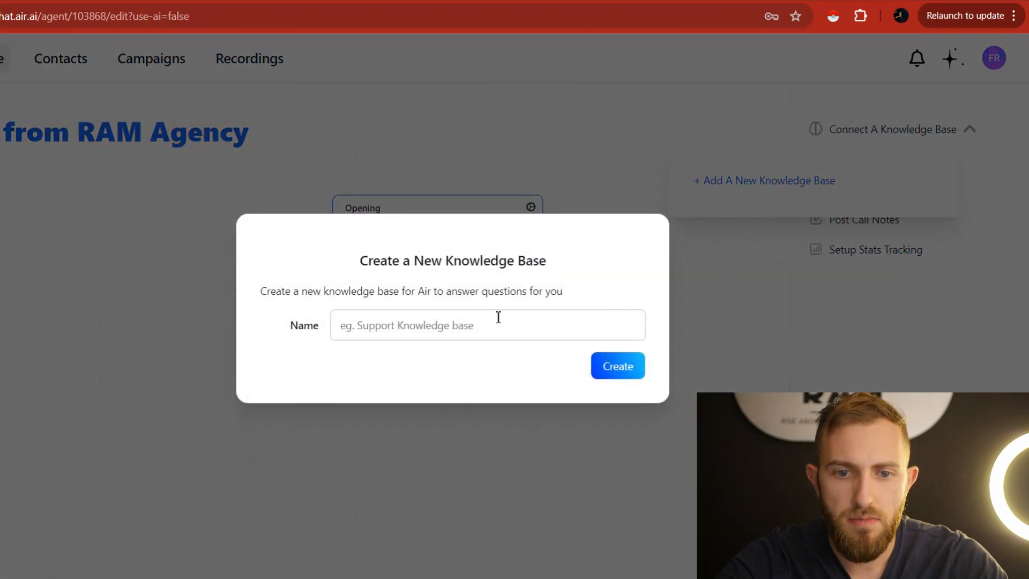
left_click(722, 253)
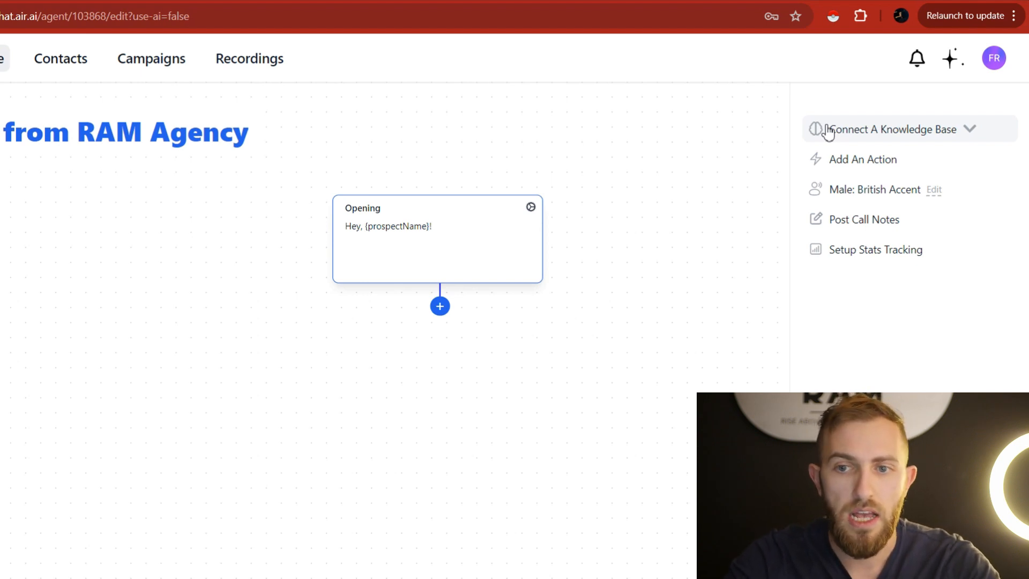
left_click(875, 141)
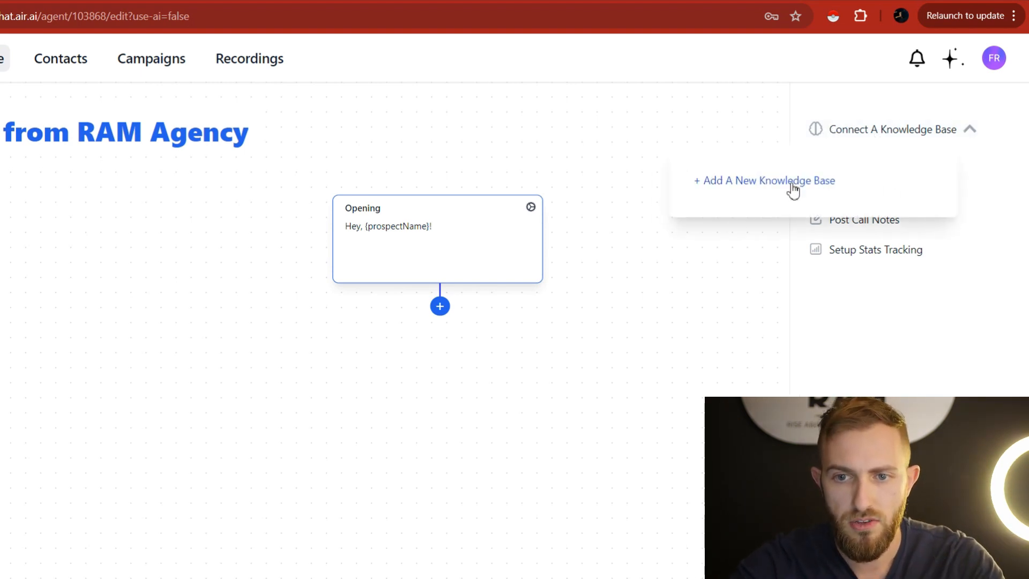
left_click(904, 133)
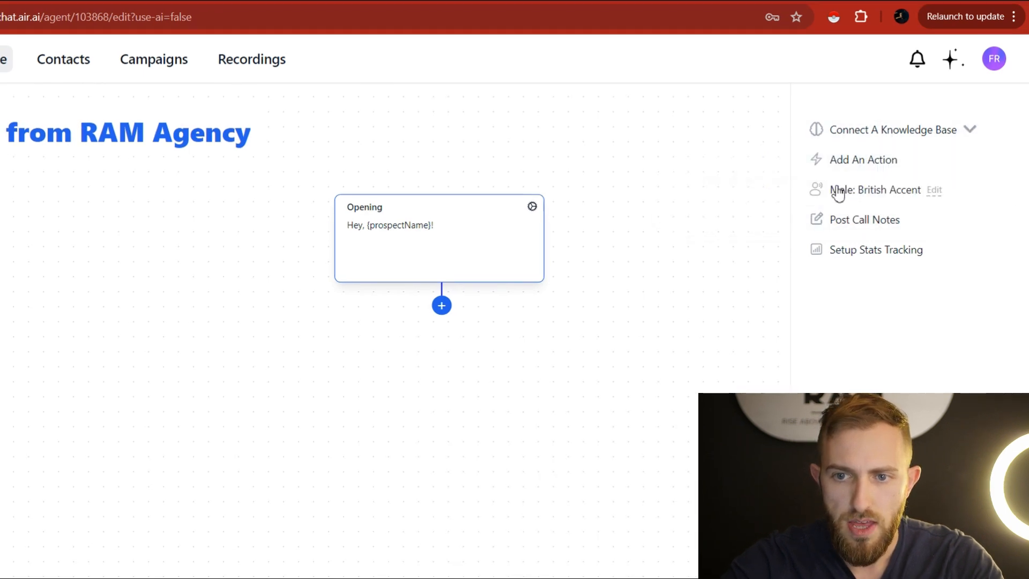
left_click(901, 193)
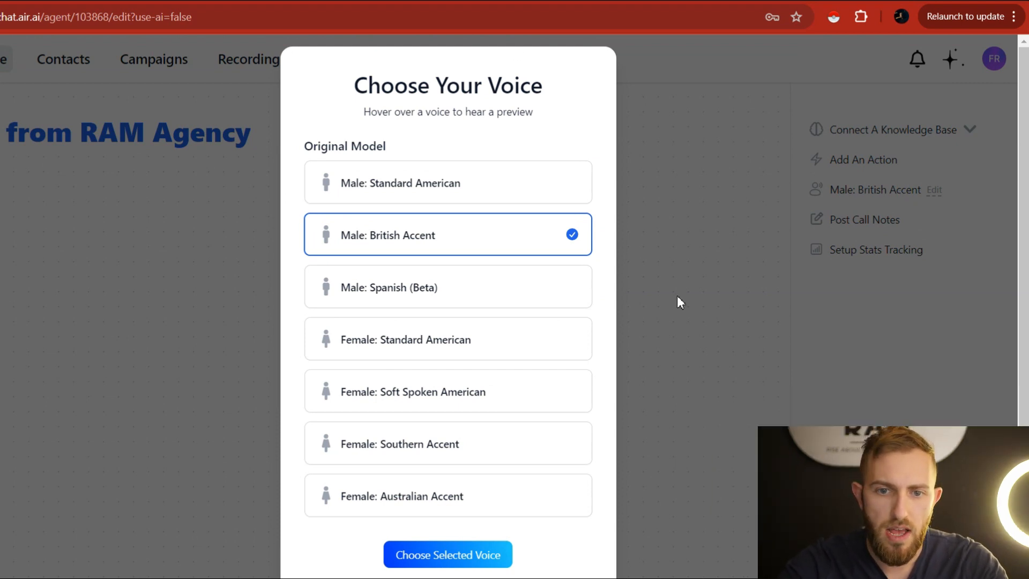
left_click(550, 244)
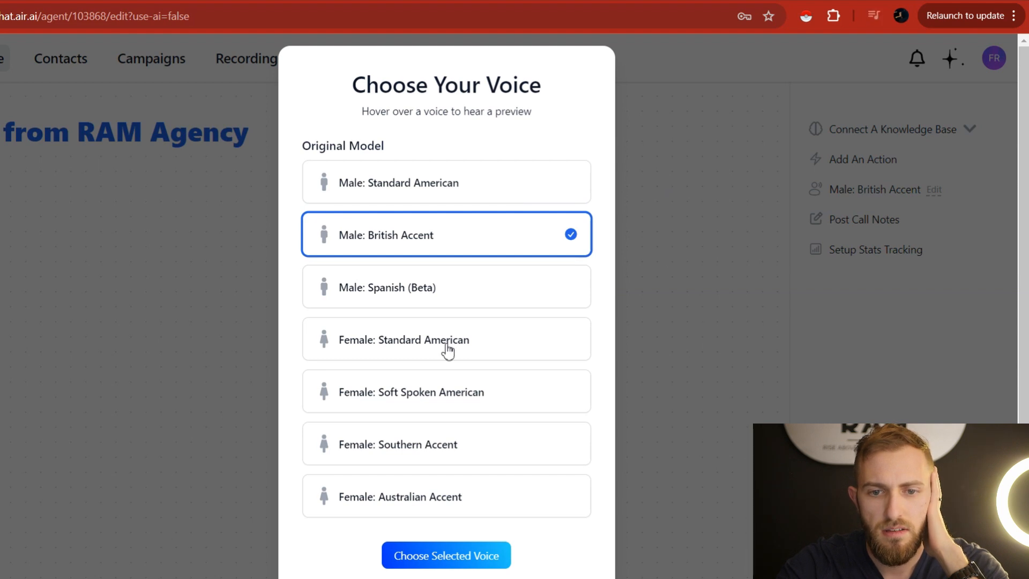
left_click(424, 337)
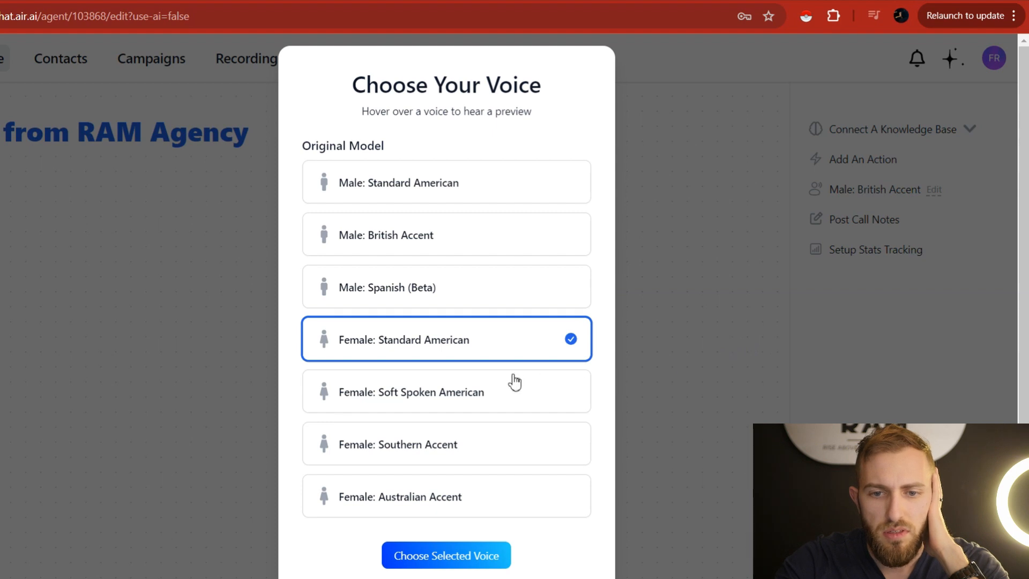
left_click(503, 392)
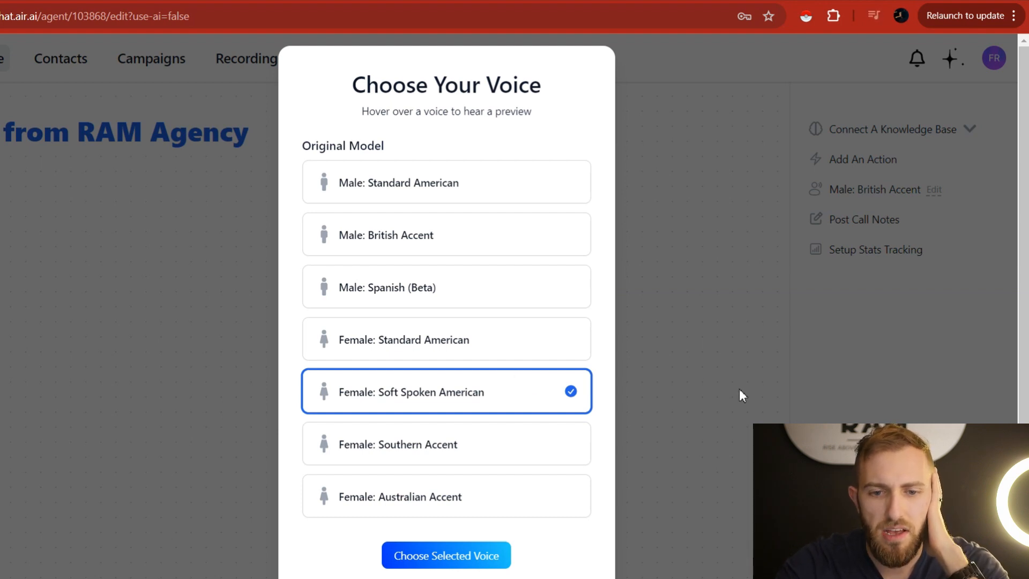
left_click(723, 307)
left_click(892, 191)
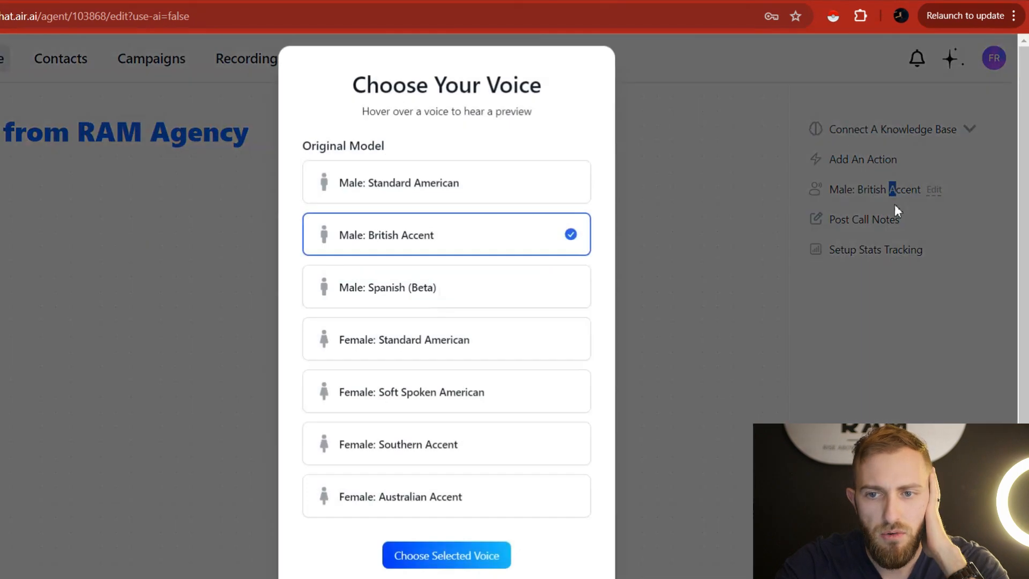
left_click(428, 190)
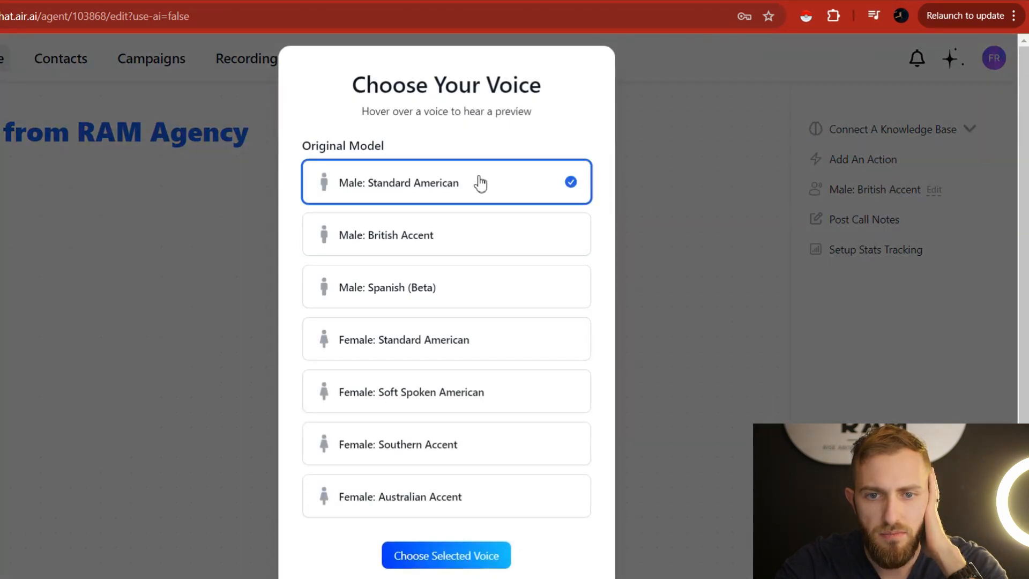
left_click(799, 202)
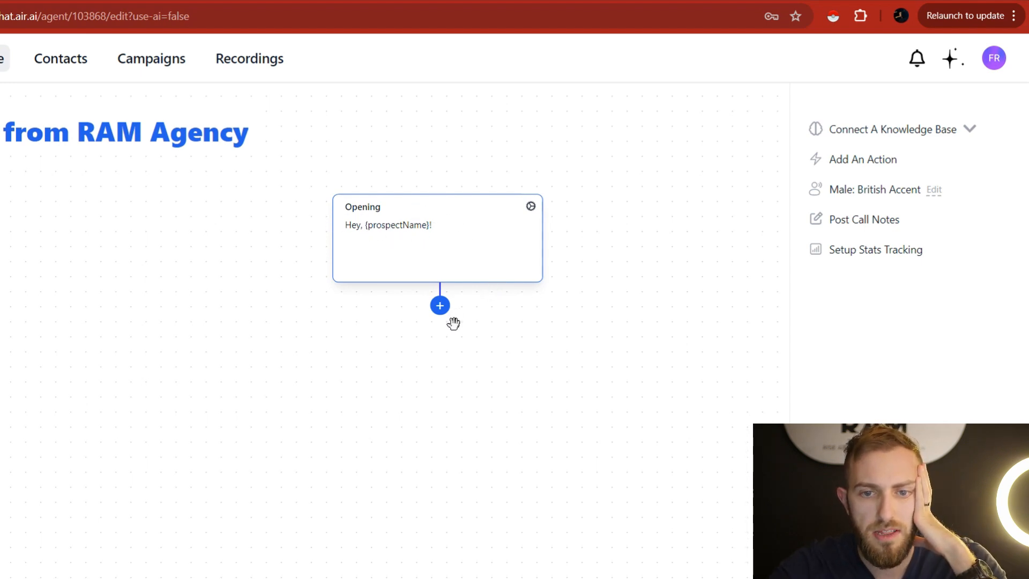
Add Line 1 after the Opening reading 'Hey {prospectName}, this is Grant from RAM Agency. How are you doing today'.
left_click_drag(444, 315, 355, 379)
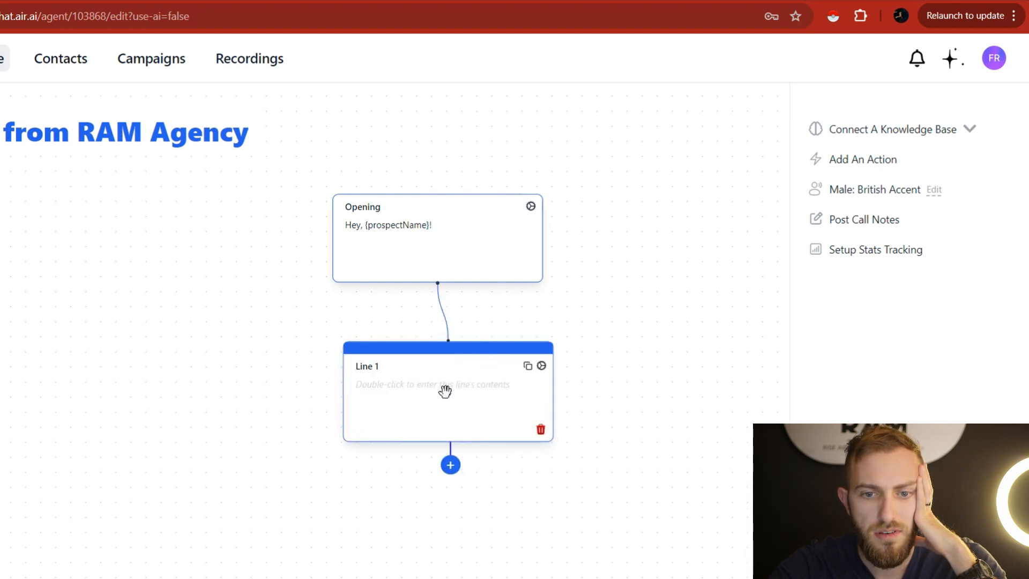
left_click_drag(444, 390, 352, 428)
double_click(352, 430)
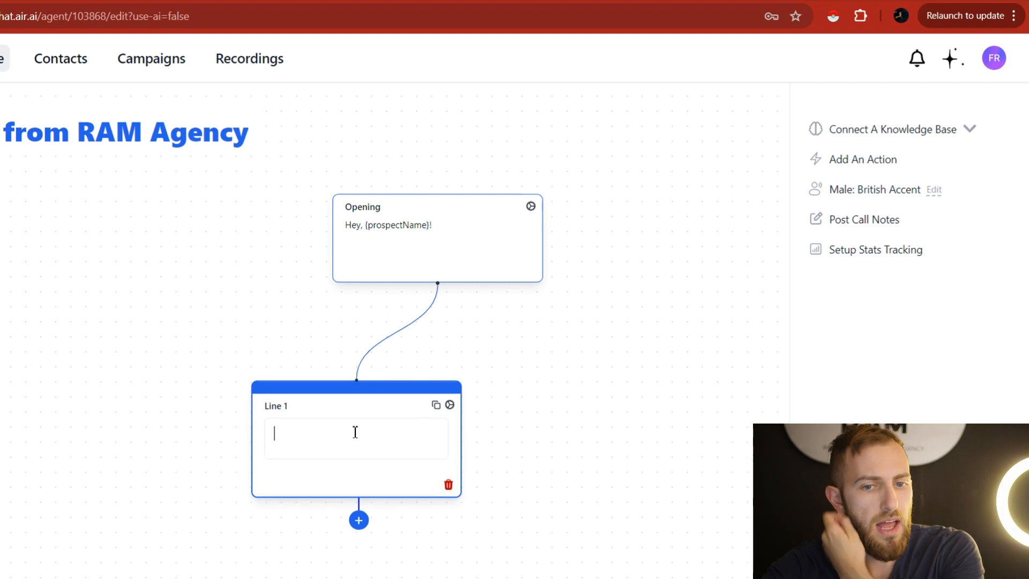
type("Hey")
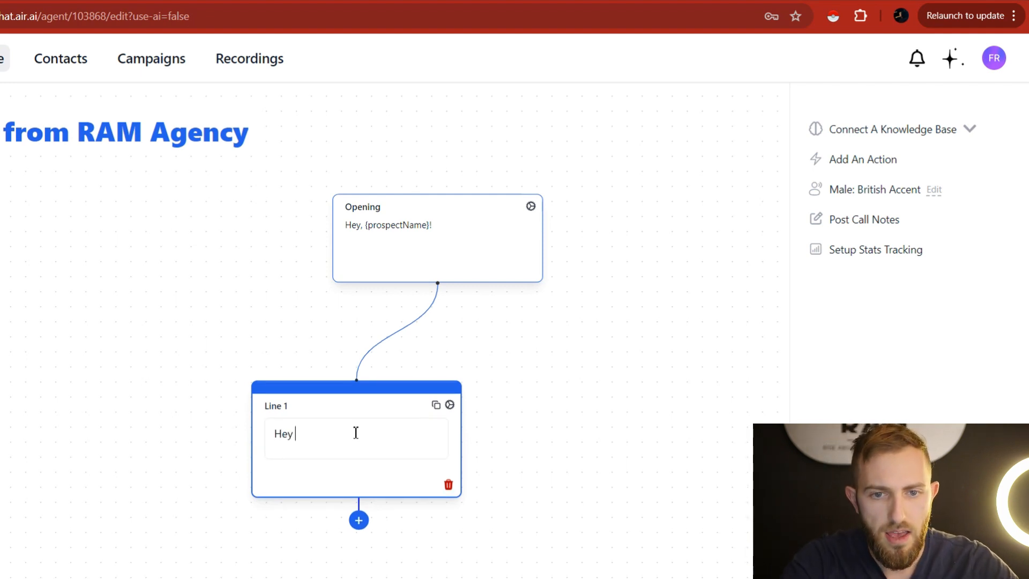
type(" {")
key("Return")
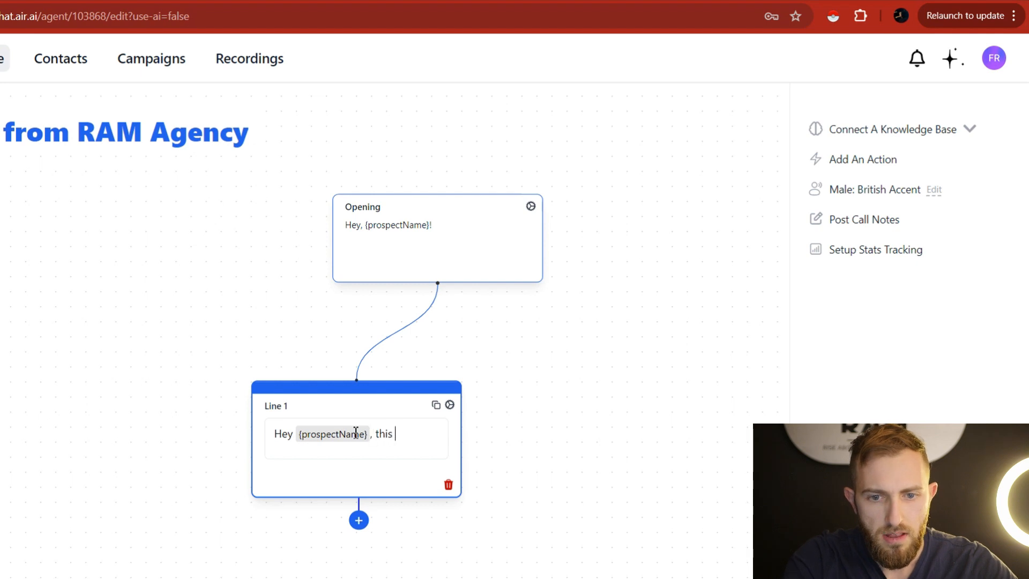
type(", this is Grant from")
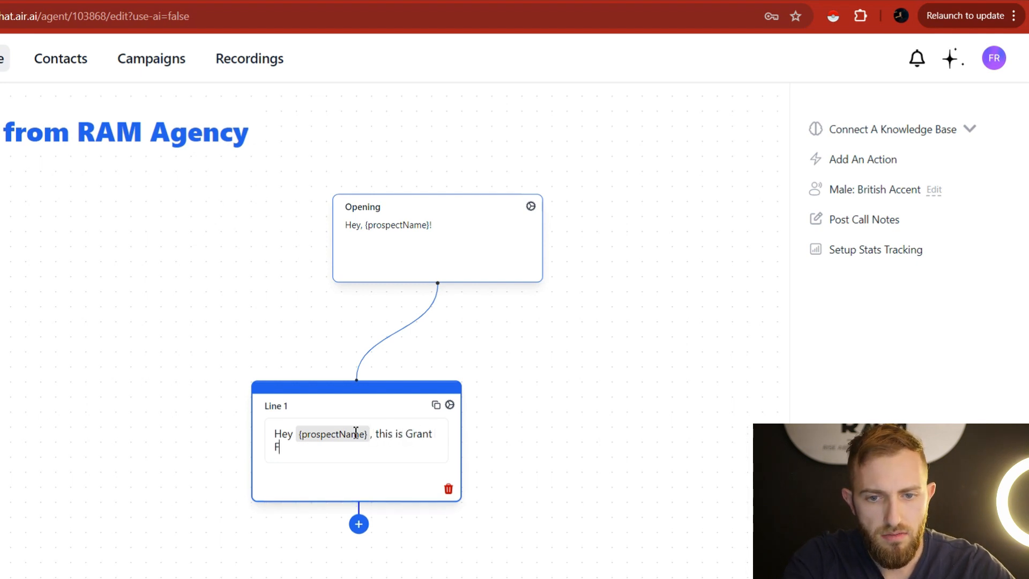
type(" RA A")
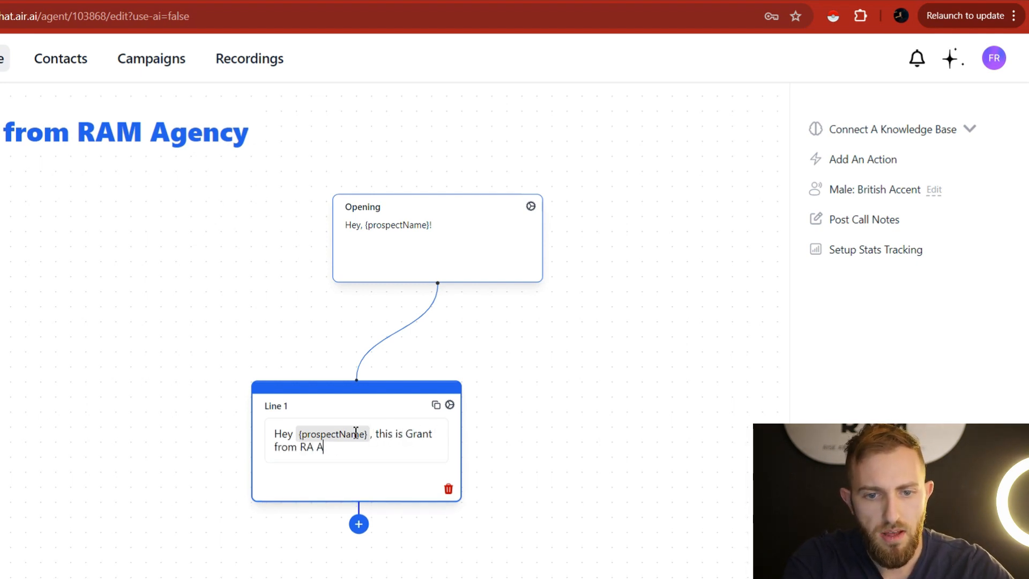
key("BackSpace")
key("BackSpace")
type("M Age")
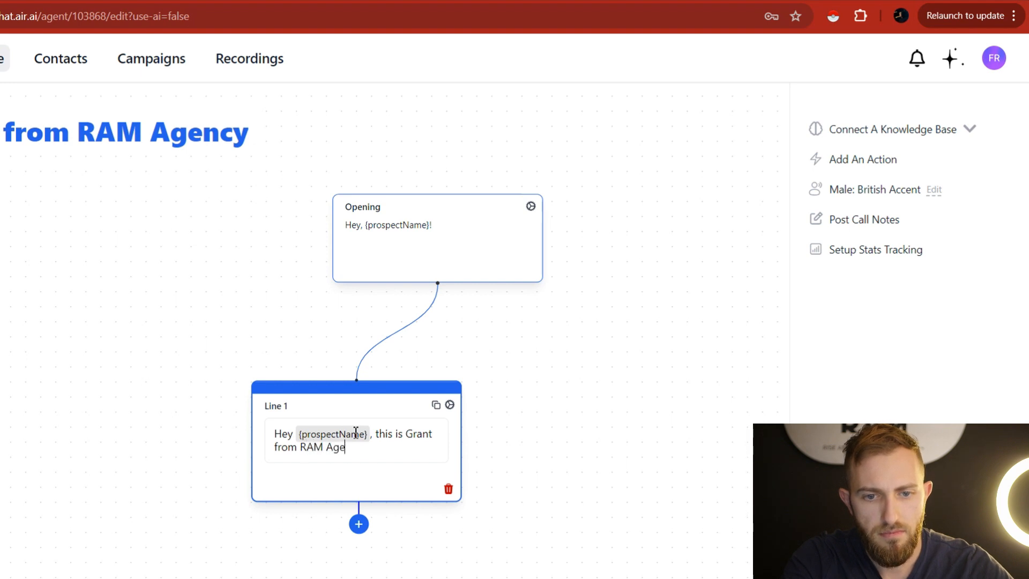
type("ncy. How are ")
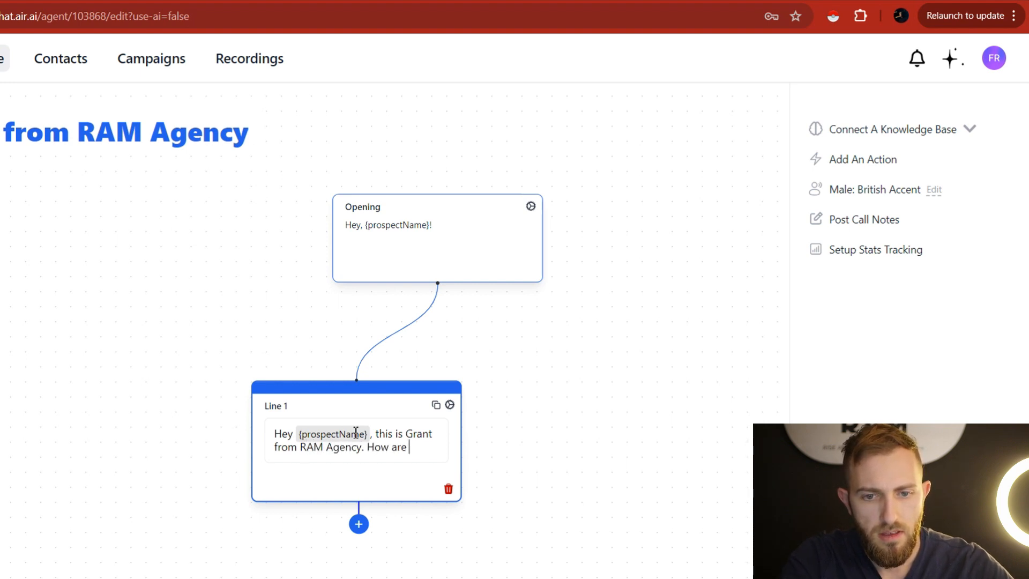
type("you doing today?")
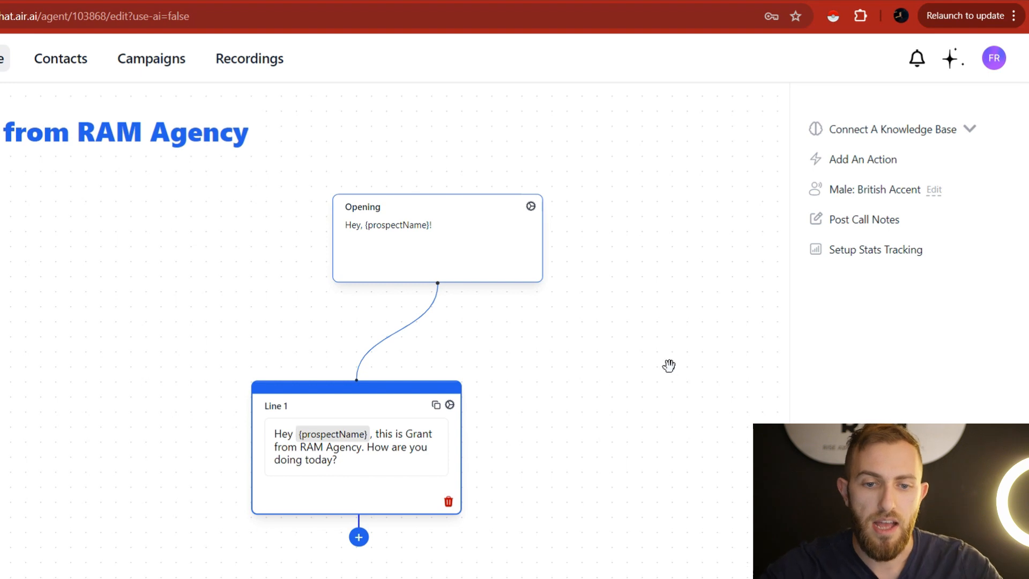
Reposition Line 1 on the canvas and add a connected Line 2 node beneath it.
left_click_drag(605, 452, 634, 315)
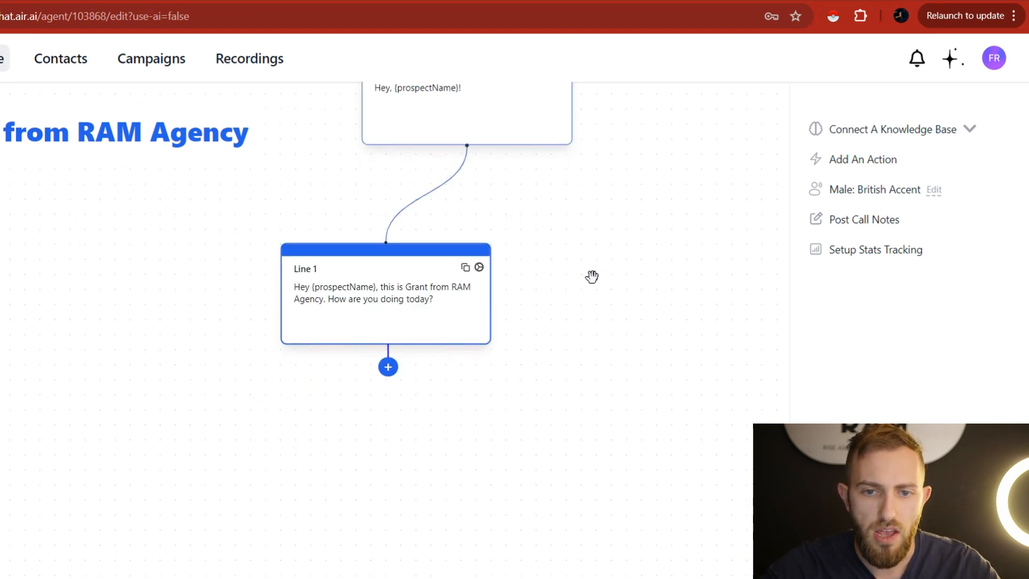
left_click_drag(561, 214, 553, 310)
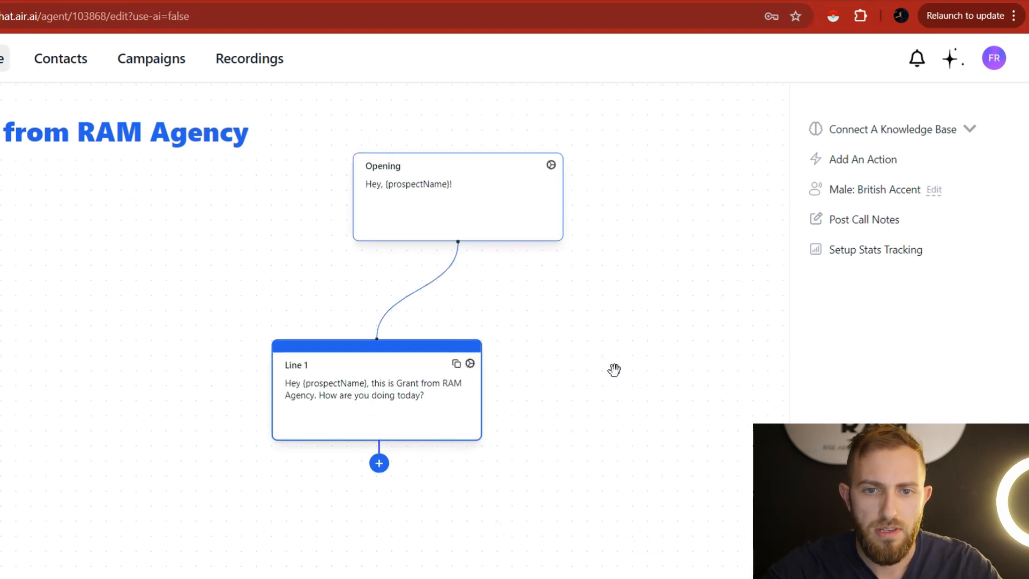
left_click_drag(613, 369, 625, 317)
left_click_drag(473, 329, 542, 370)
left_click_drag(669, 373, 707, 266)
left_click(480, 338)
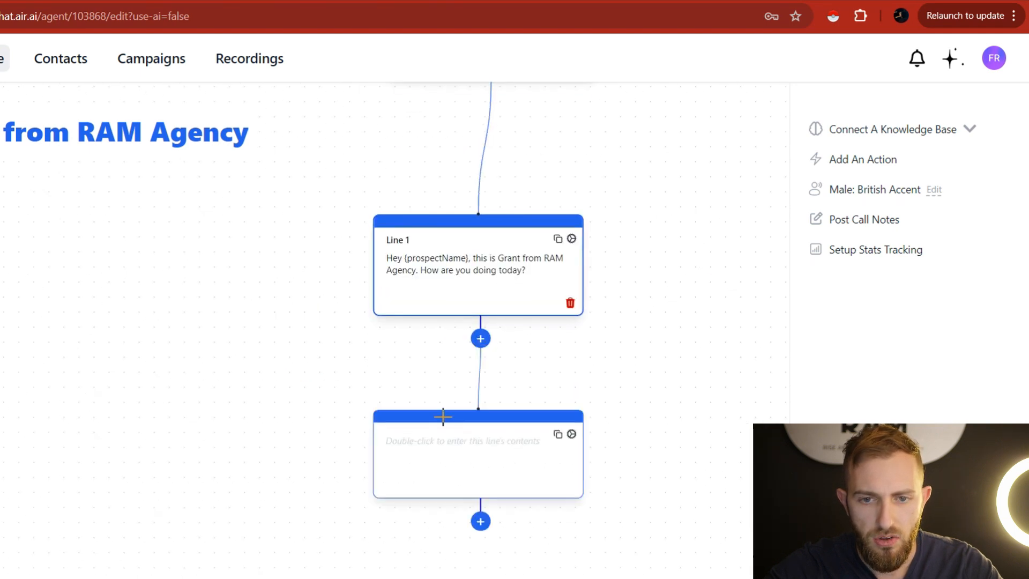
left_click_drag(455, 423, 401, 466)
Copy the Purpose of Call paragraph from the Google Docs script and begin editing Line 2.
left_click(192, 1)
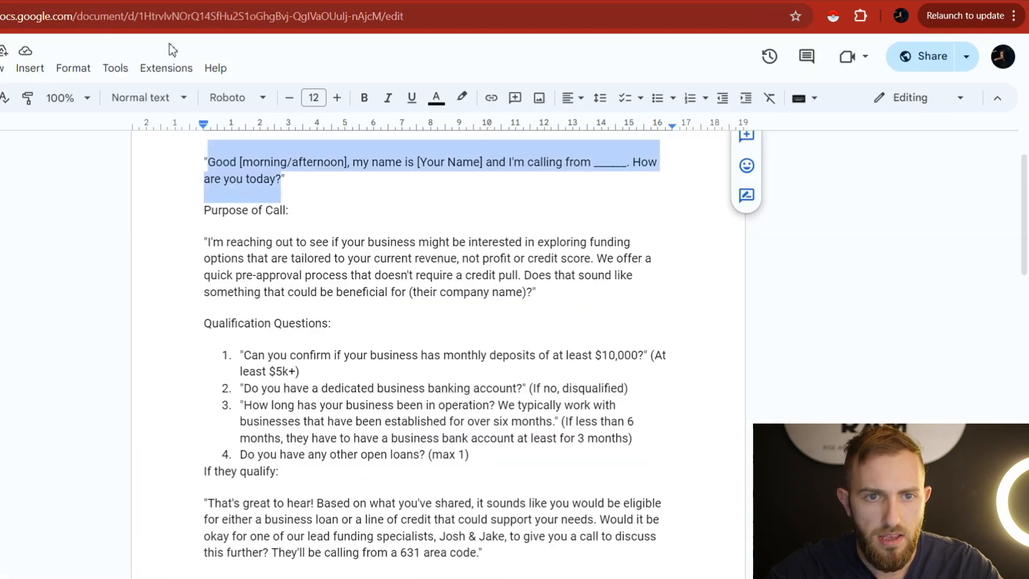
left_click_drag(206, 239, 533, 300)
key("ctrl+c")
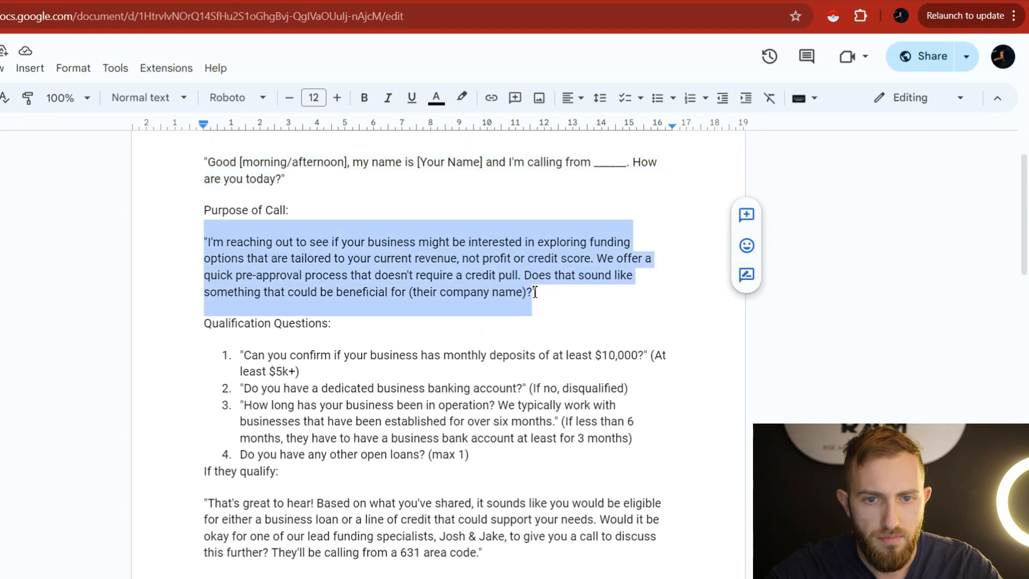
right_click(451, 191)
key("Escape")
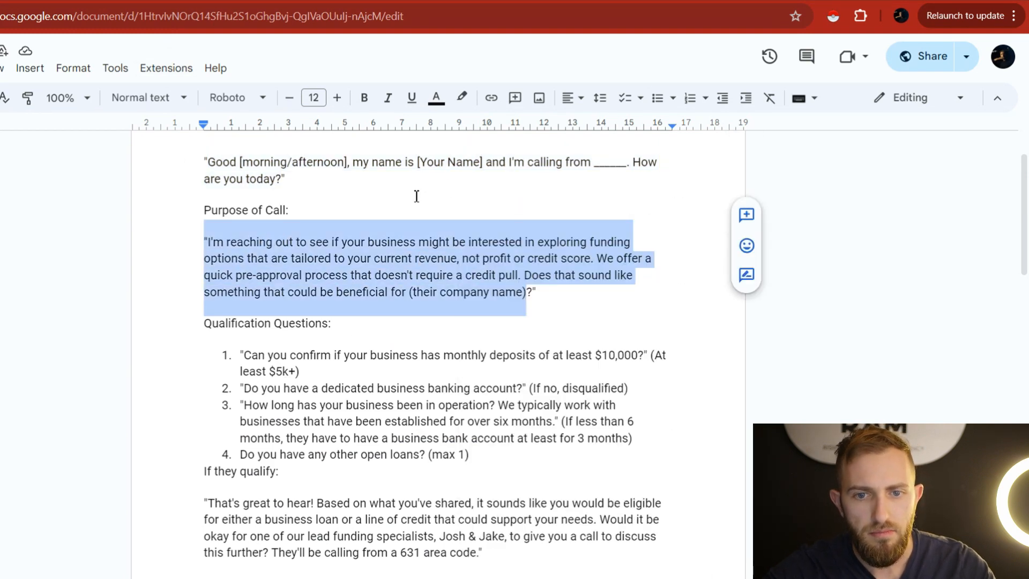
key("ctrl+Tab")
left_click(376, 489)
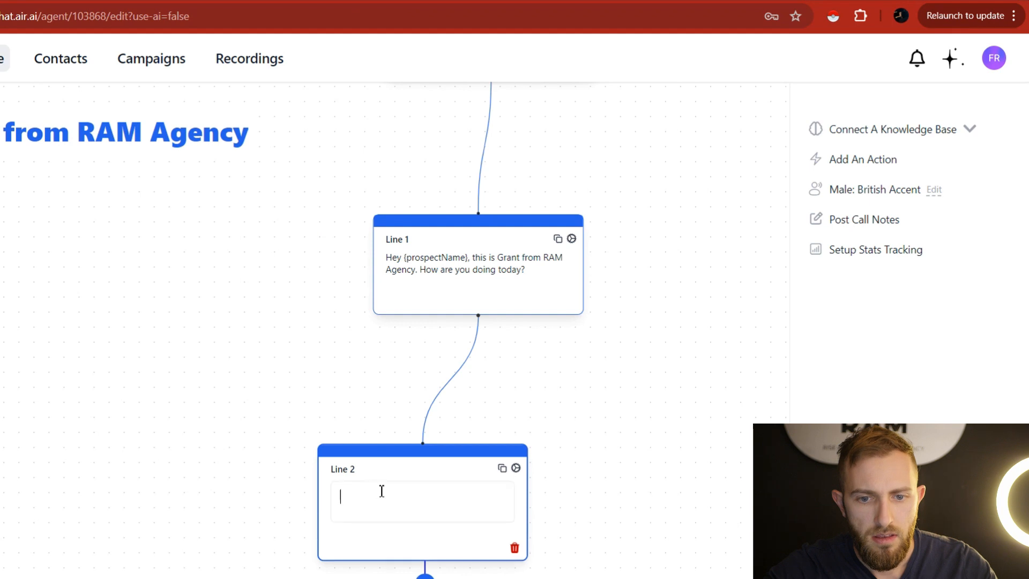
Paste the funding pitch into Line 2, remove the leading quote, and replace '(their company name)' with 'your tompany'.
key("ctrl+v")
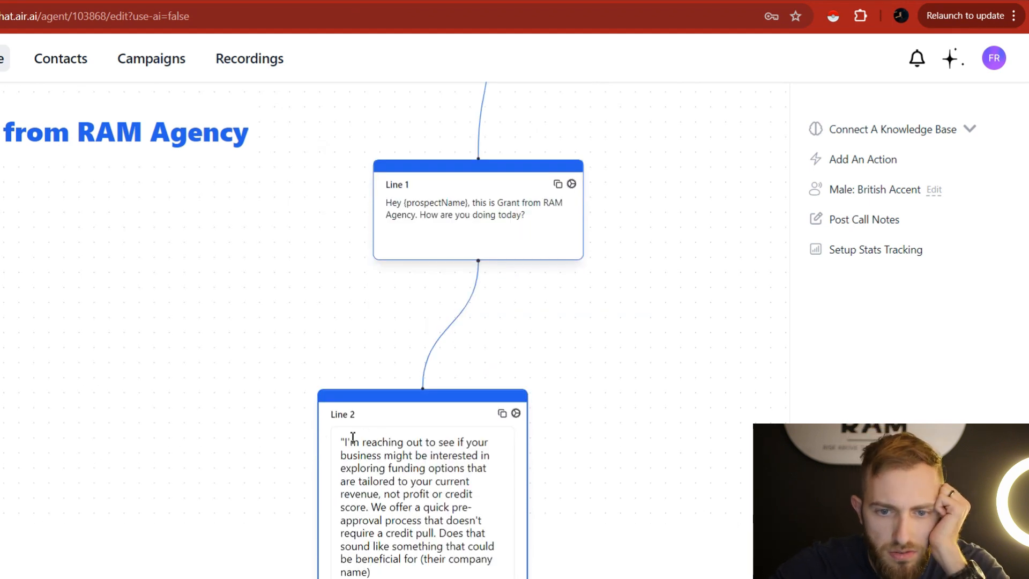
left_click(347, 442)
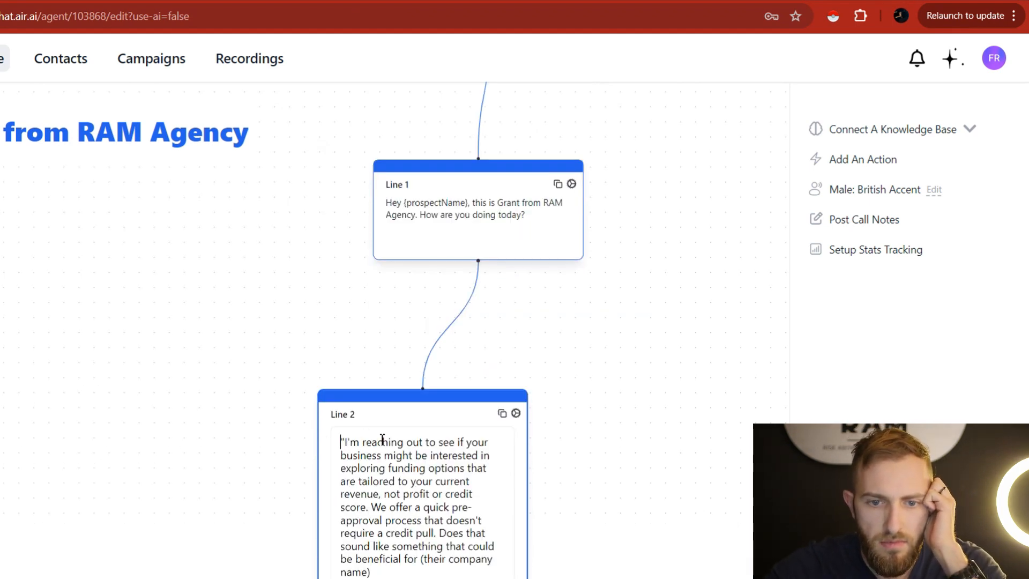
key("BackSpace")
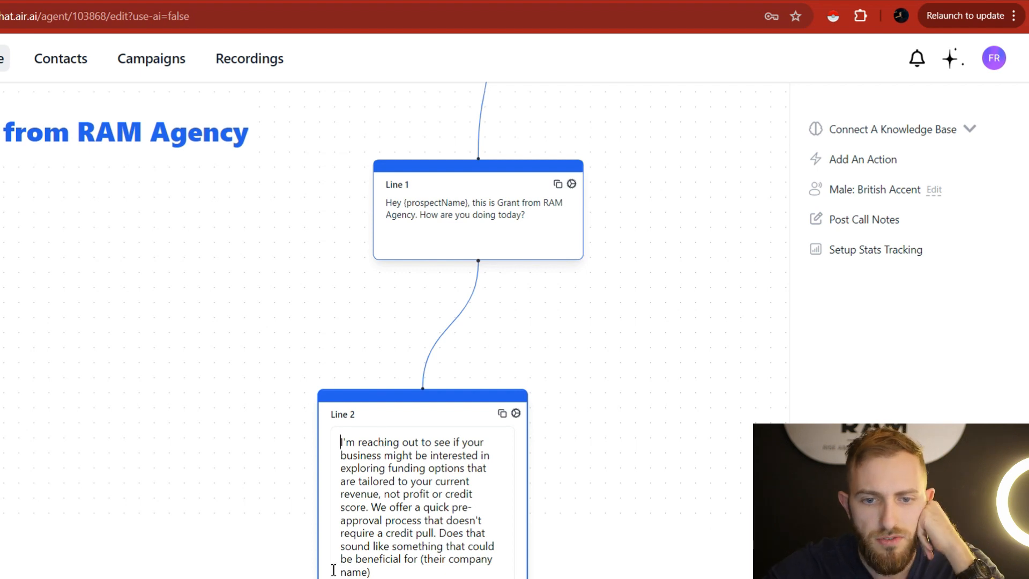
scroll(594, 491, "down", 2)
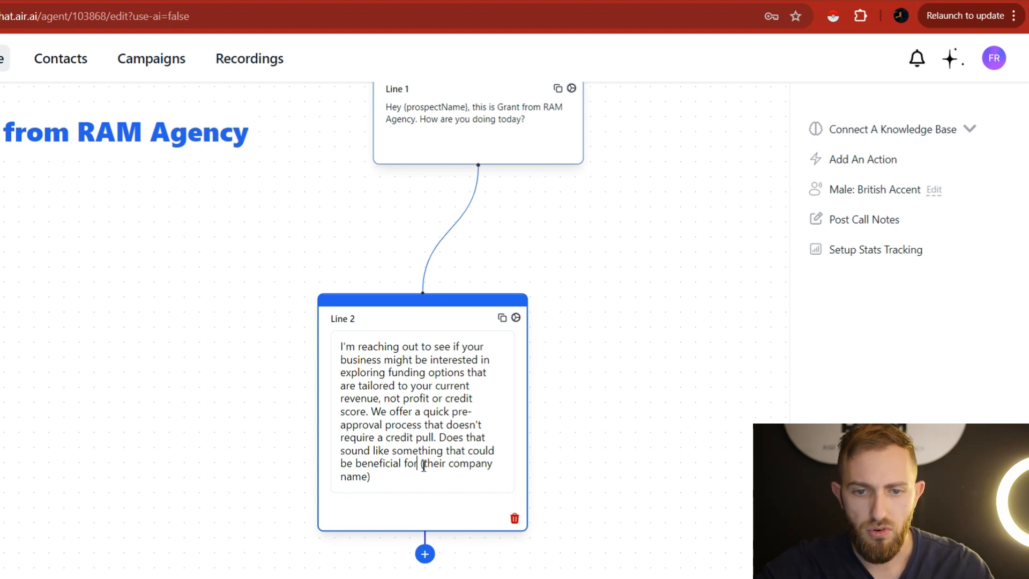
left_click_drag(423, 465, 471, 489)
type("your t")
type("ou")
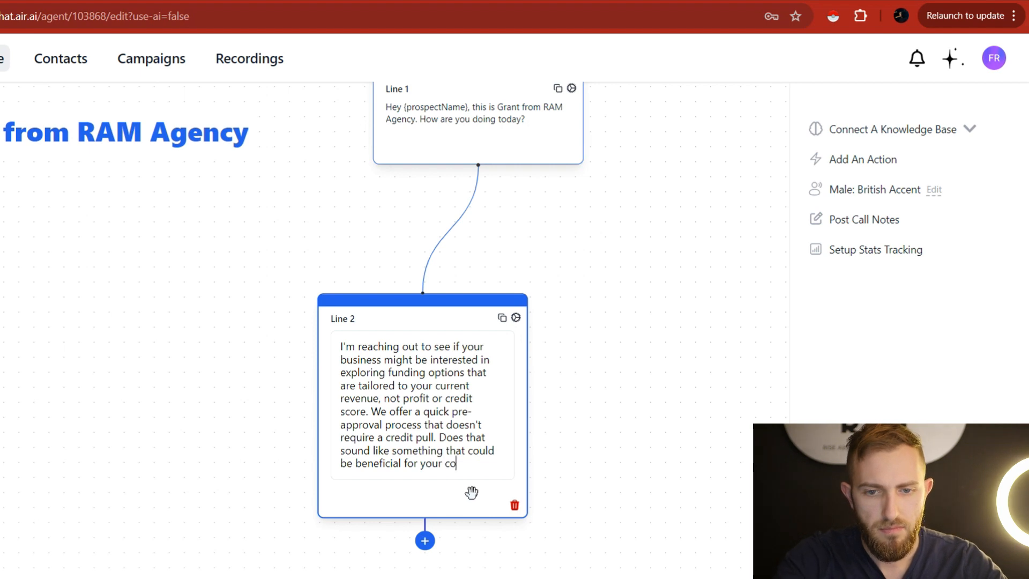
type("mpany?")
Close the Line 2 editor and move the Line 2 node lower right on the canvas.
left_click(581, 413)
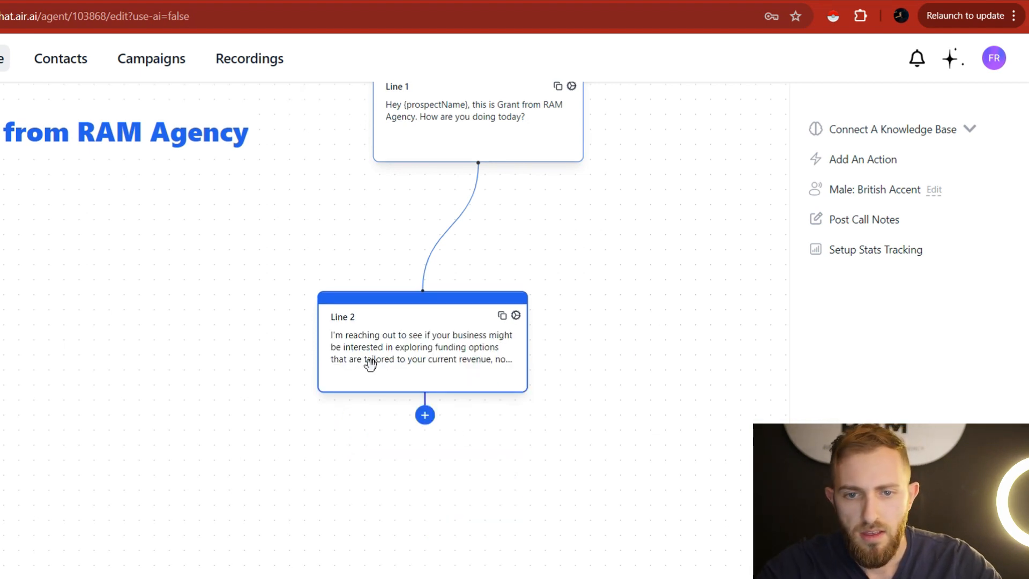
left_click(431, 351)
left_click_drag(621, 396, 718, 327)
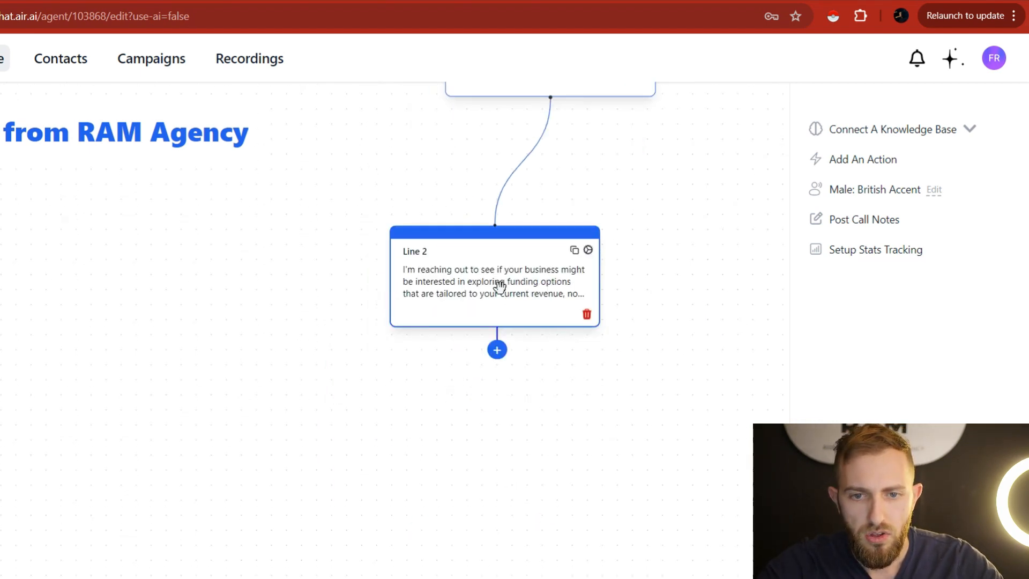
left_click_drag(499, 285, 558, 313)
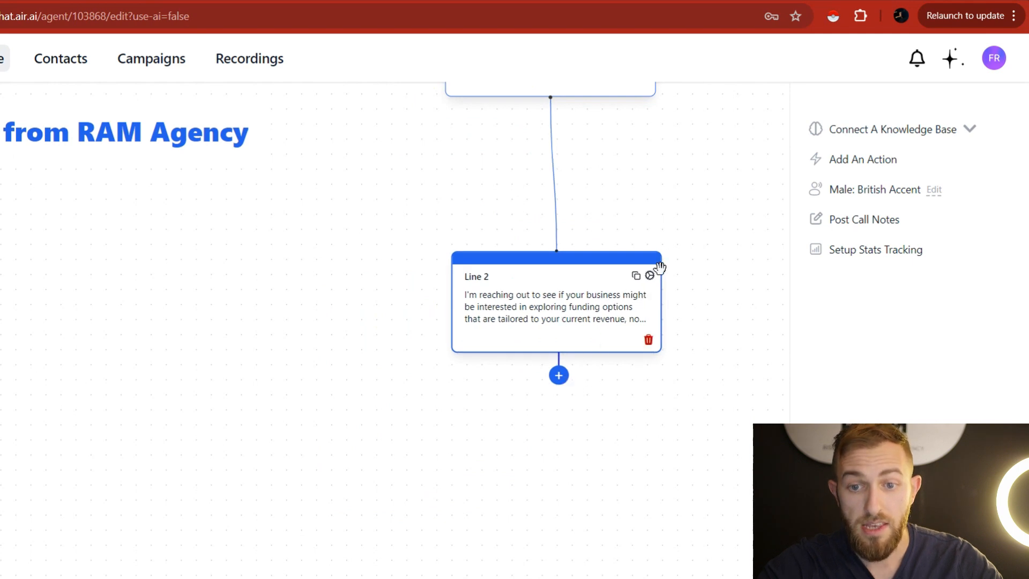
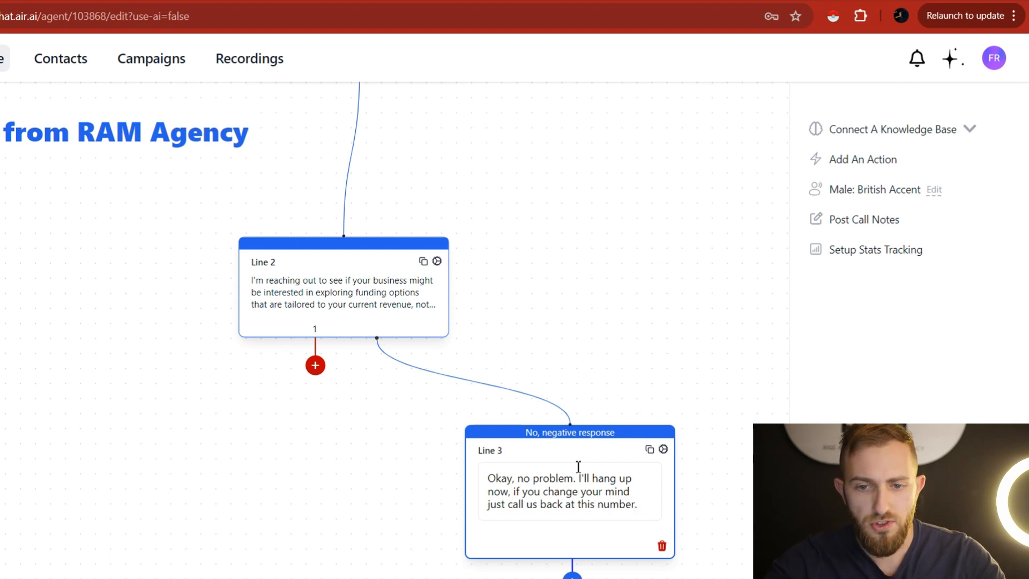
End Line 3 with 'is number. Have a great day' and start a new branch off Line 2.
type(". ")
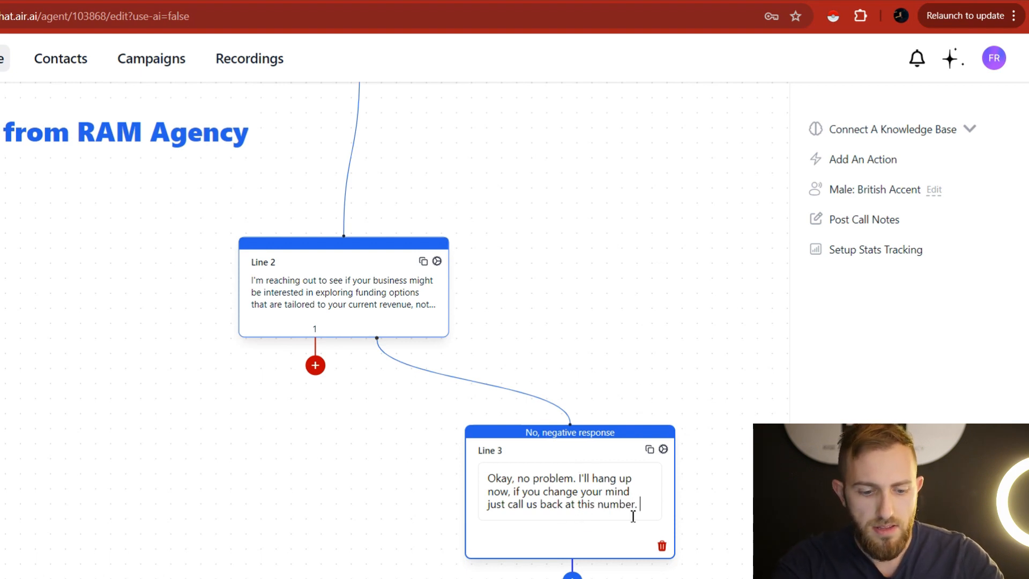
type("Have a great day")
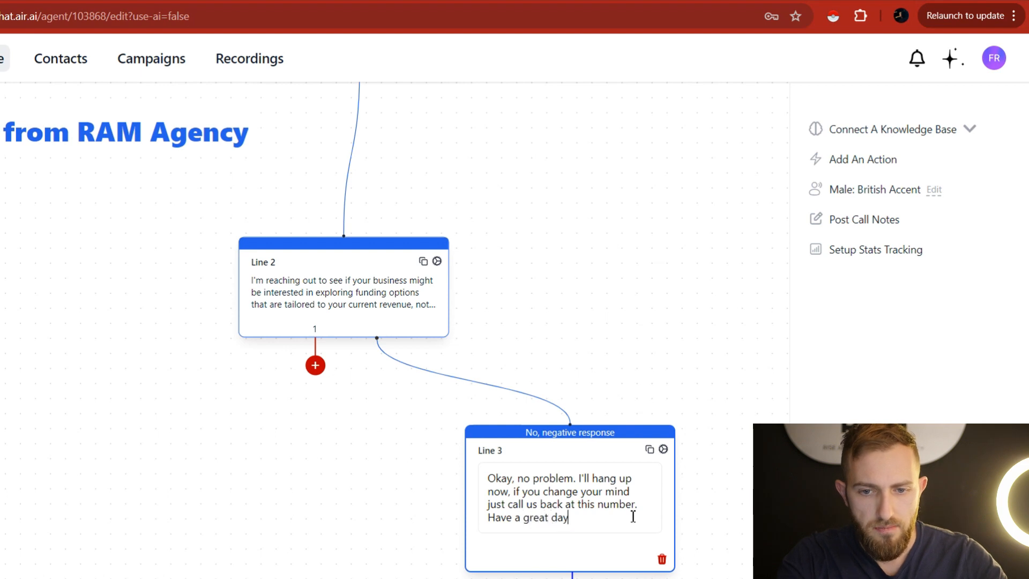
left_click(646, 328)
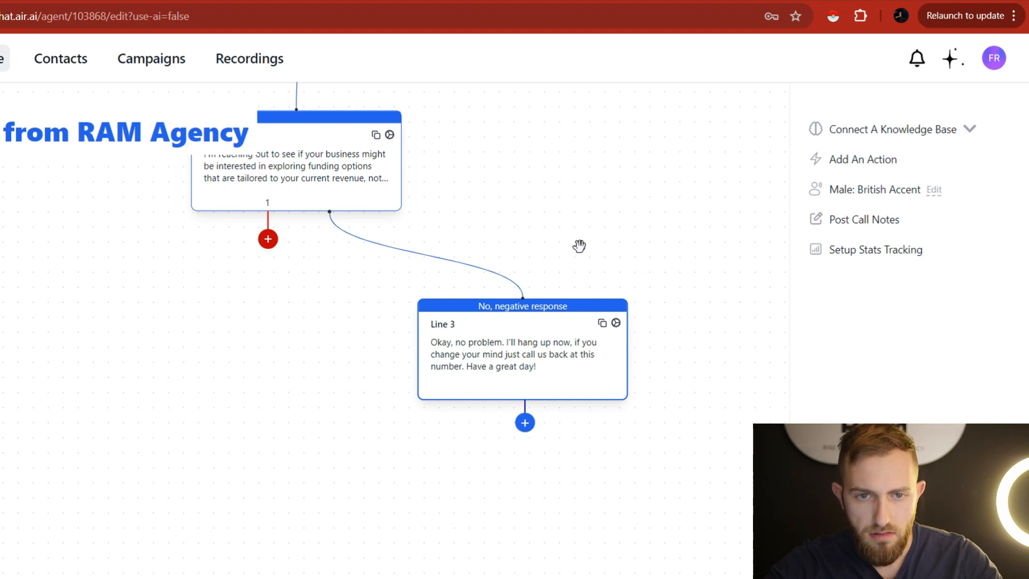
left_click_drag(565, 222, 689, 289)
left_click_drag(393, 307, 272, 408)
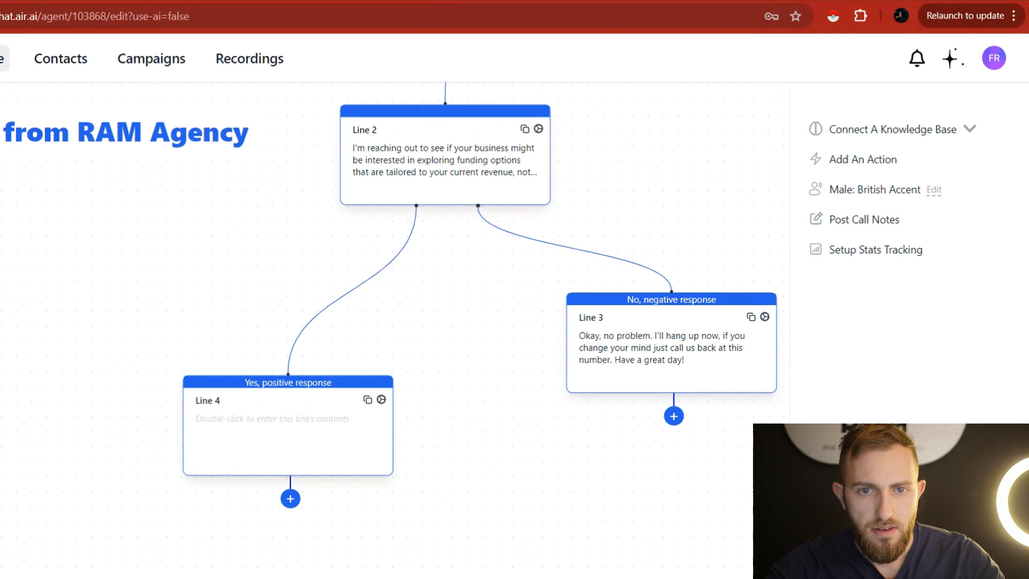
Write Line 4's intro: 'Okay perfect! So, I'll ask 4 fast questions to make sure you qualify, number one'.
key("ctrl+Tab")
scroll(308, 351, "down", 1)
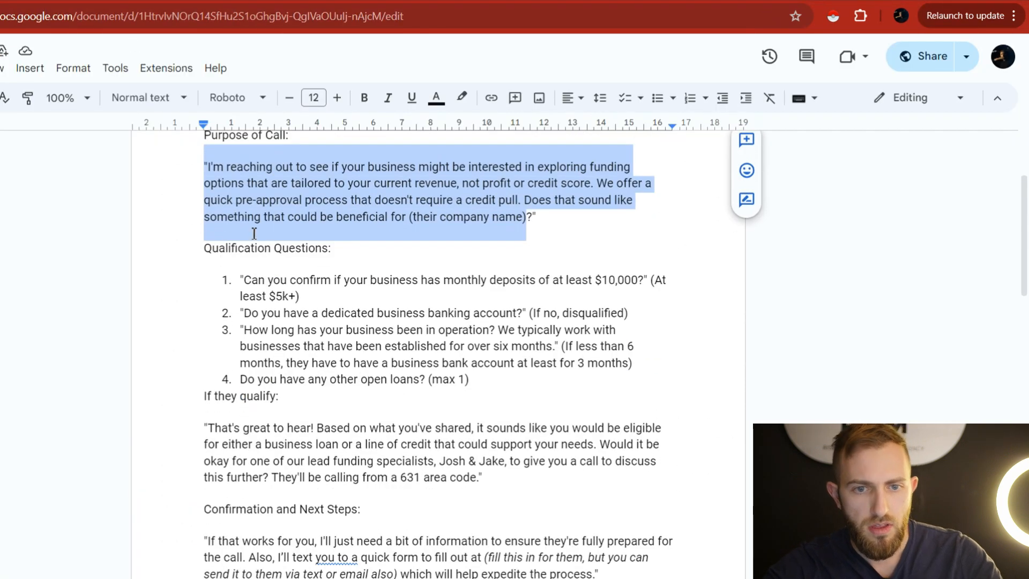
key("ctrl+shift+Tab")
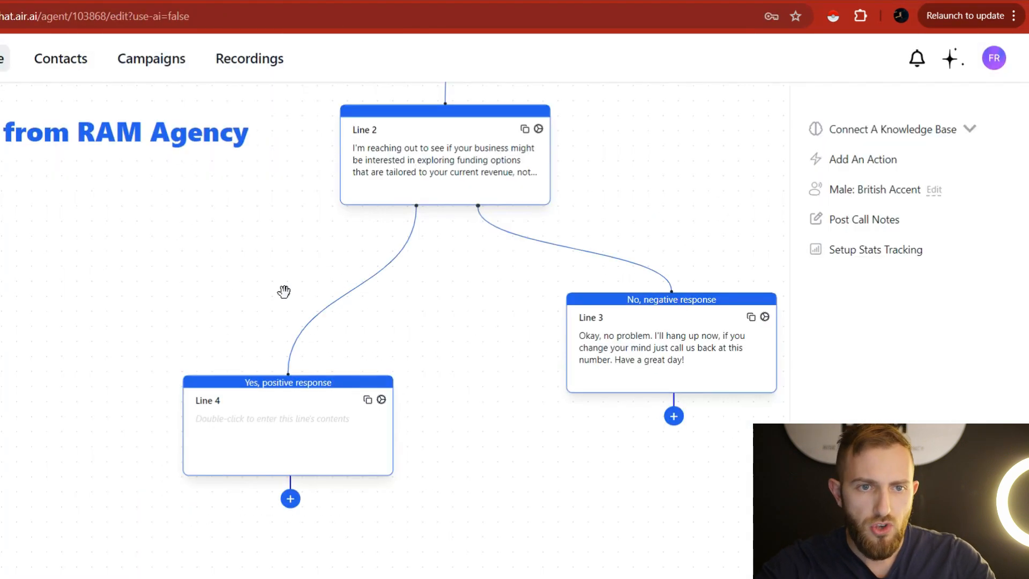
left_click(266, 427)
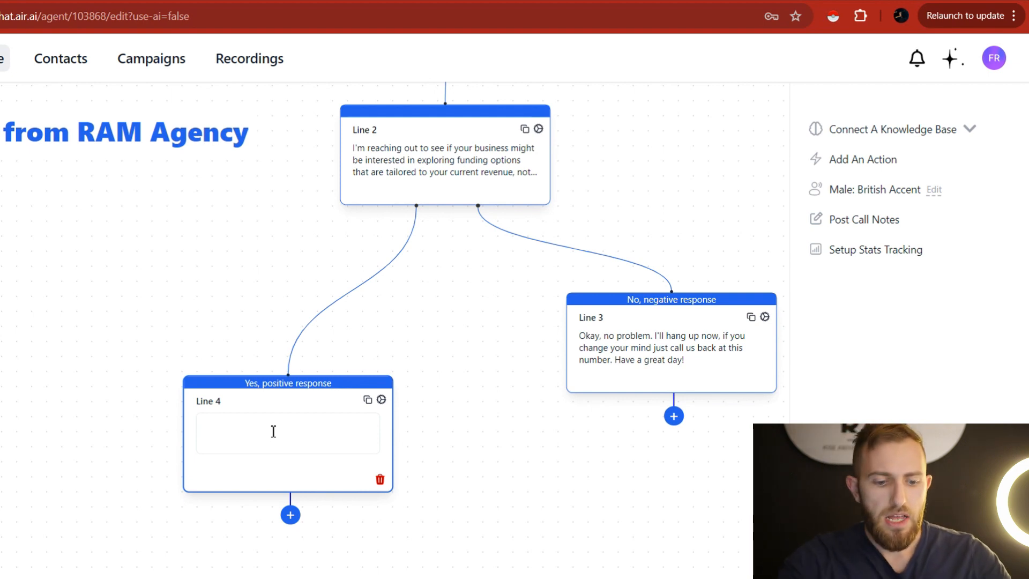
type("Okay perf")
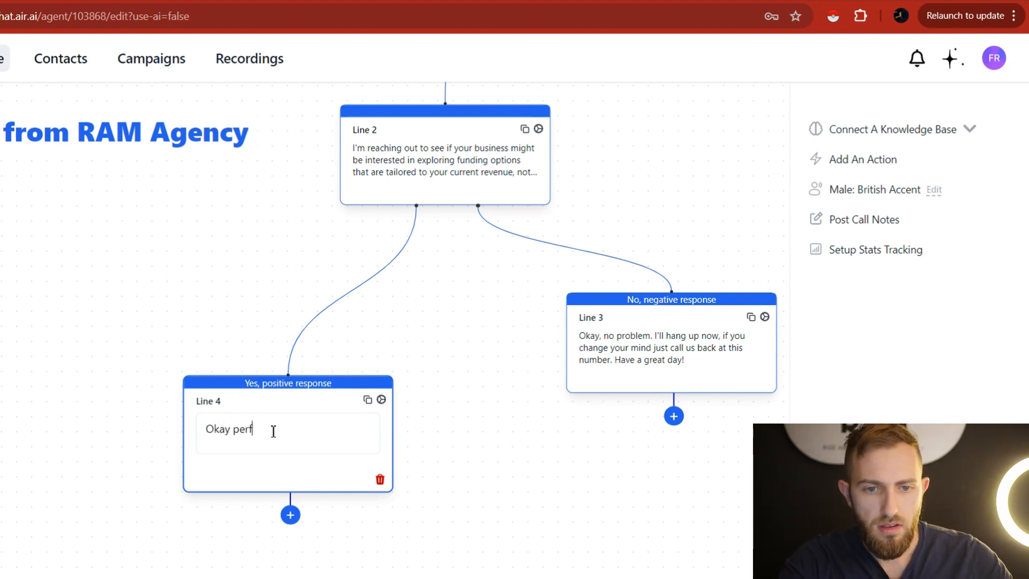
type("ect! So ")
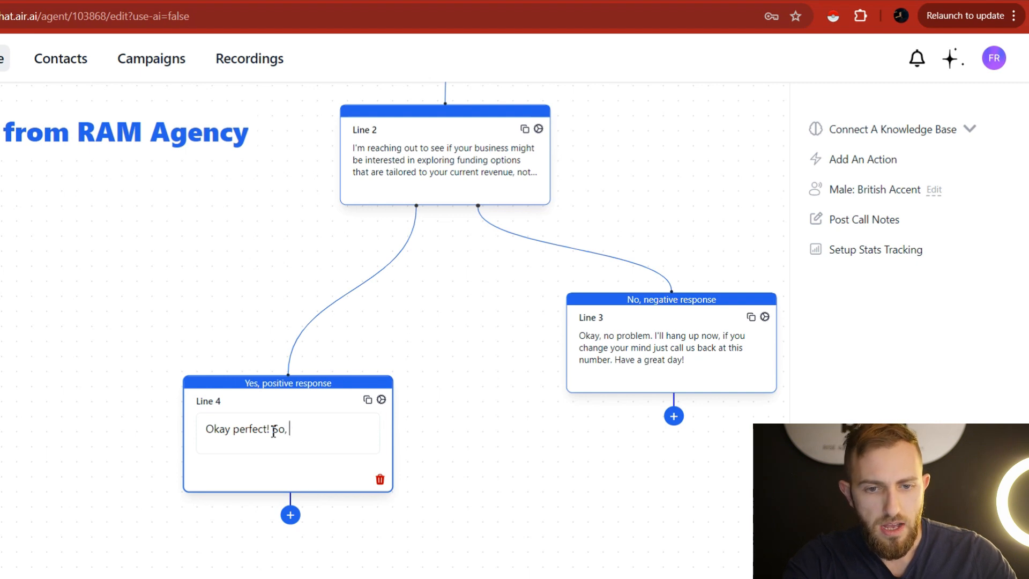
type(", I'll ask")
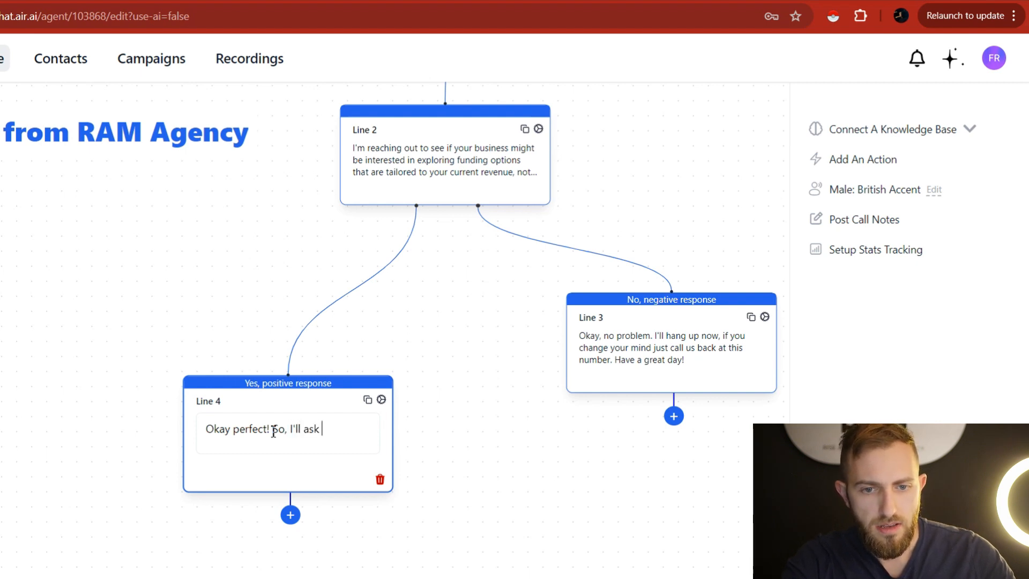
type(" 4 fast questions to make sure you qualify")
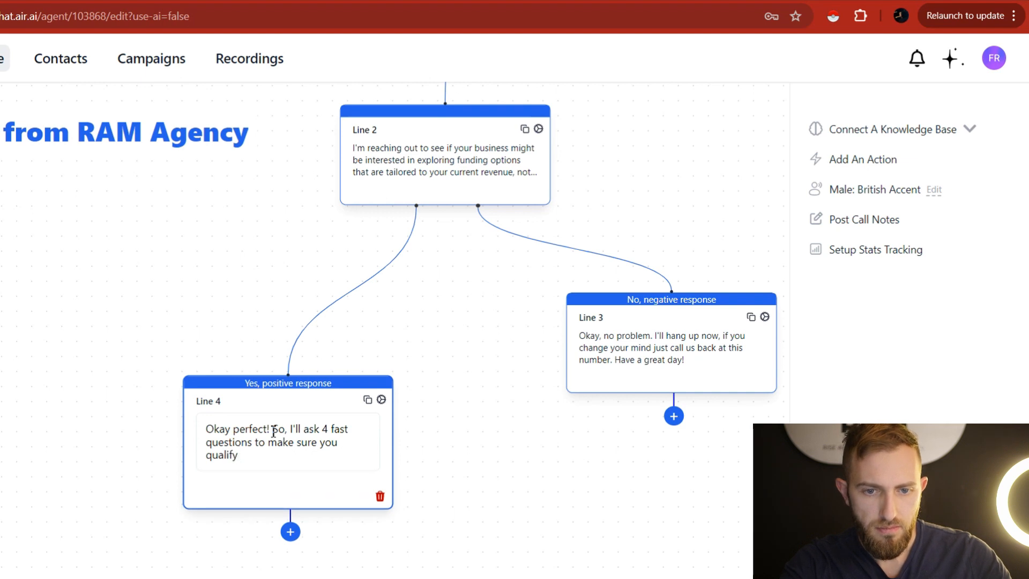
type(", ")
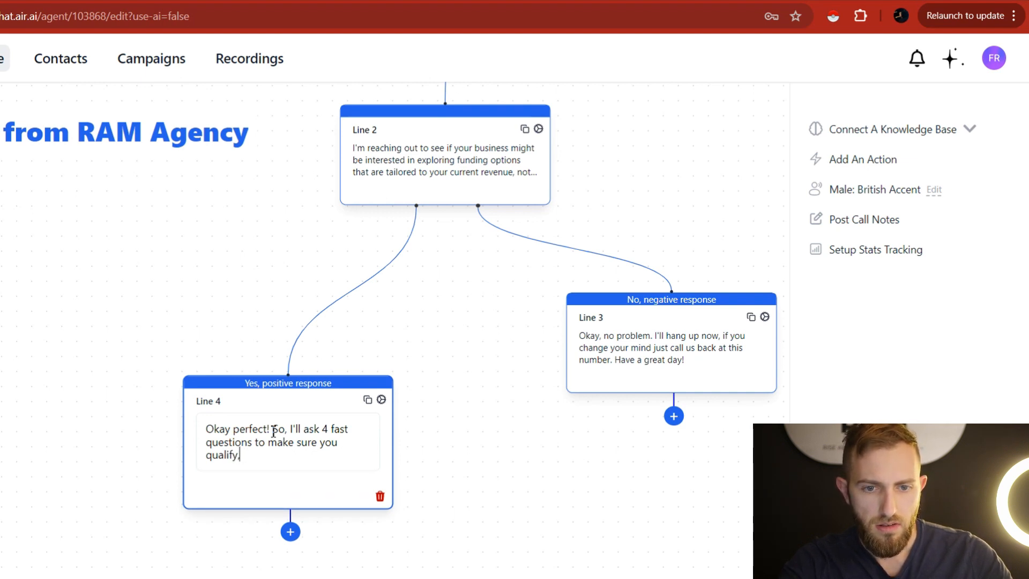
type("#1")
key("BackSpace")
key("BackSpace")
type("Nu")
key("BackSpace")
key("BackSpace")
type("#")
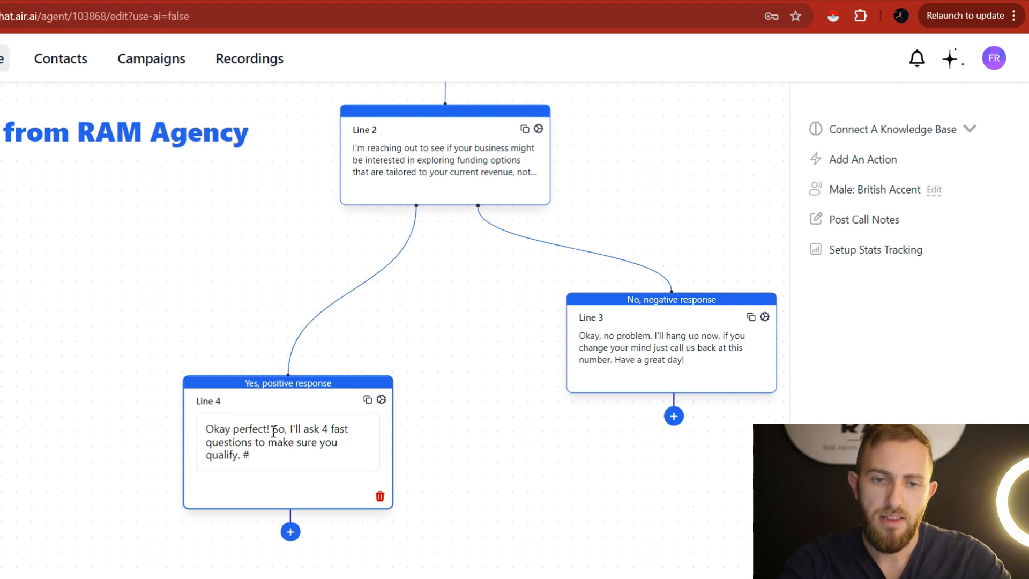
key("BackSpace")
type("Number one")
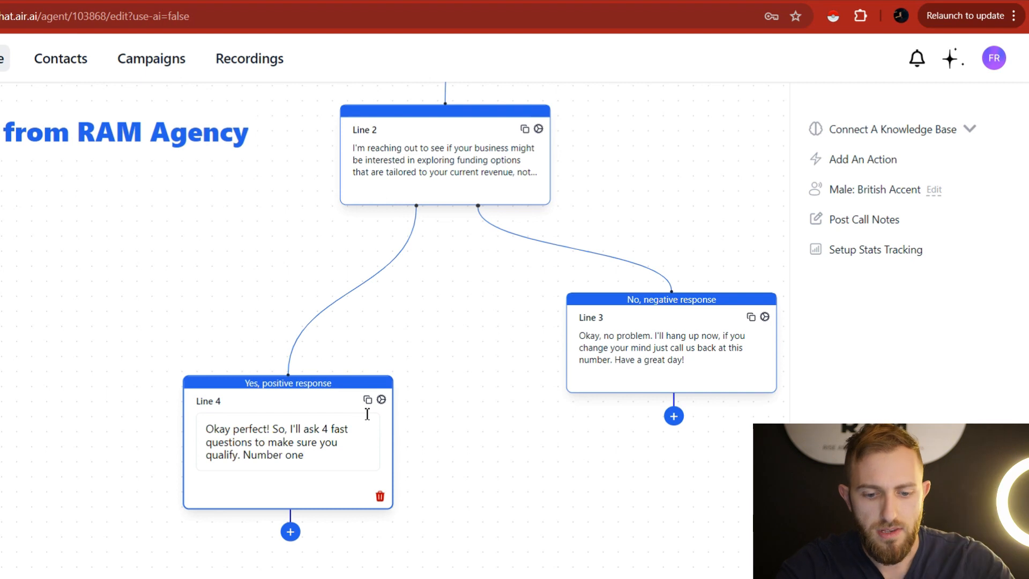
key("BackSpace")
key("BackSpace")
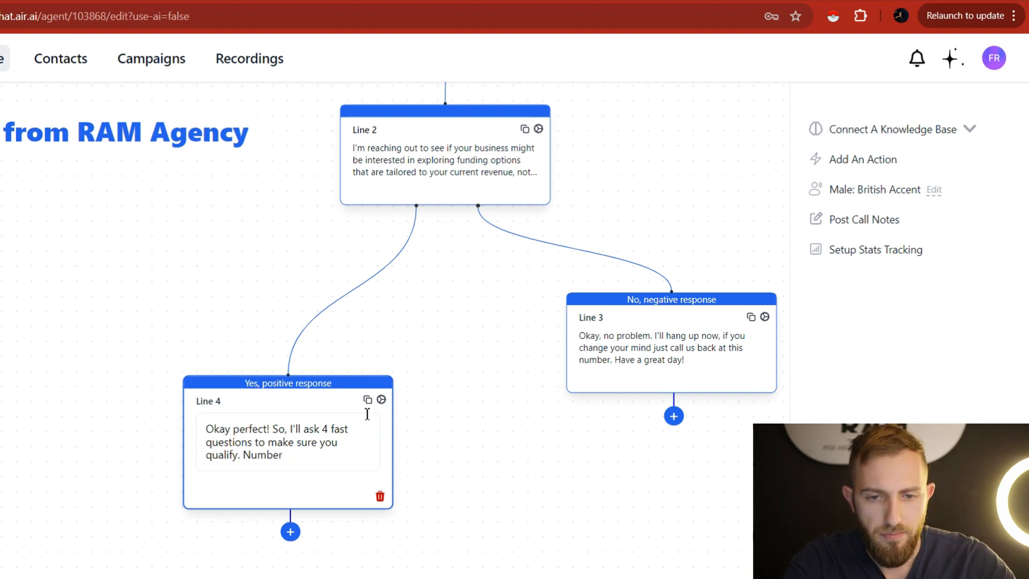
type("amazon.com")
key("BackSpace")
key("BackSpace")
key("BackSpace")
key("BackSpace")
type("dot com")
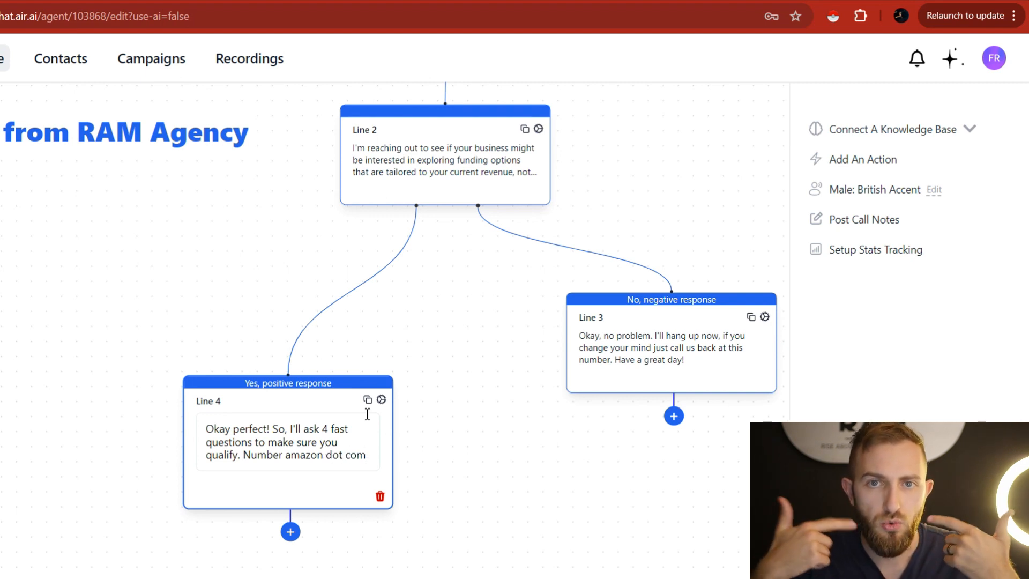
key("BackSpace")
key("BackSpace")
key("BackSpace")
key("BackSpace")
key("BackSpace")
key("BackSpace")
key("BackSpace")
key("BackSpace")
key("BackSpace")
key("BackSpace")
key("BackSpace")
key("BackSpace")
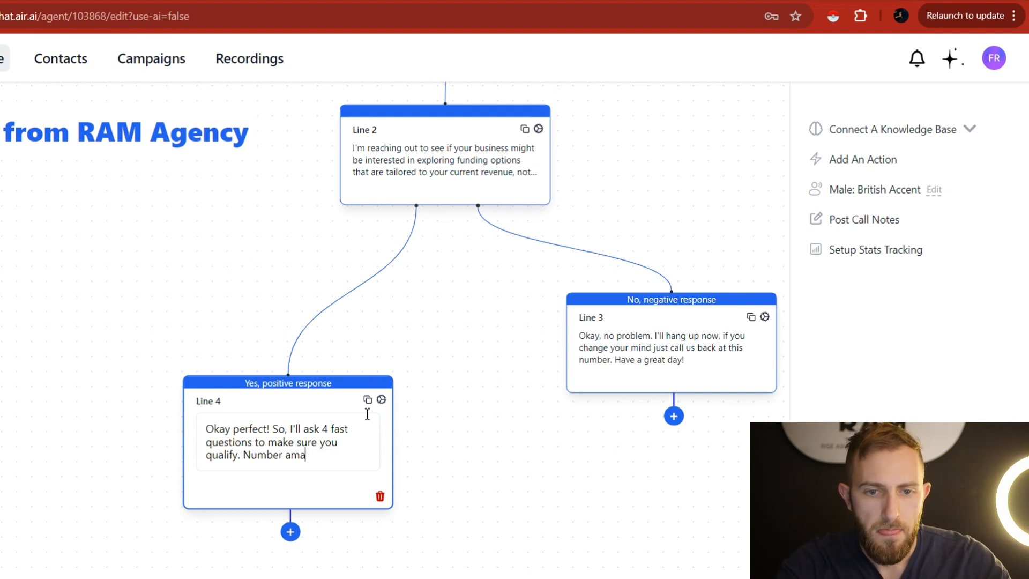
type("one,")
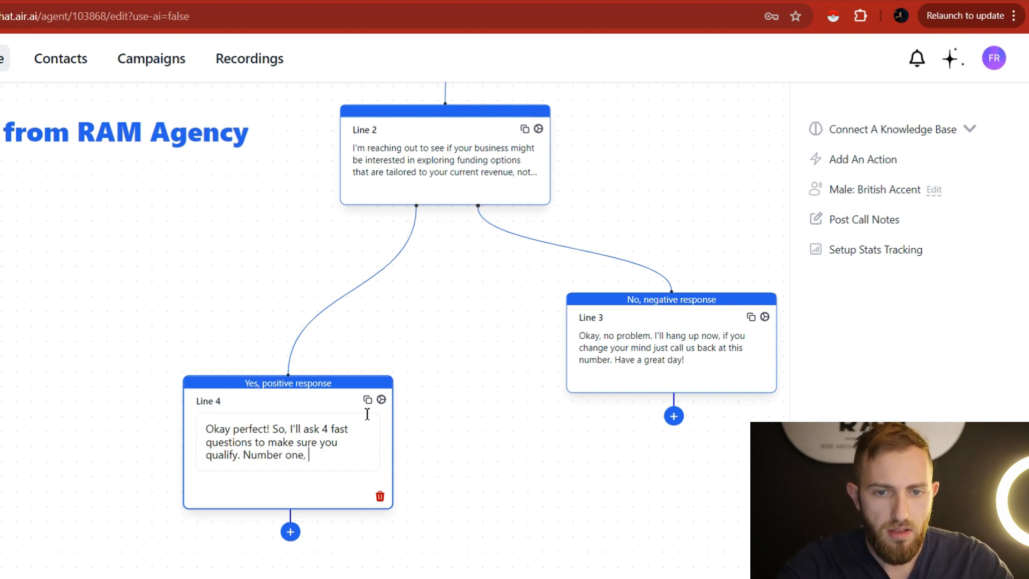
Paste qualification question 1 from the Google Docs script into Line 4 and fix its spacing.
left_click(300, 1)
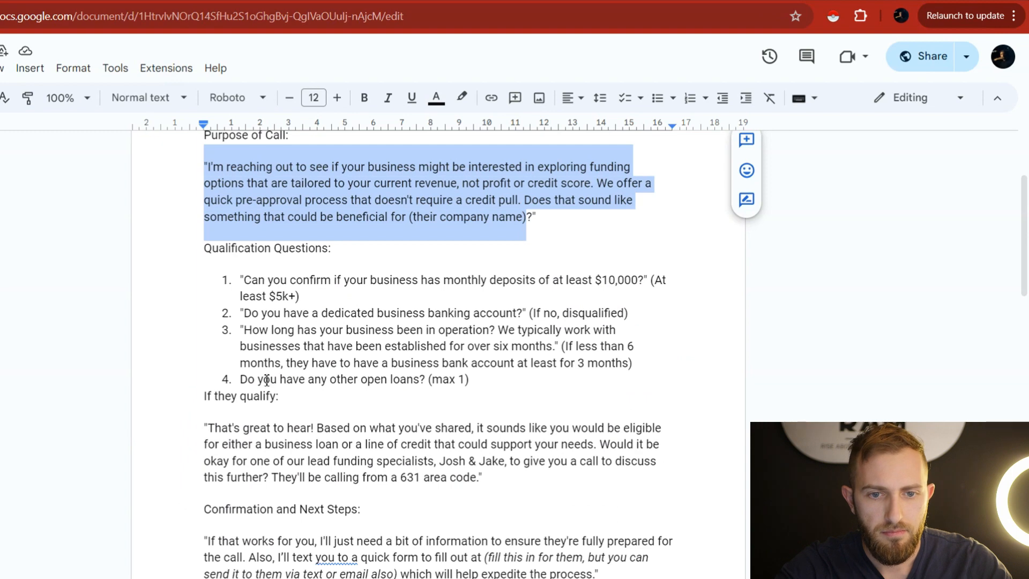
left_click_drag(247, 281, 646, 289)
key("ctrl+c")
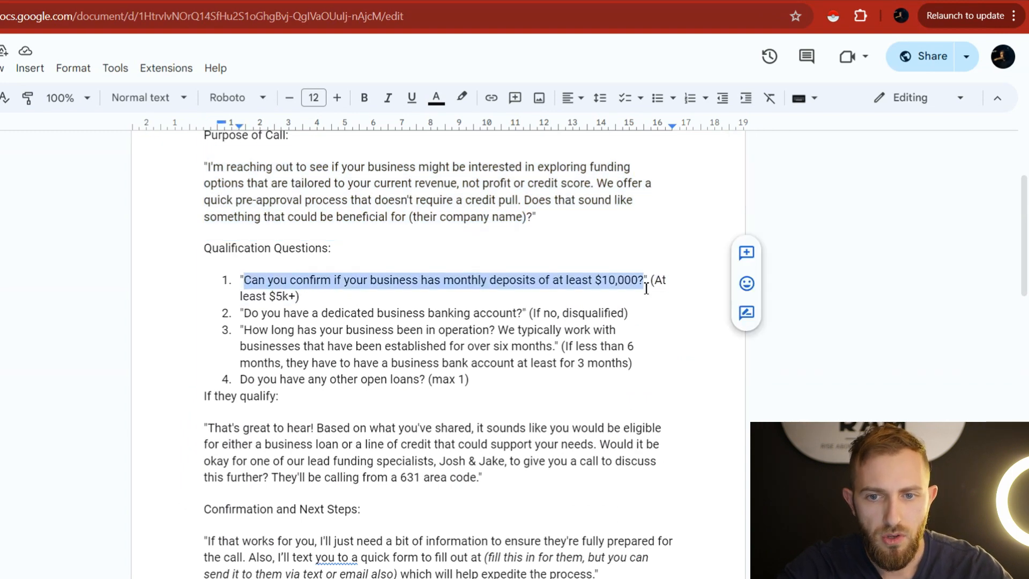
left_click(129, 1)
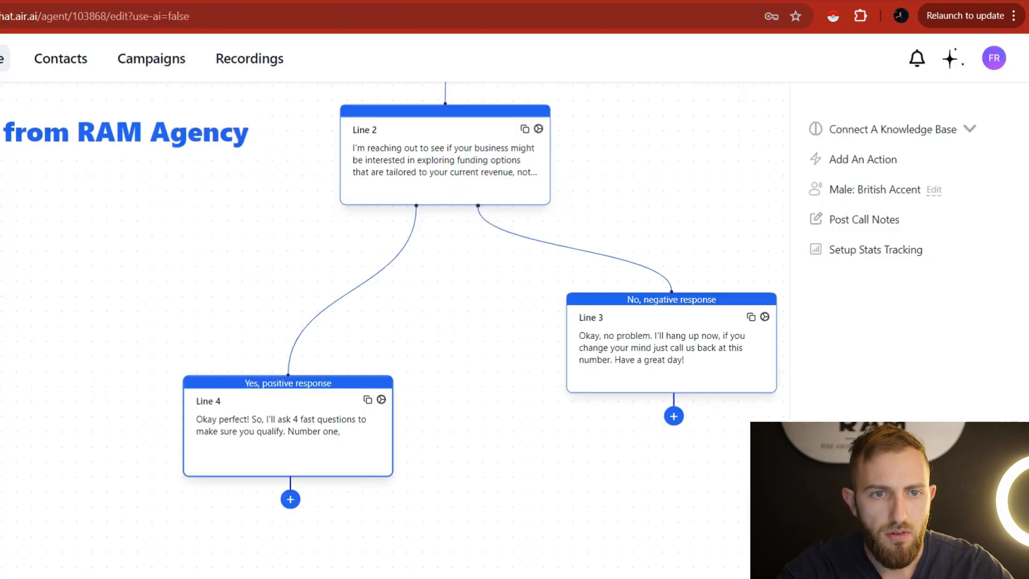
left_click(325, 453)
key("ctrl+v")
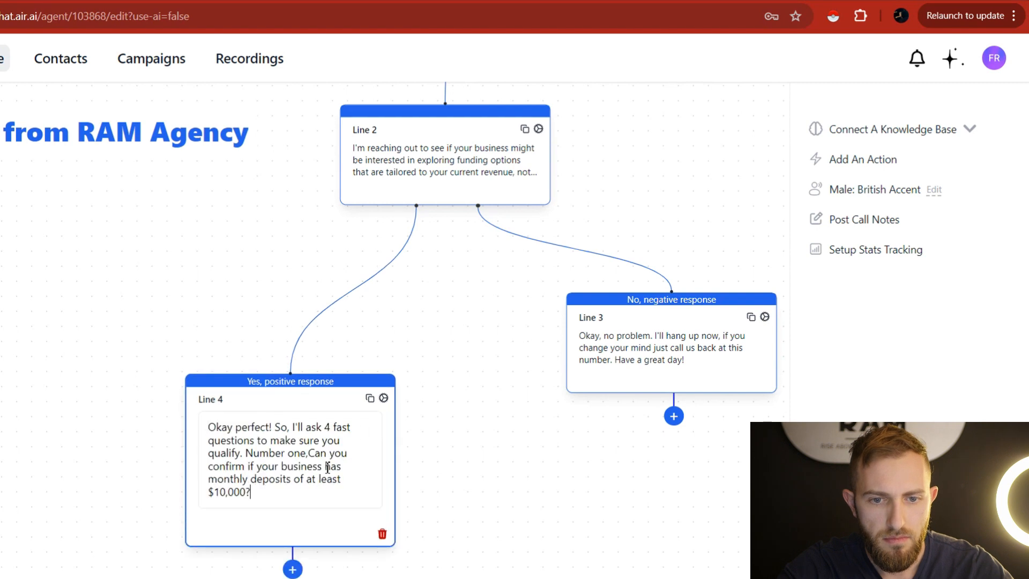
left_click(315, 453)
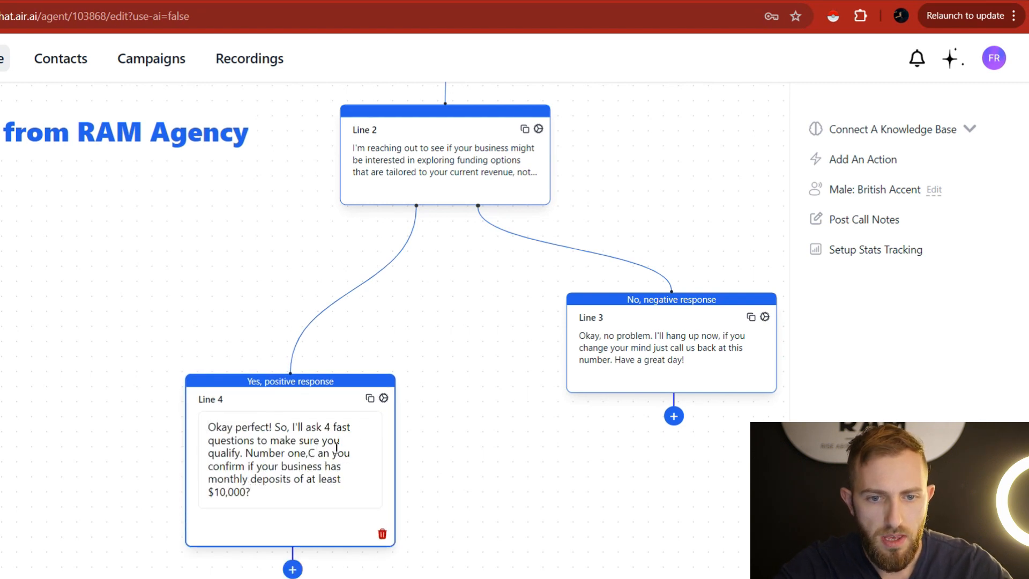
key("BackSpace")
key("Left")
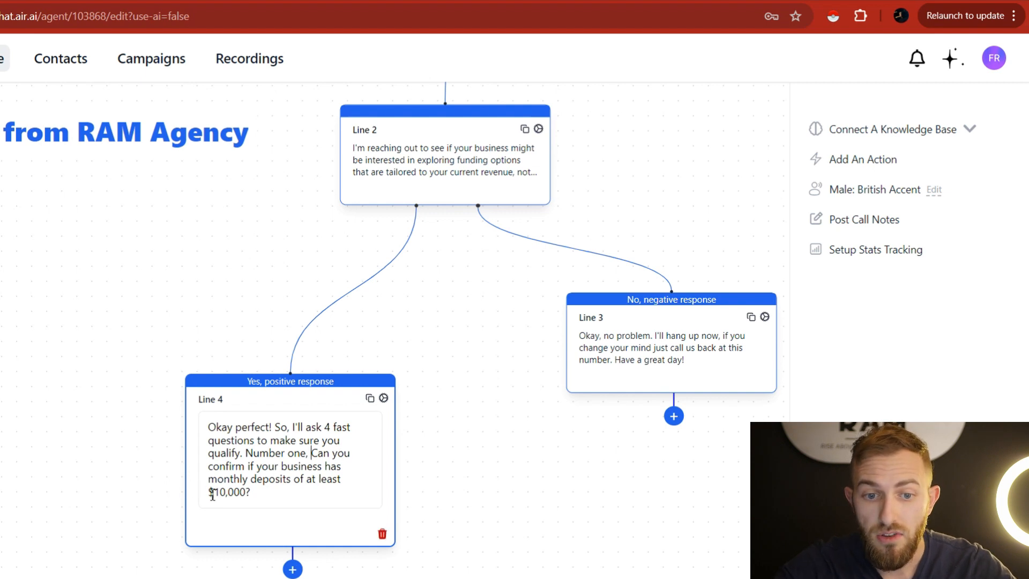
key("Return")
Replace '$10,000' in Line 4's question with 'ten thousand dollars'.
left_click(315, 432)
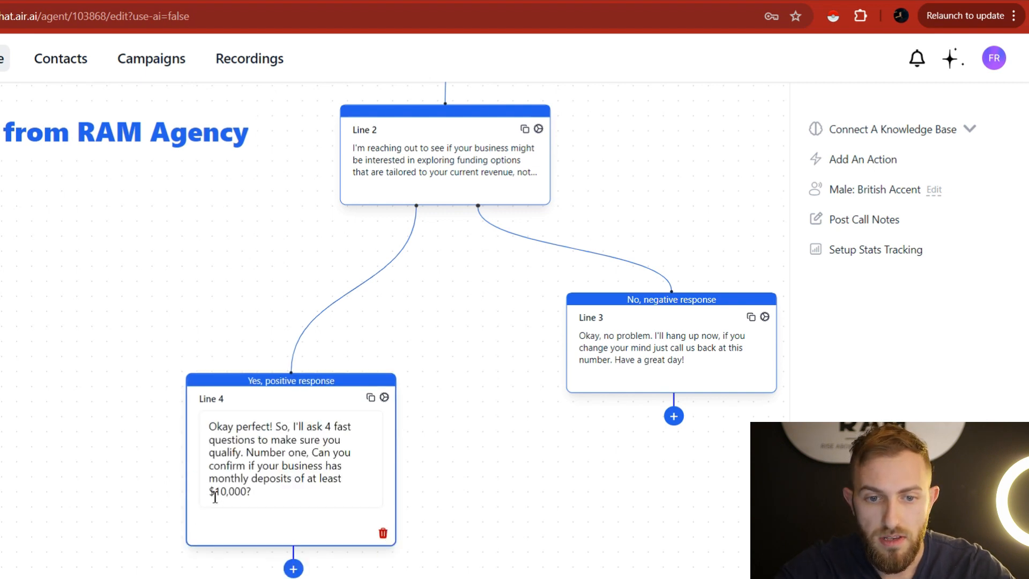
left_click(207, 490)
left_click(264, 422)
left_click_drag(247, 490, 211, 491)
type("ten thousand ")
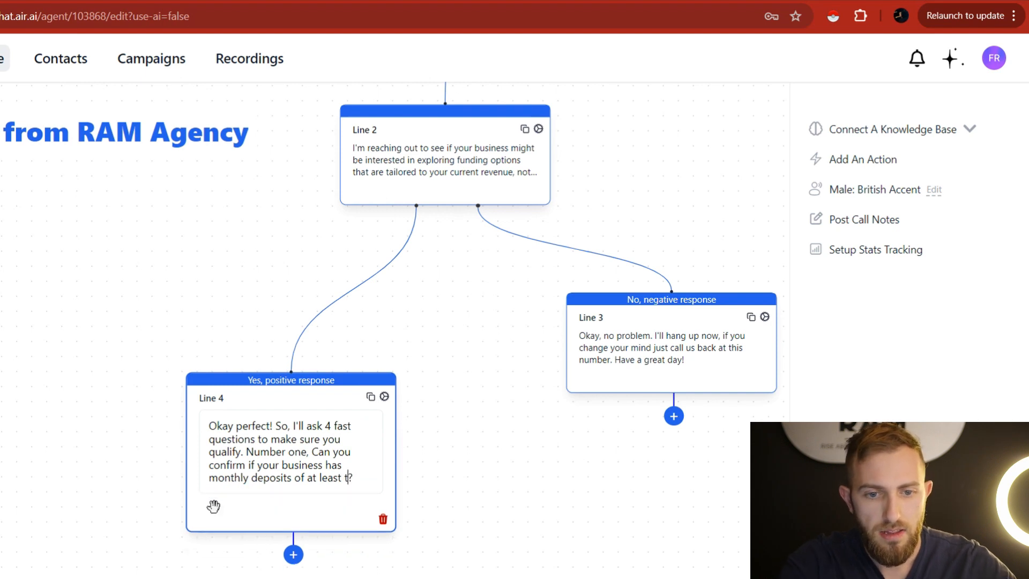
type("dollars")
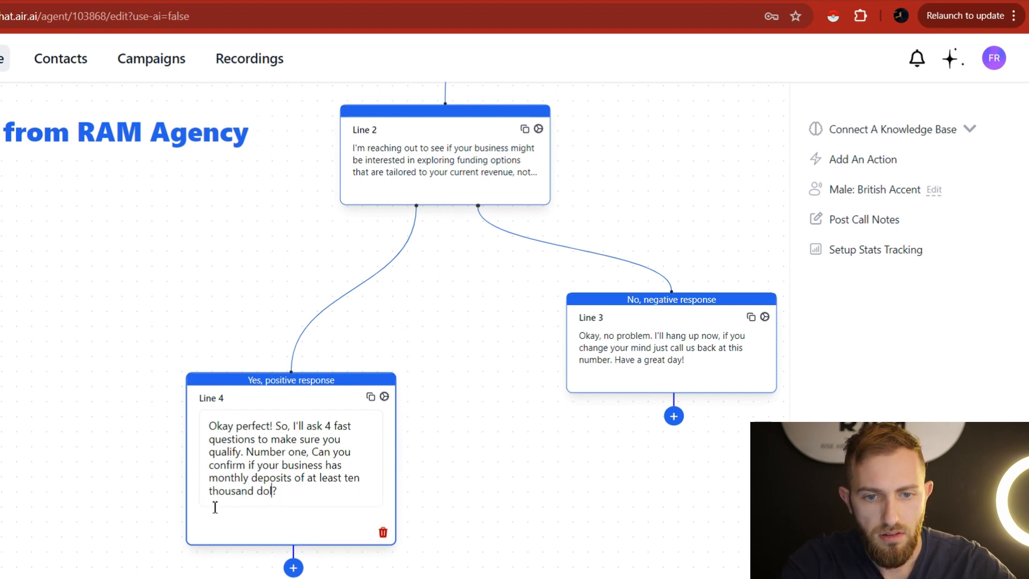
Add outcomes 'Yes, positive response' and 'No, negative reponse' to Line 4's settings.
left_click(523, 479)
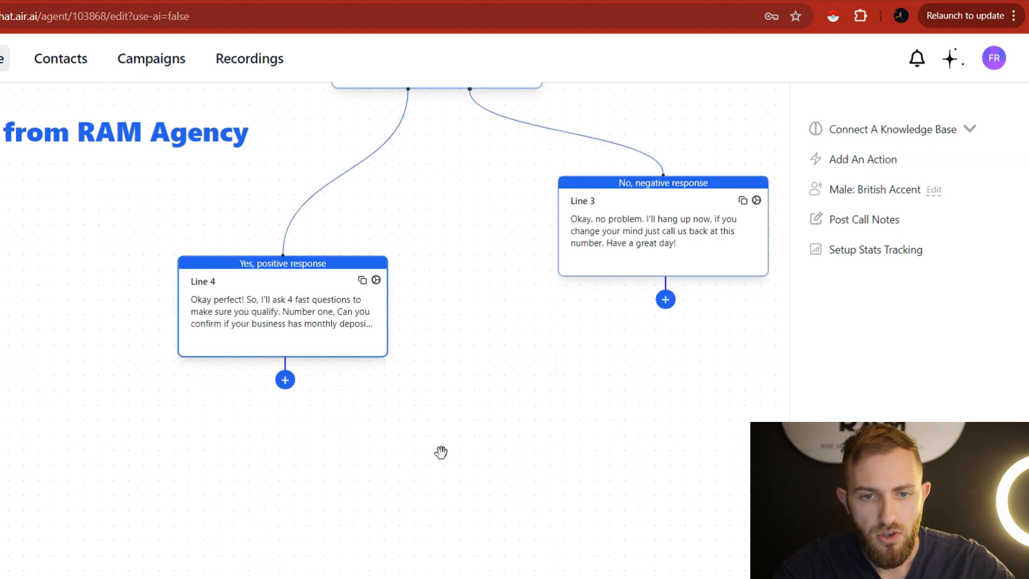
left_click(377, 280)
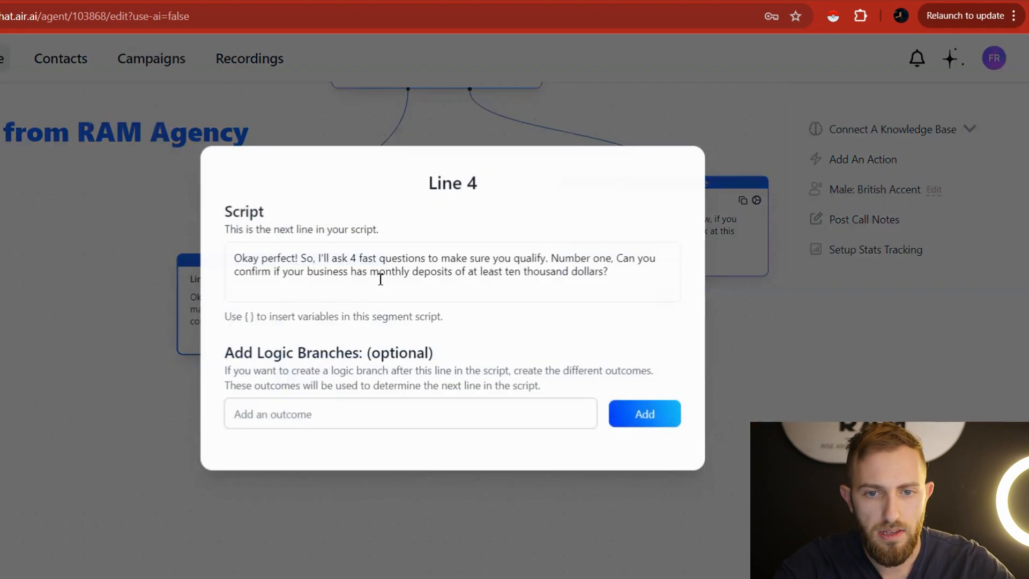
left_click(454, 409)
type("Yes,")
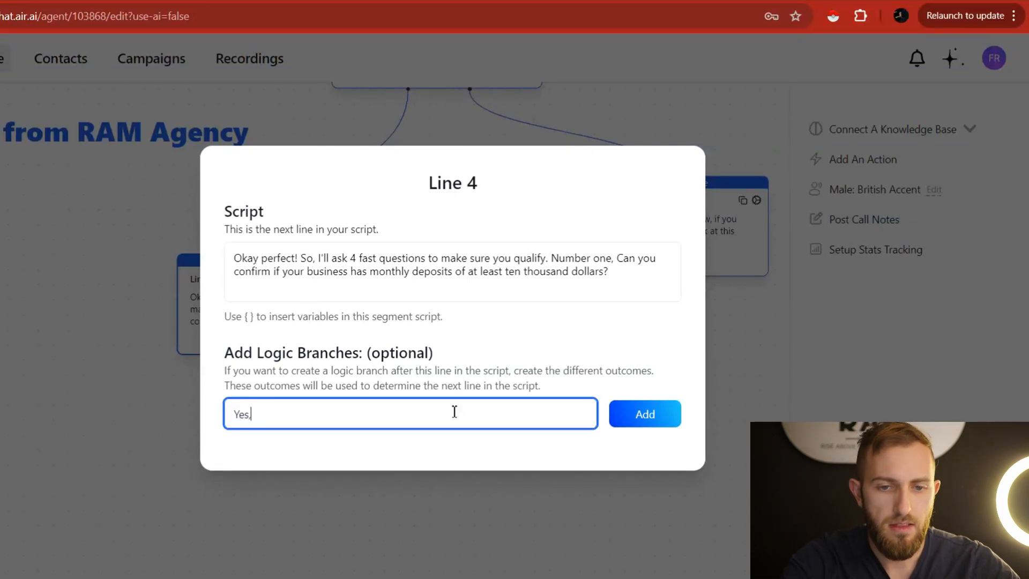
type(" positive response")
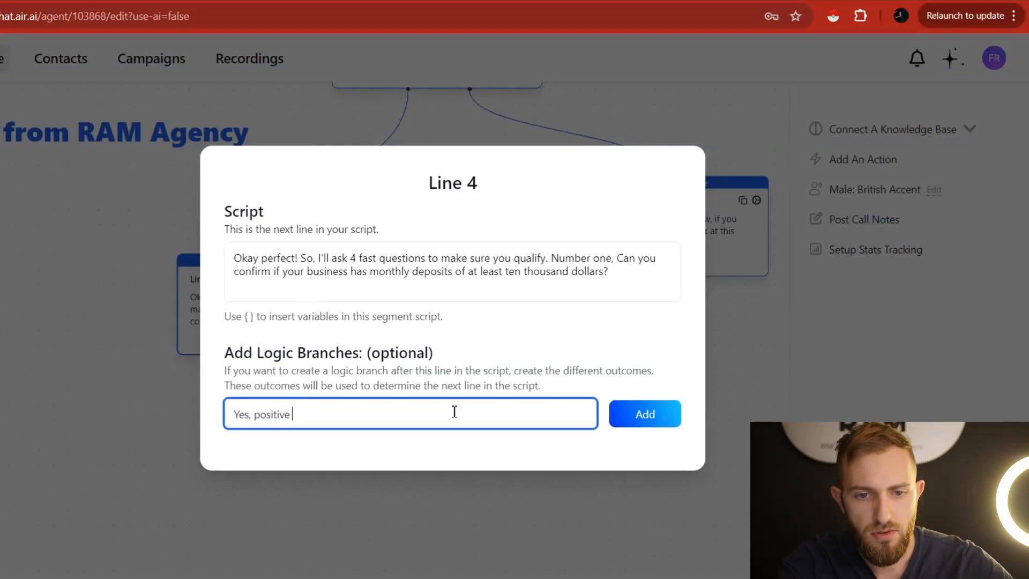
left_click(643, 425)
type("No, ne")
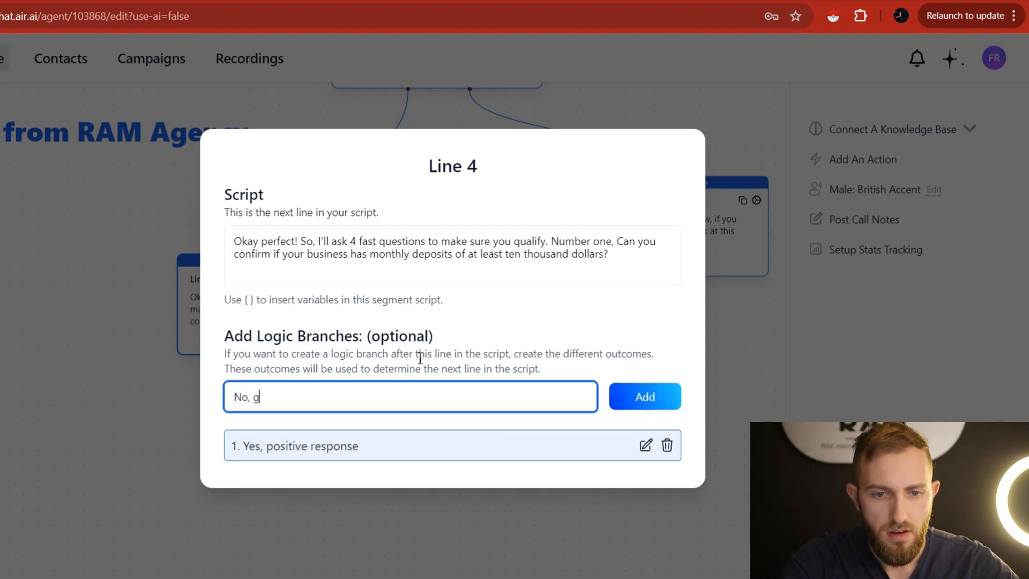
type("gative reponse")
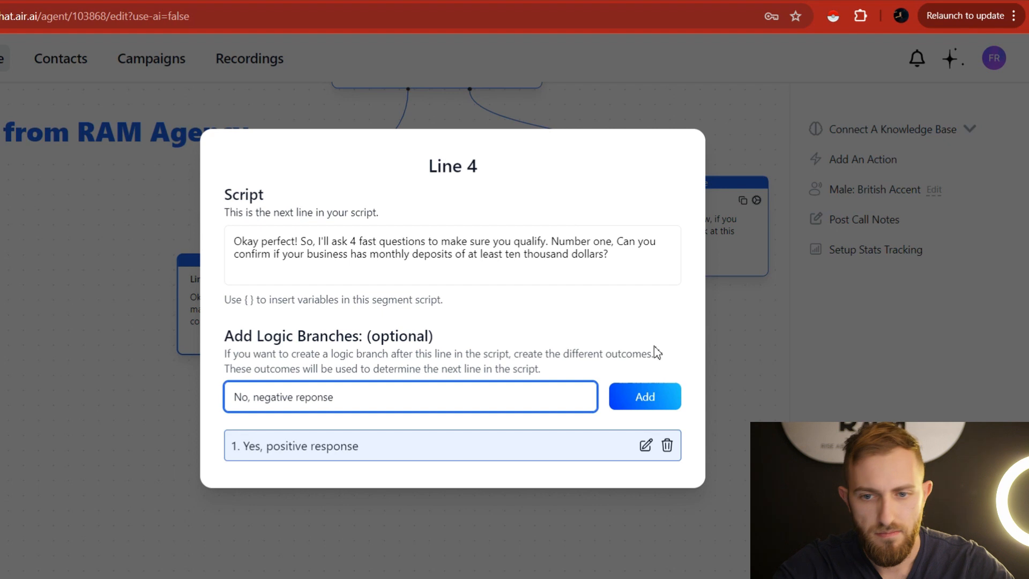
left_click(643, 396)
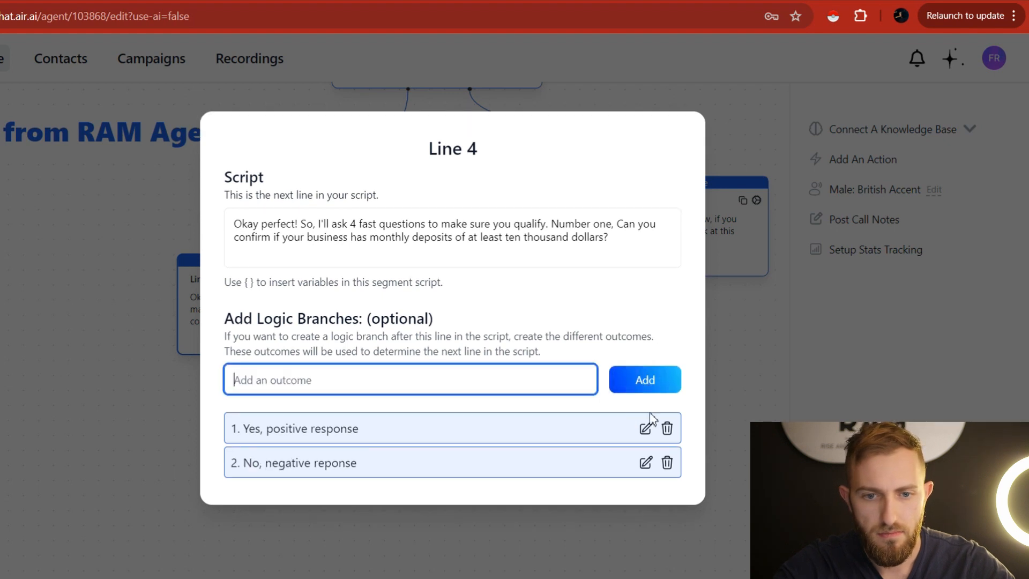
left_click(779, 393)
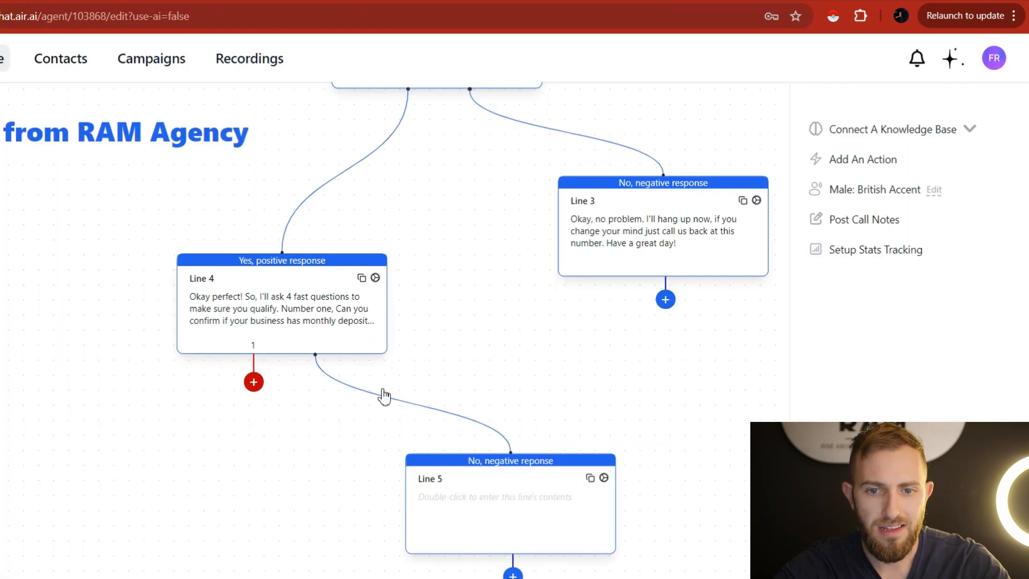
Make Line 5 read 'Okay, is it at least more than five thousand dollars per month'.
left_click_drag(522, 370, 465, 250)
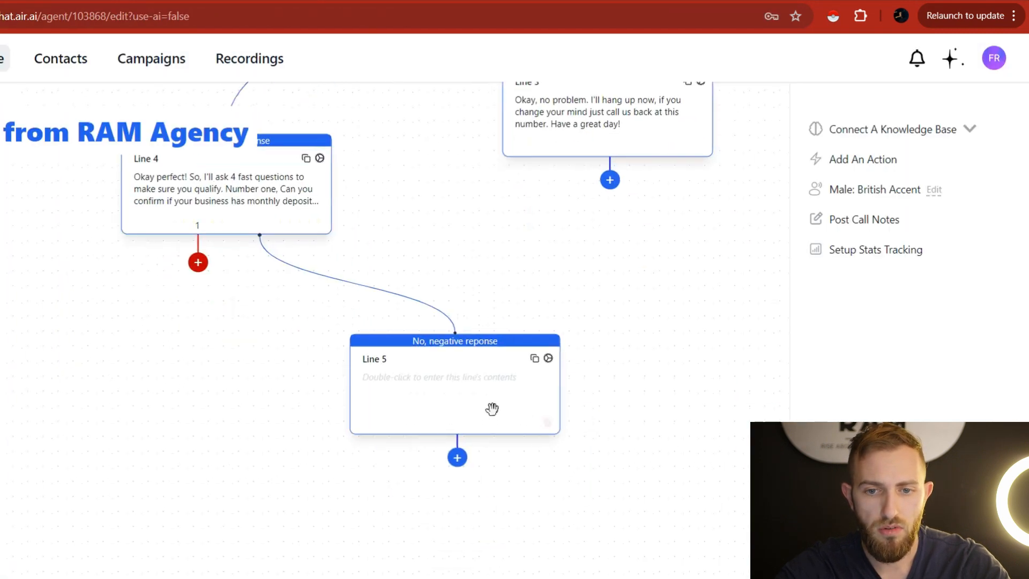
double_click(442, 391)
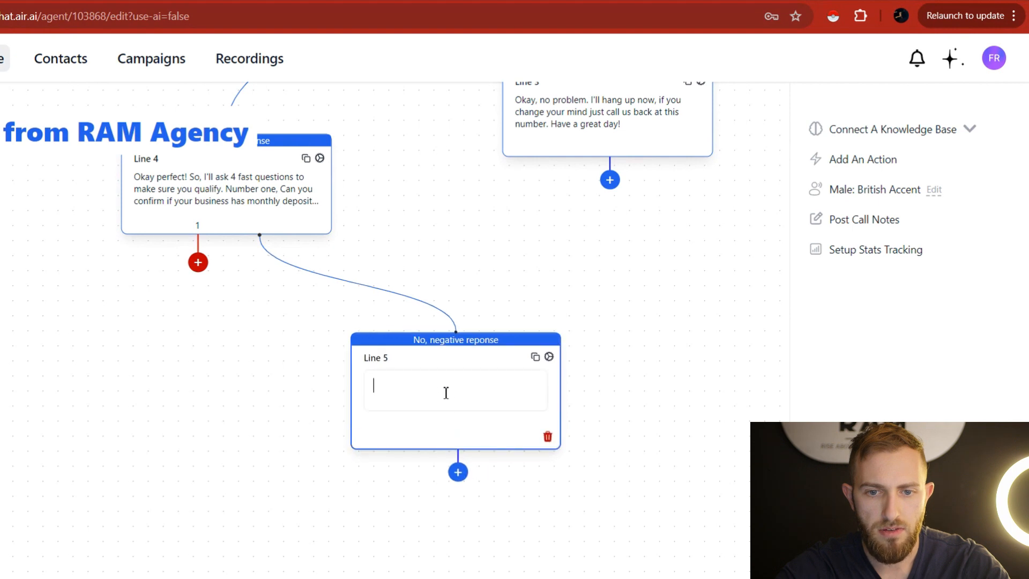
type("Okay, is it a")
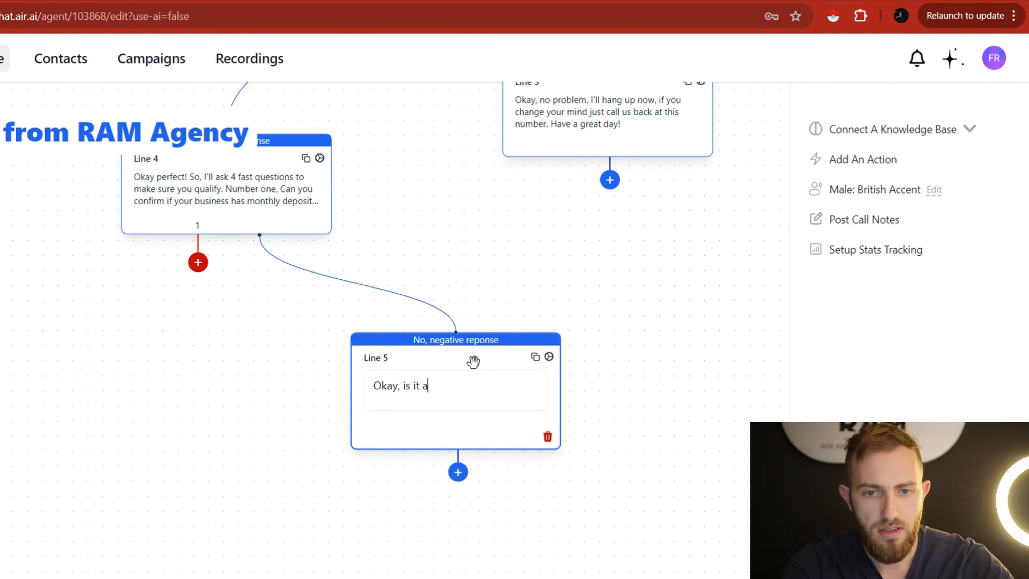
type("t least more than")
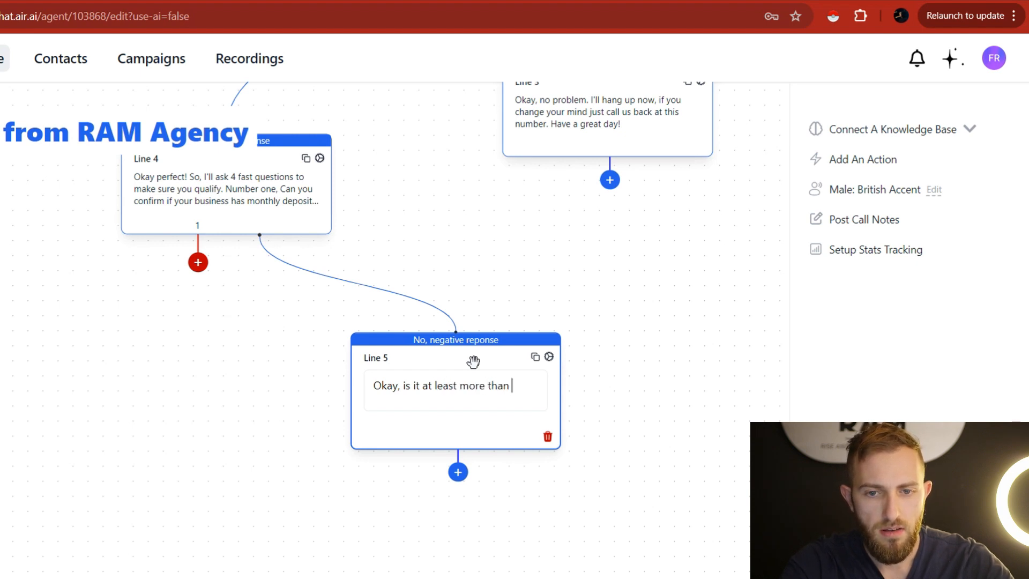
type(" five th")
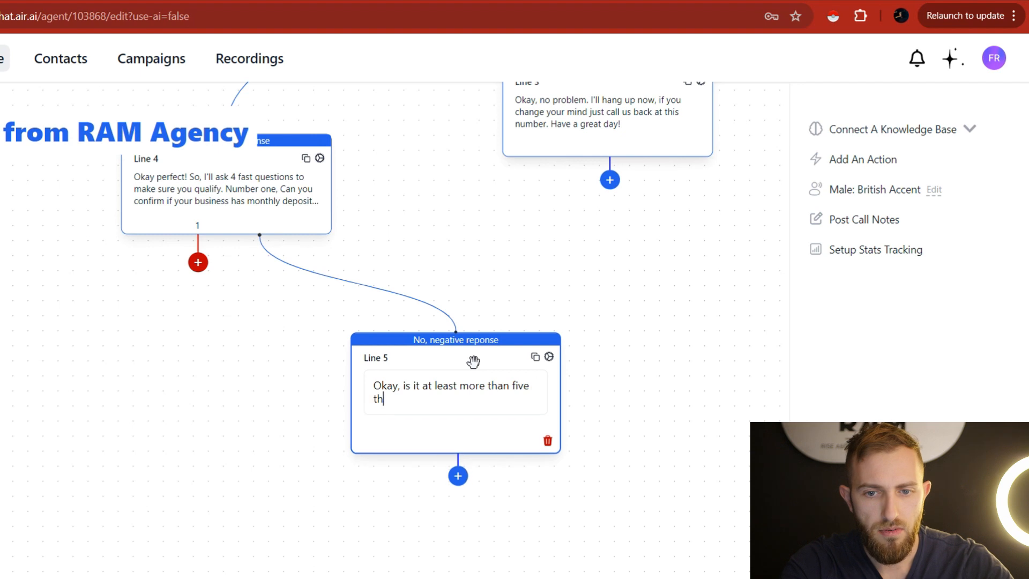
type("ousand dolars")
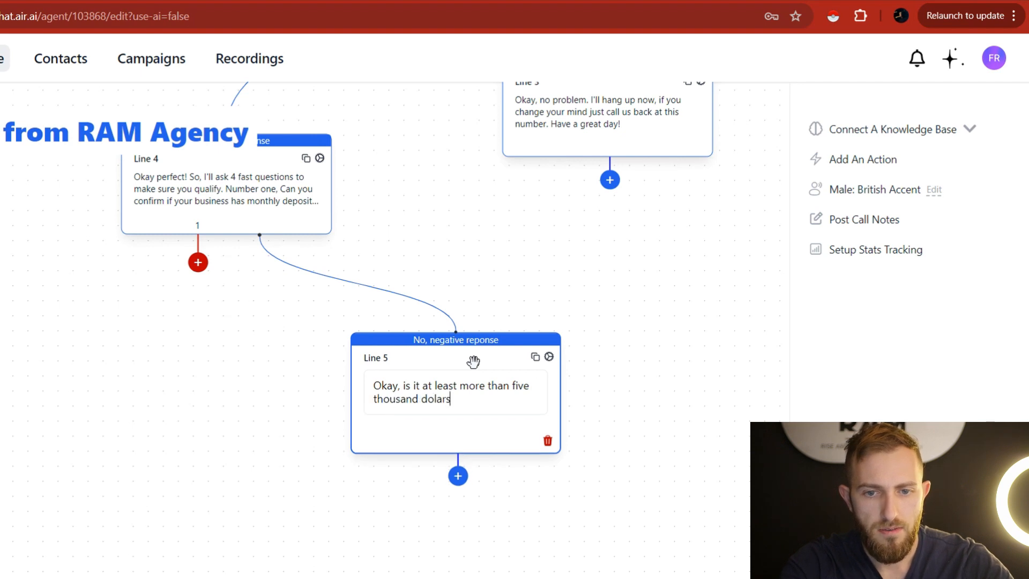
key("BackSpace")
key("BackSpace")
type("l")
key("BackSpace")
key("BackSpace")
type("lar")
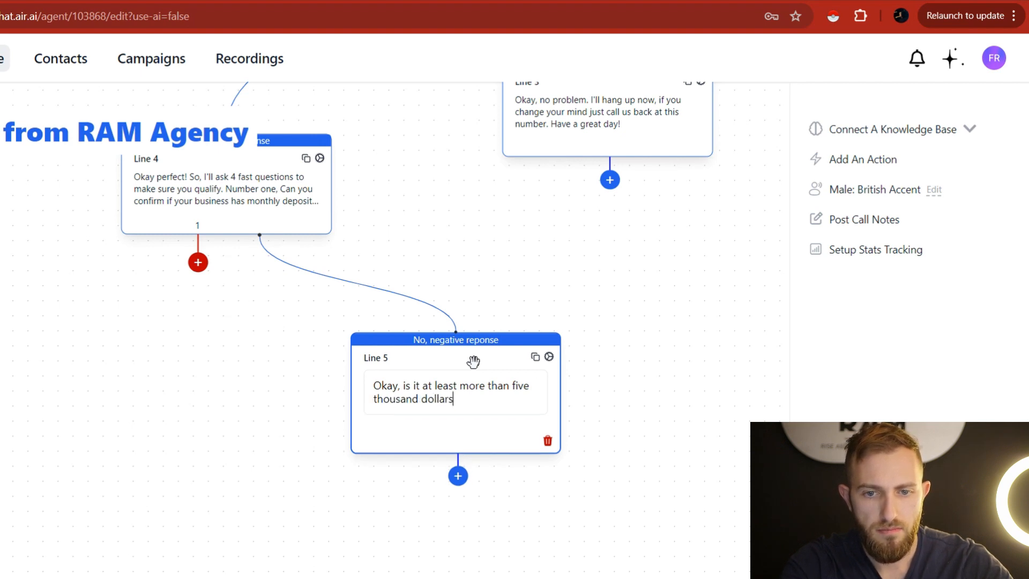
type("s per month?")
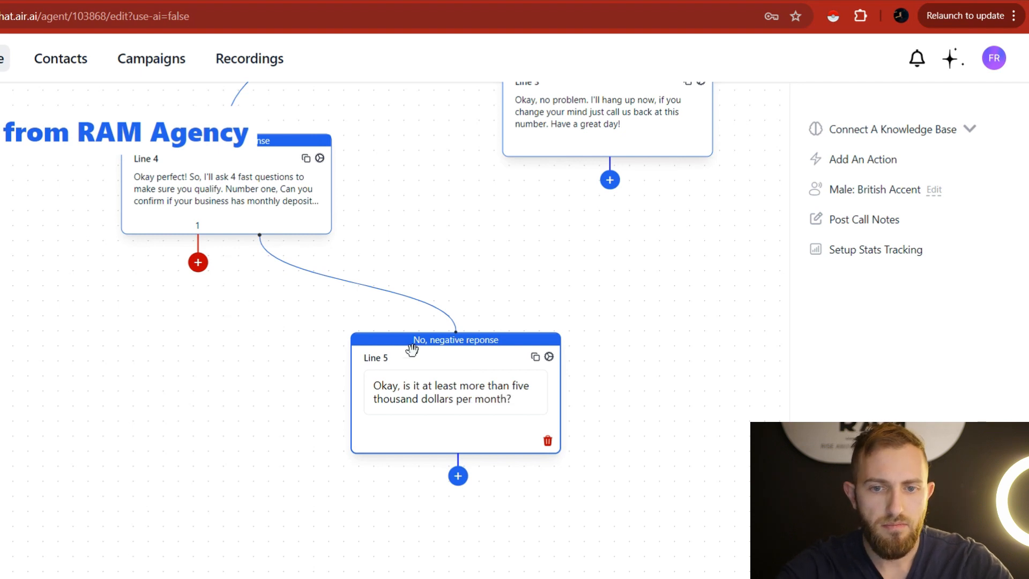
left_click(688, 418)
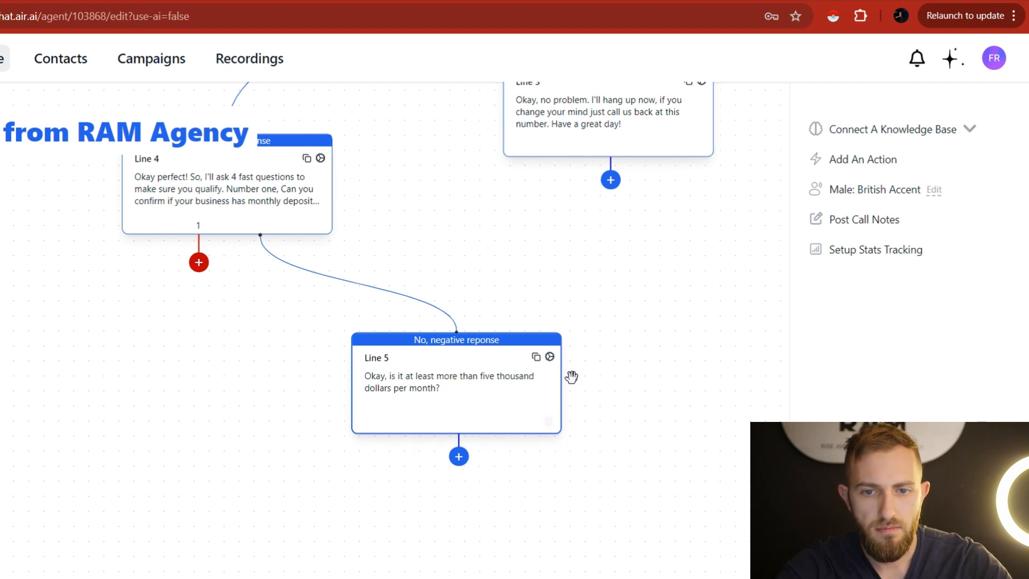
left_click(550, 357)
Add Line 5 outcomes 'Yes, positive response' and 'No, negative response', then close its settings.
left_click(494, 407)
type("Yes, positive")
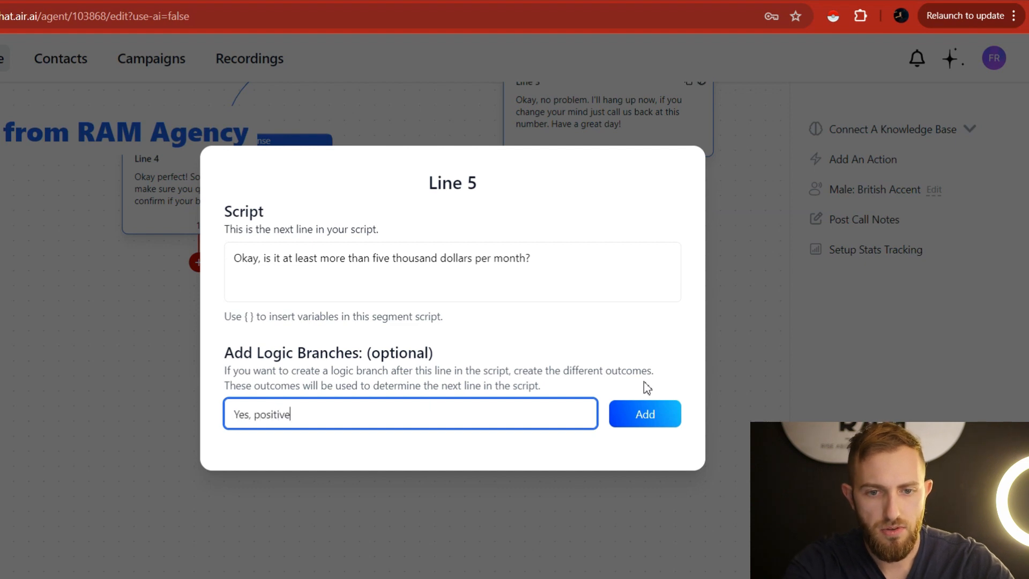
type(" resepo")
key("BackSpace")
key("BackSpace")
type("seponse")
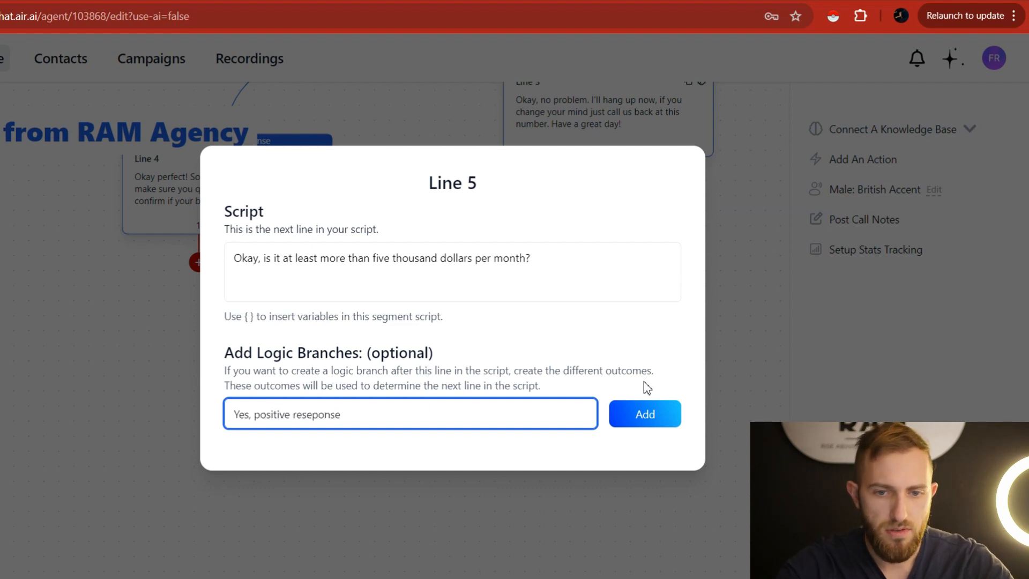
key("BackSpace")
key("BackSpace")
key("BackSpace")
key("BackSpace")
type("ponse")
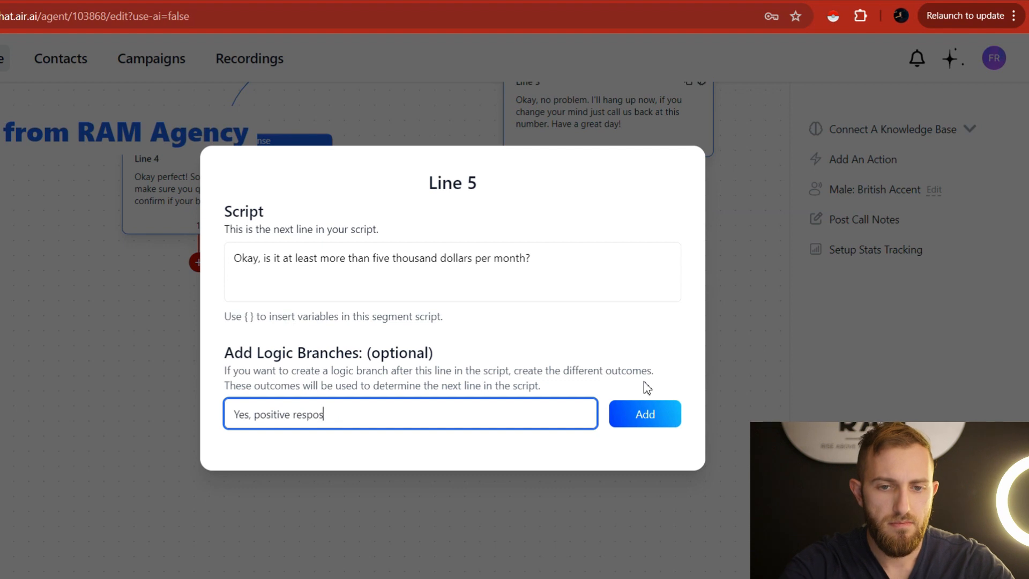
left_click(647, 423)
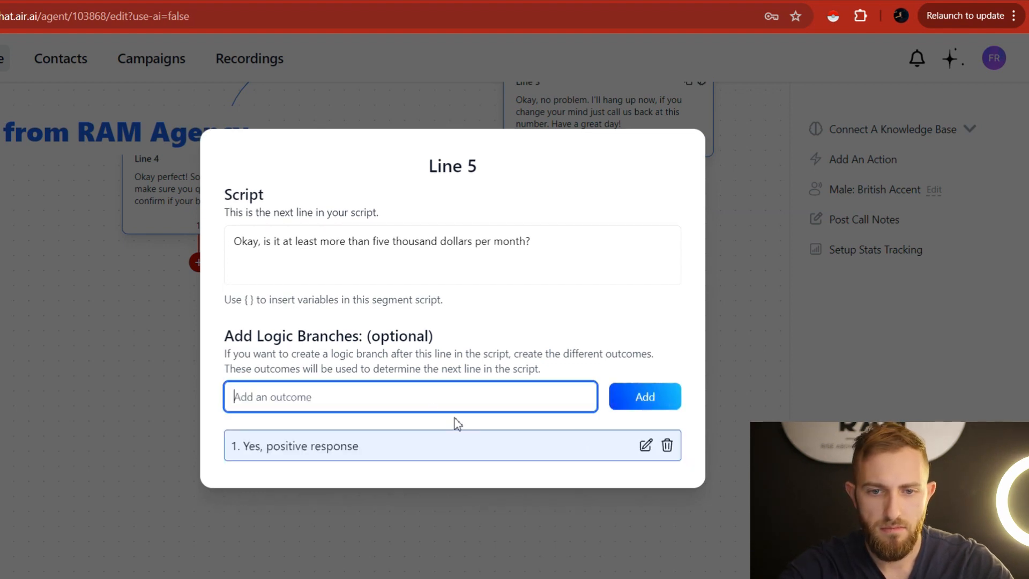
type("No, negative response")
left_click(620, 385)
left_click(619, 380)
left_click(670, 388)
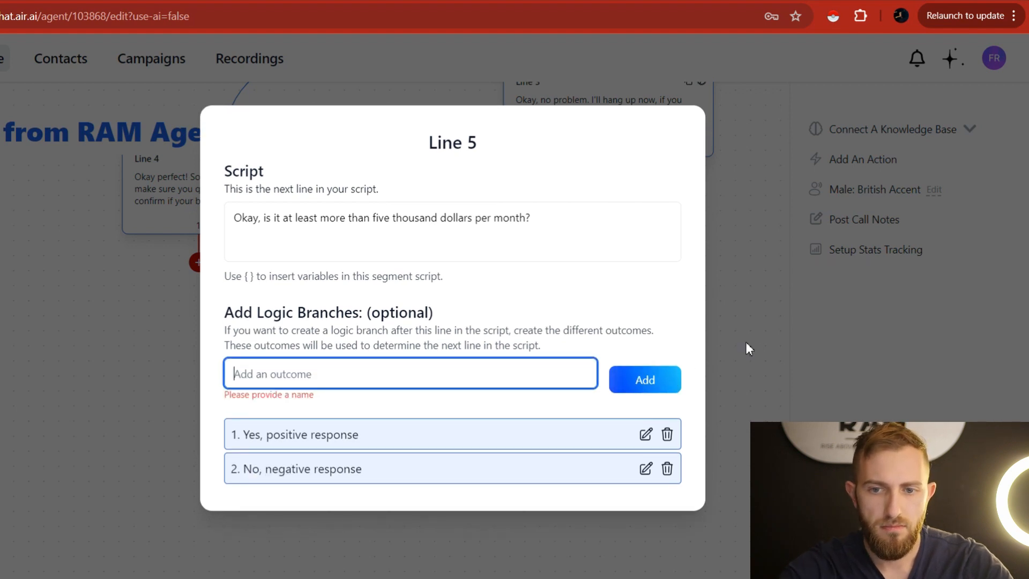
left_click(754, 341)
Add Line 6 on Line 5's negative branch: 'Alright. no problem. Unfortunately this would not qualify…'.
left_click(489, 460)
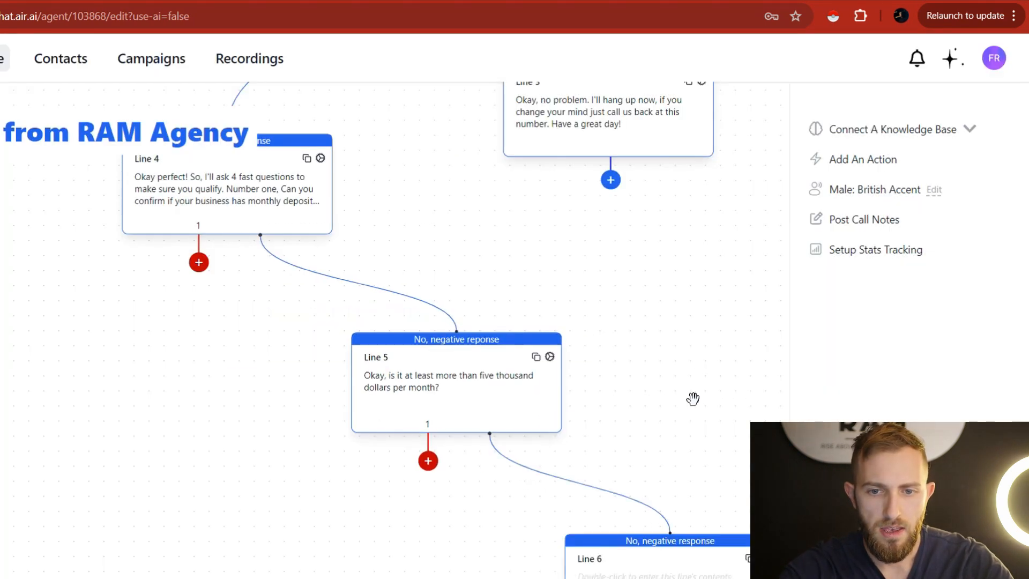
double_click(604, 440)
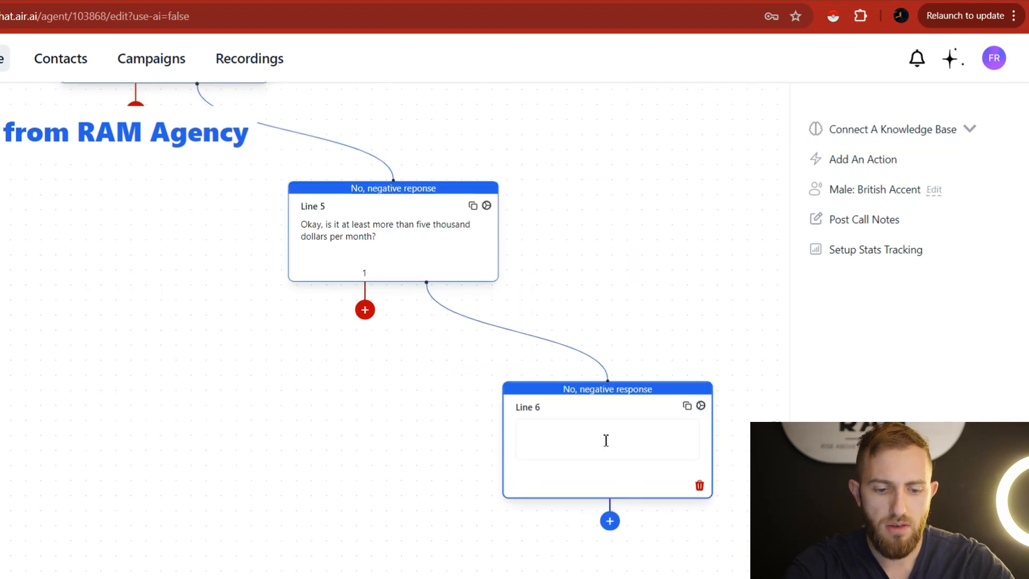
type("Alri")
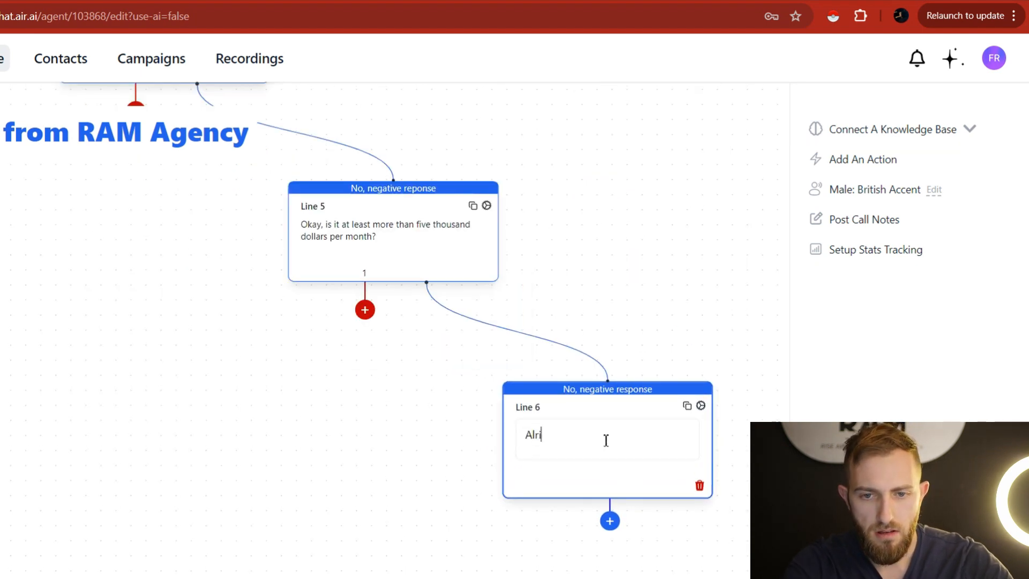
type("ght. no problem. Unfortunately ")
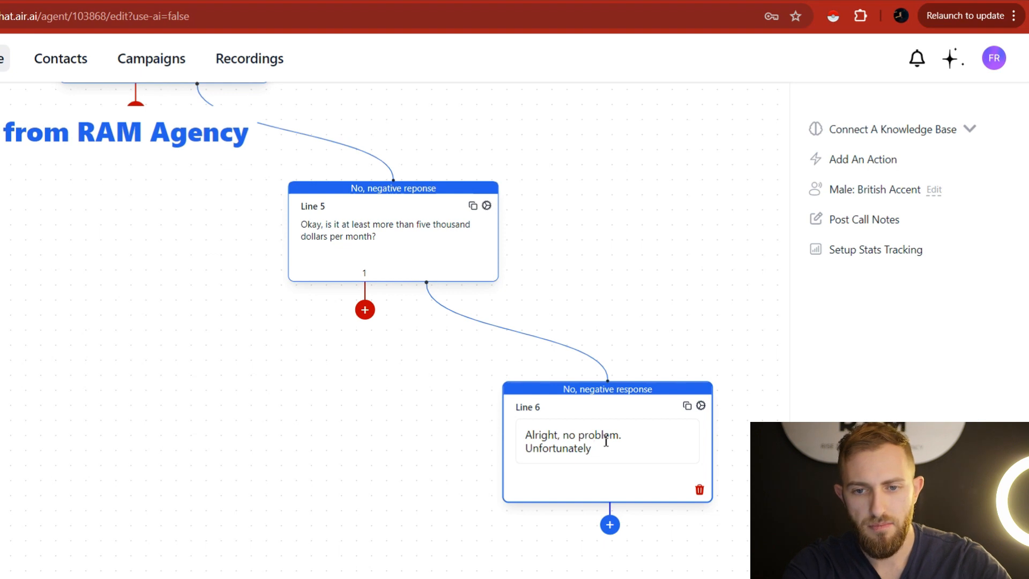
type("this would ")
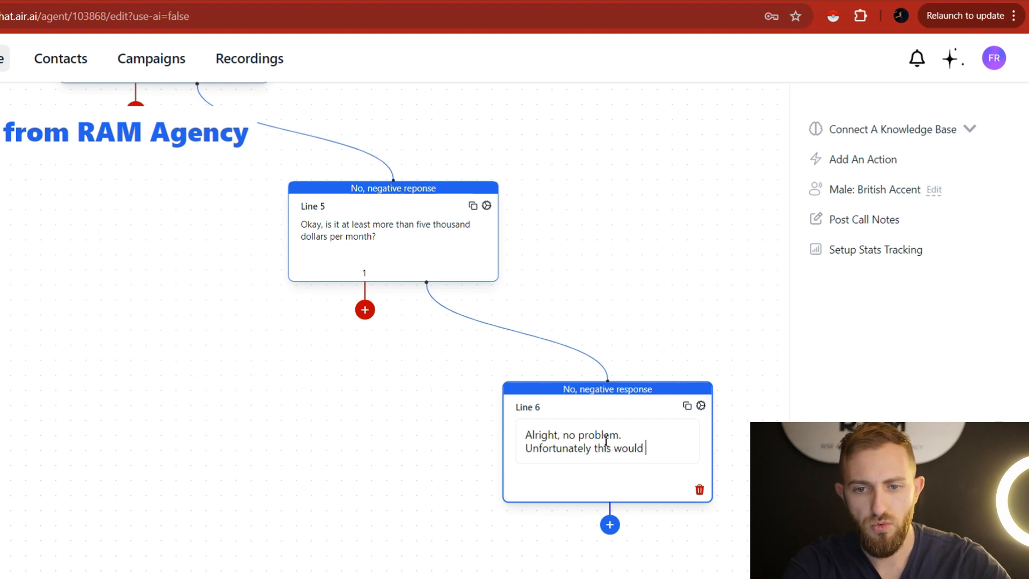
type("not qualify on the applicat")
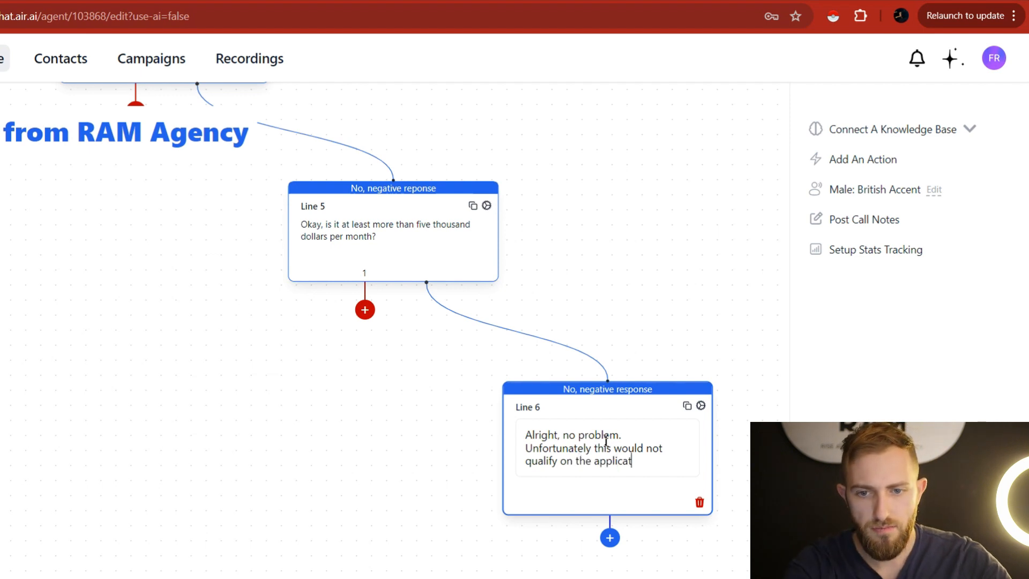
type("ion. But that's okay, if that changes")
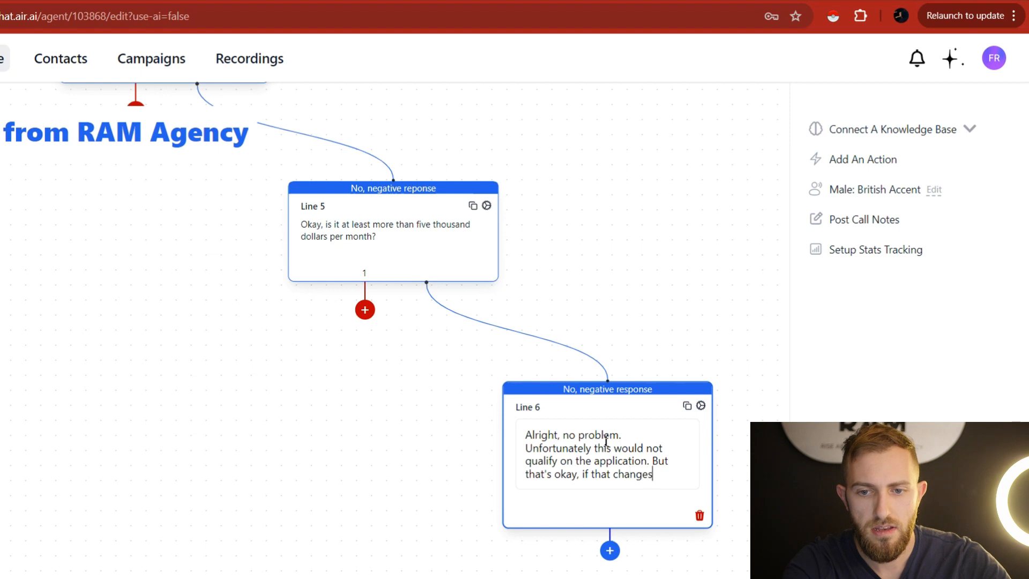
type(", then ")
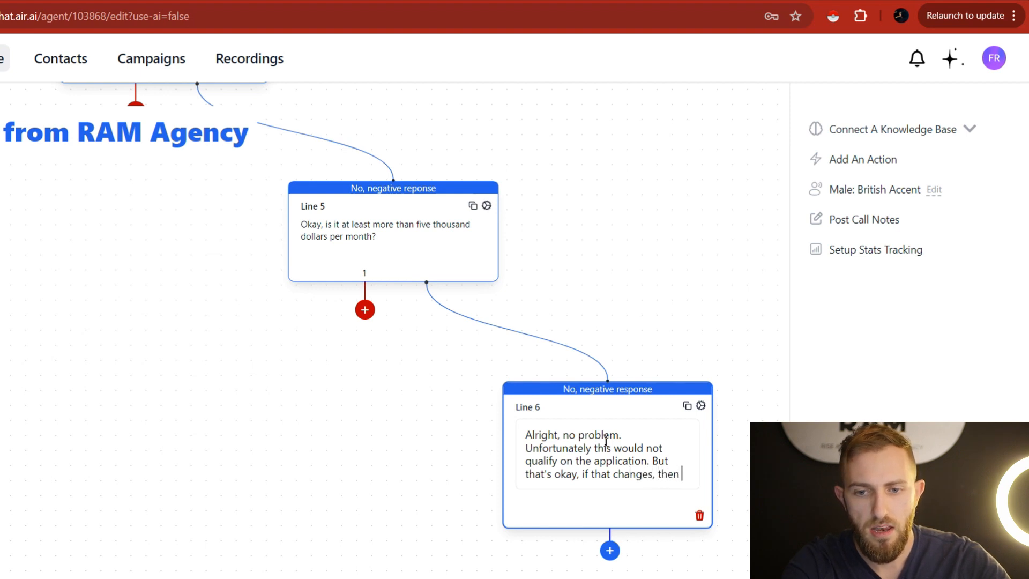
type("you can just call")
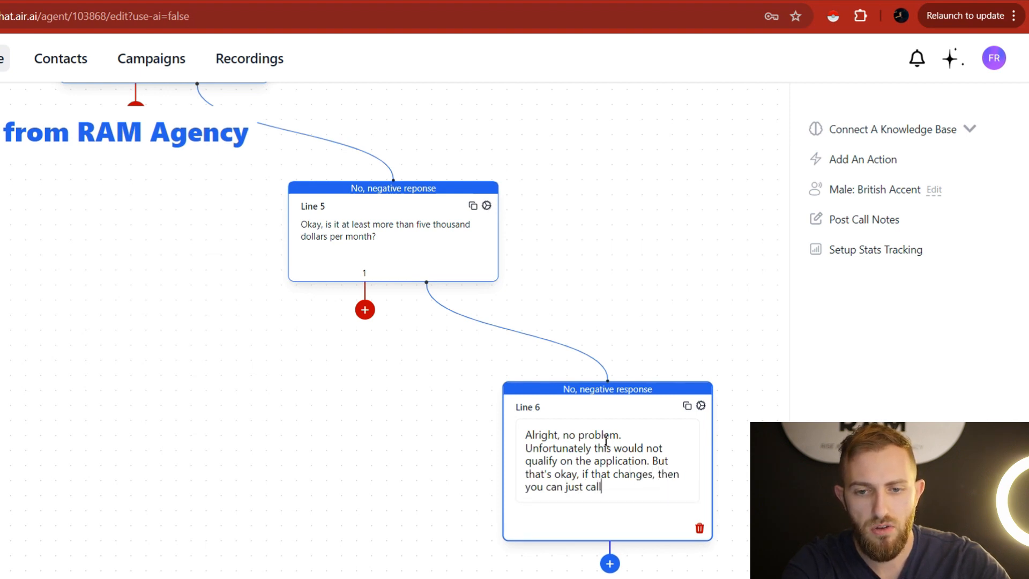
type(" back at this number, alright?")
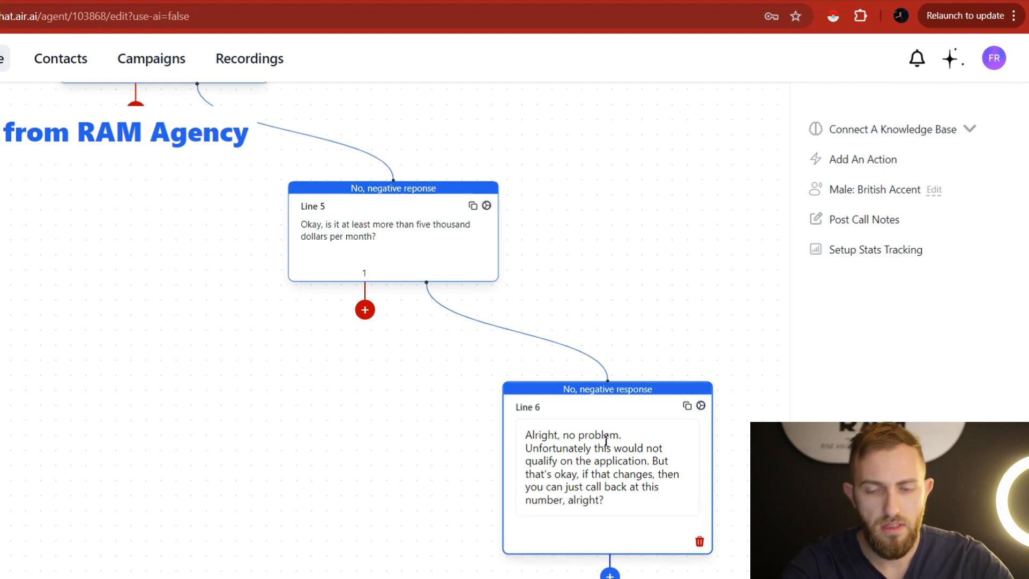
left_click(638, 267)
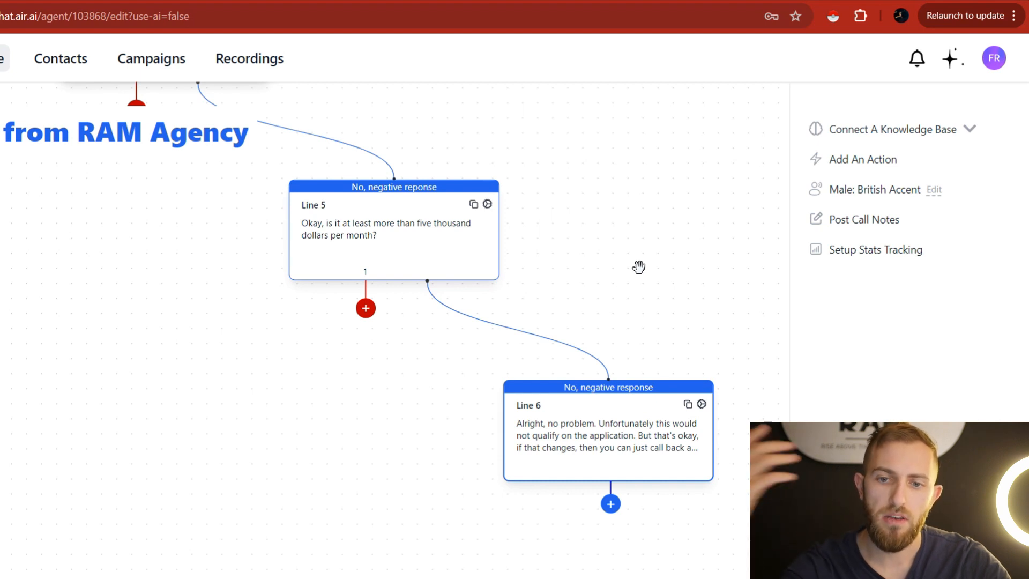
left_click_drag(672, 292, 746, 300)
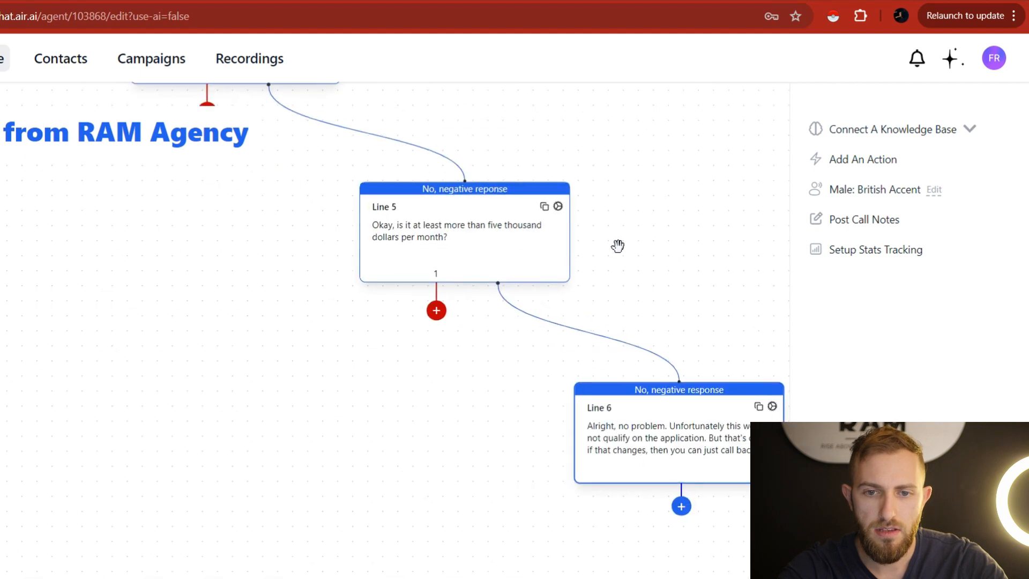
Create Line 7 on Line 5's positive branch reading 'okay, that can work.'.
left_click_drag(552, 155, 566, 247)
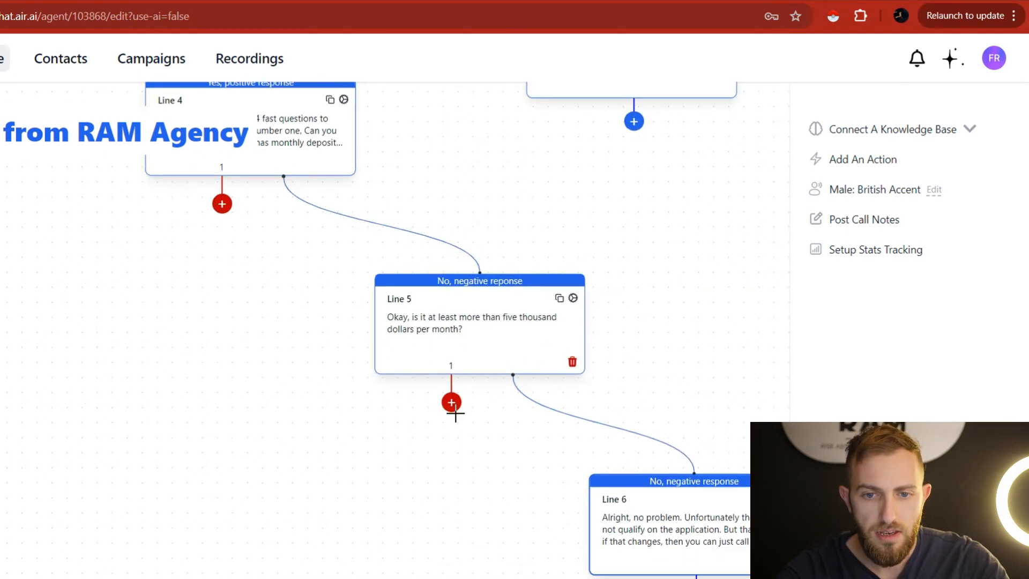
left_click_drag(452, 406, 347, 485)
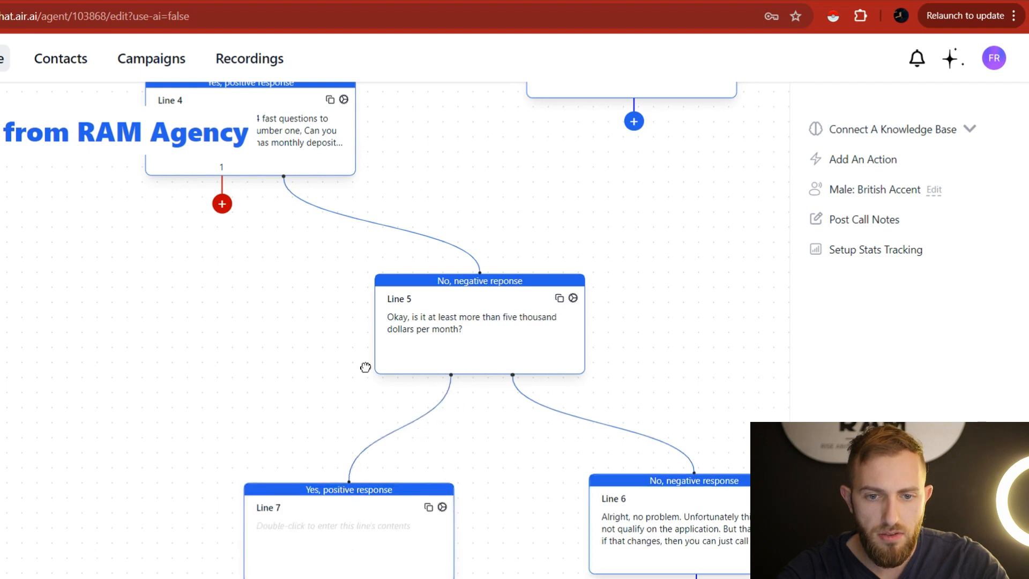
double_click(380, 429)
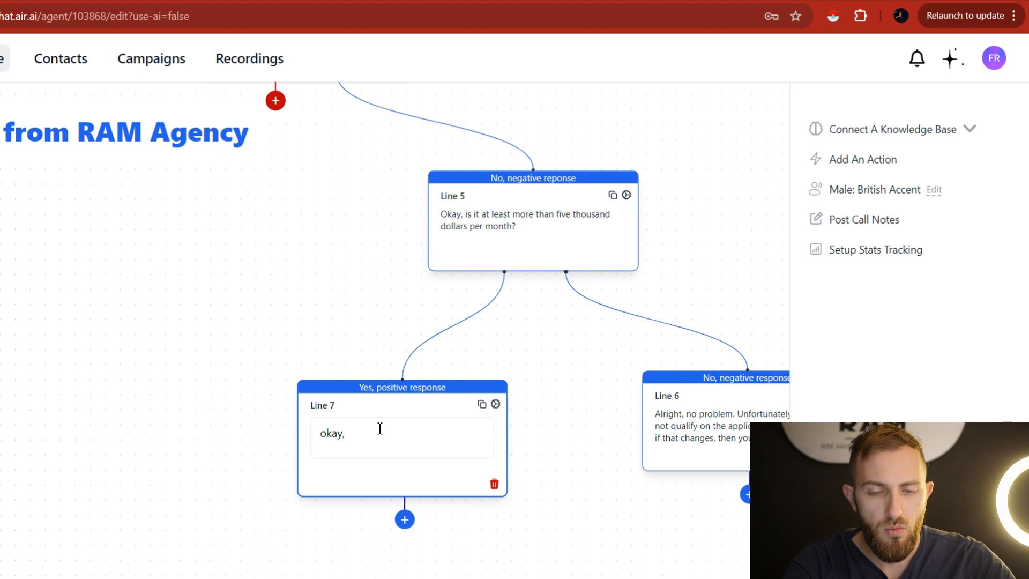
type("okay, that can work.")
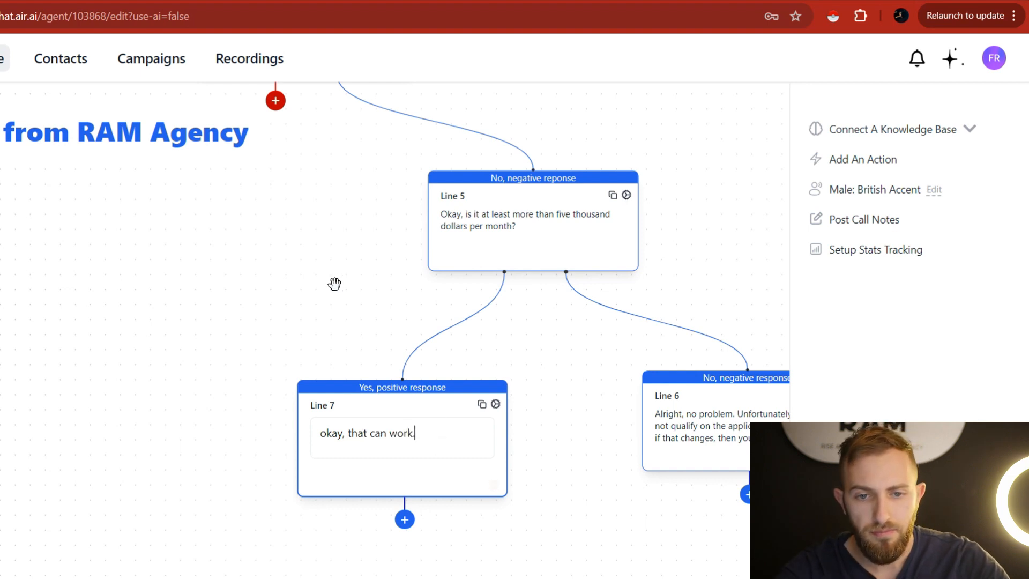
Add a new empty Line 8 on Line 4's yes branch.
left_click_drag(338, 282, 436, 377)
left_click_drag(375, 198, 150, 485)
double_click(201, 426)
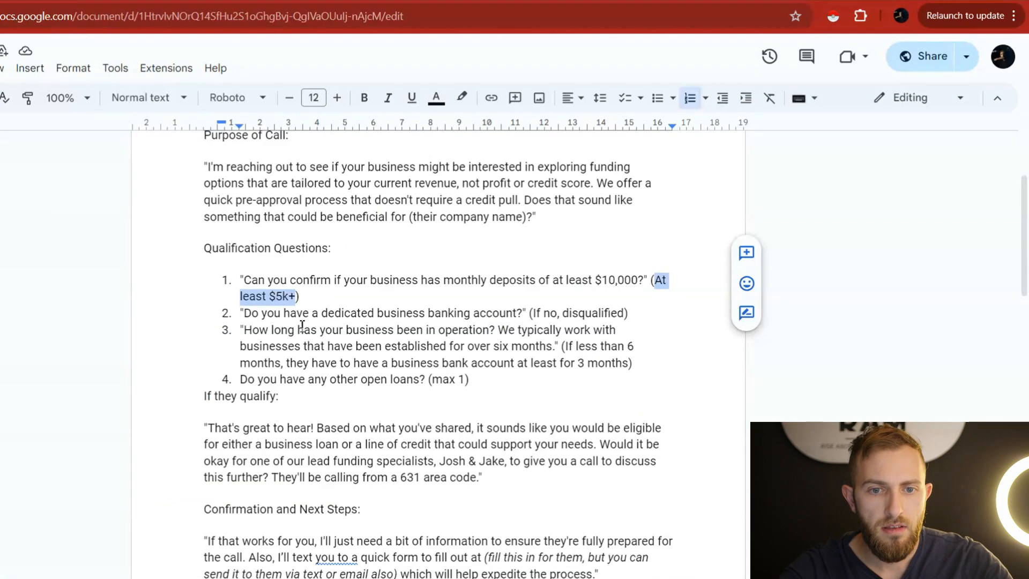
Paste 'Do you have a dedicated business banking account?' from the script into Line 8.
left_click_drag(245, 310, 528, 312)
key("ctrl+c")
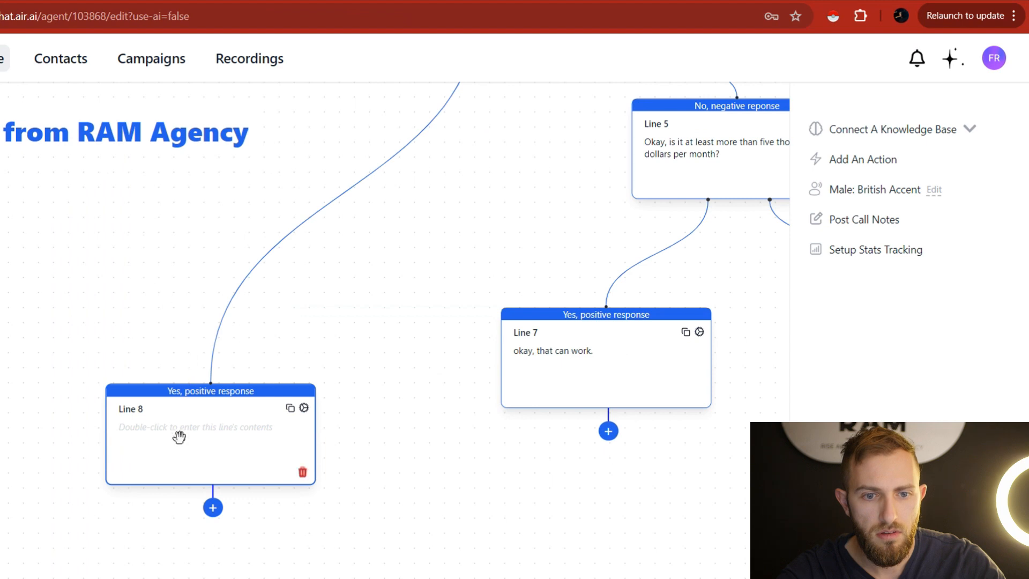
left_click(185, 436)
key("ctrl+v")
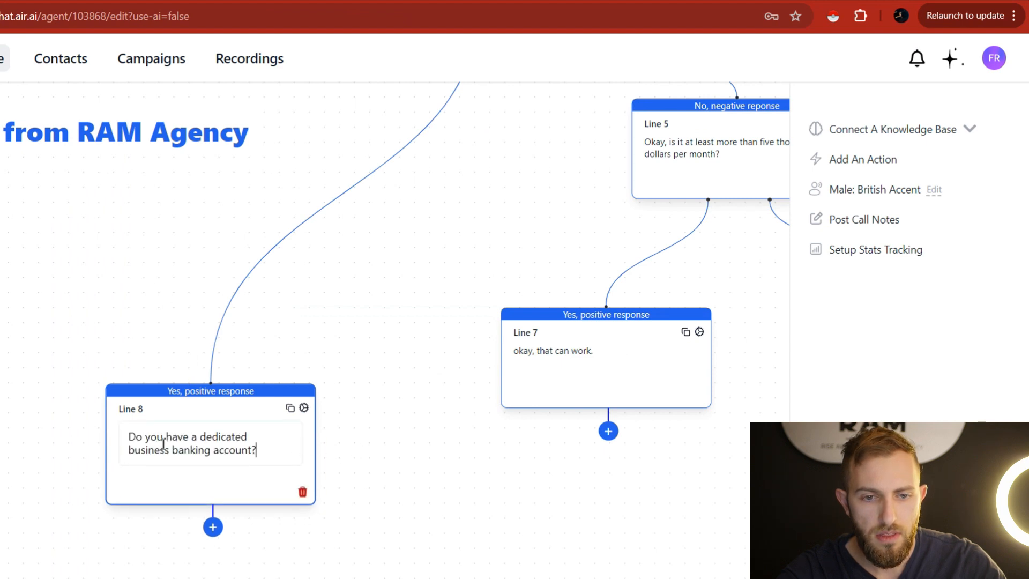
Prefix Line 8's question with 'Great, second question.'.
left_click(132, 436)
left_click(130, 431)
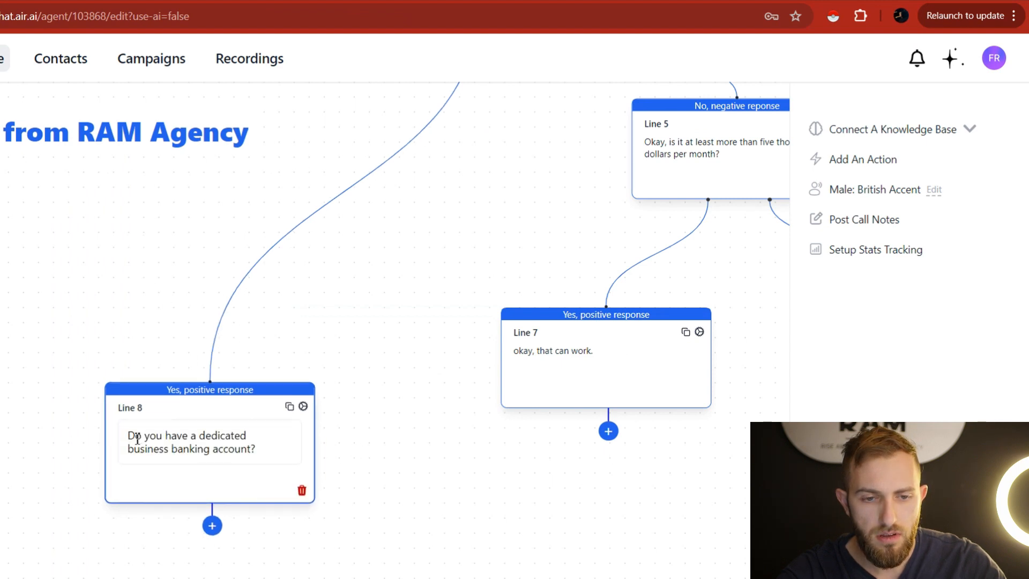
type("Great, second question.")
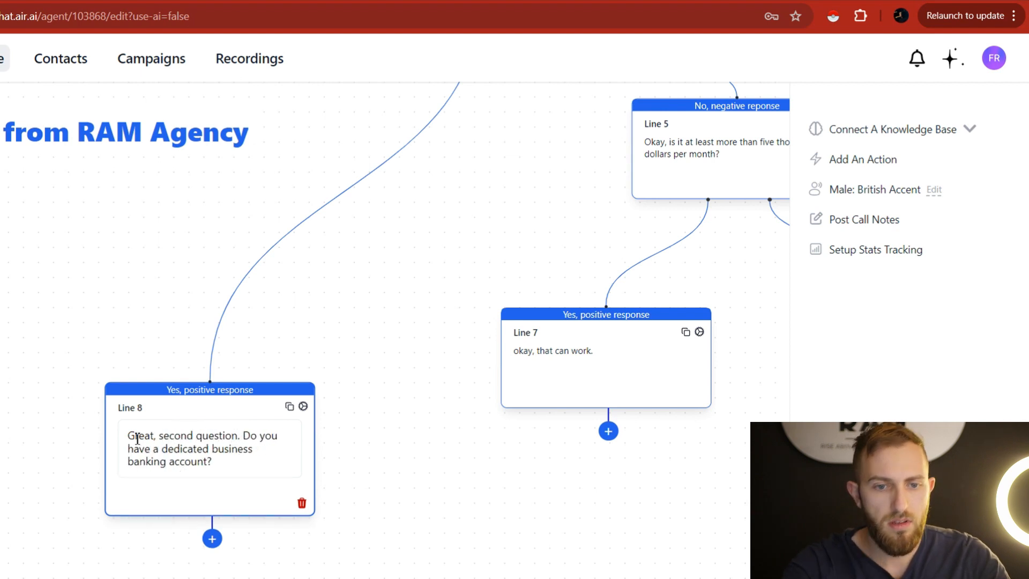
left_click(373, 343)
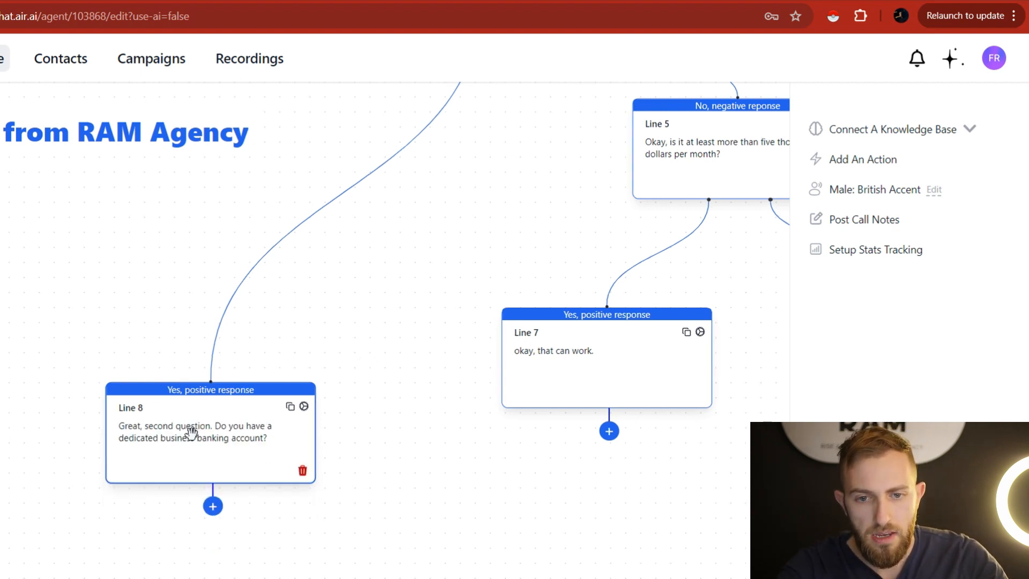
left_click_drag(400, 273, 368, 320)
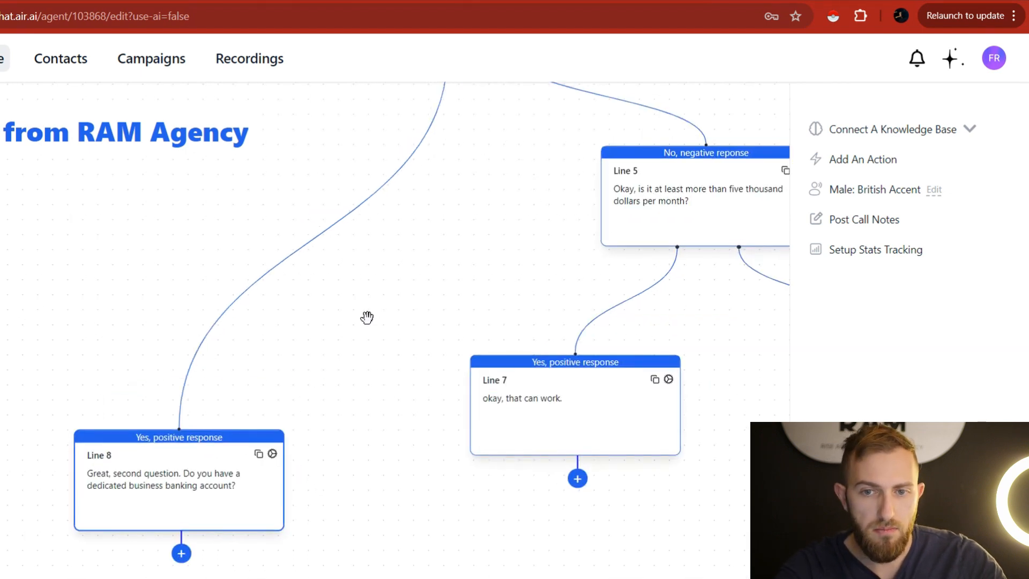
left_click_drag(464, 298, 421, 305)
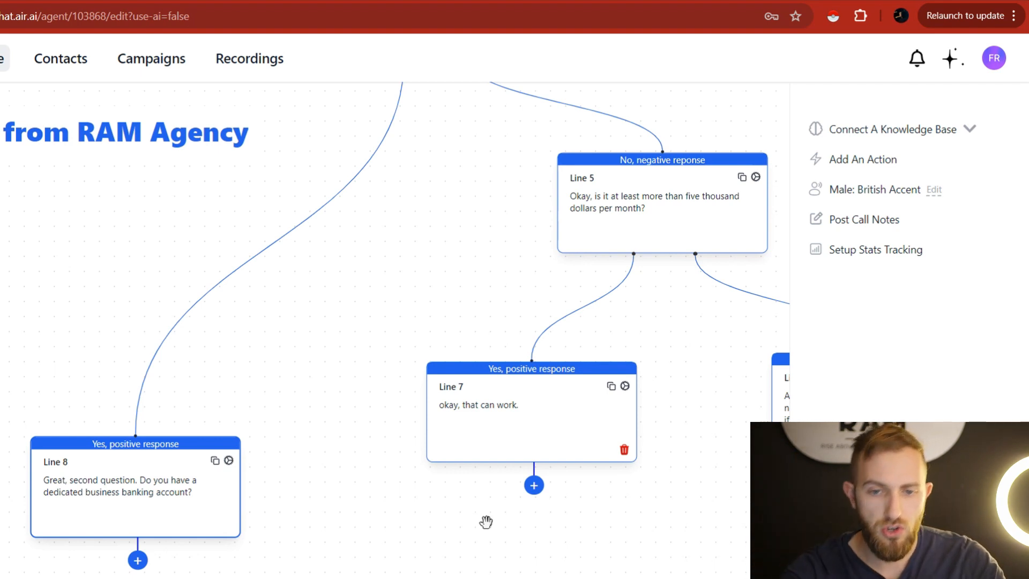
Connect Line 7's output into Line 8, giving Line 8 two incoming paths.
mouse_move(534, 487)
left_mouse_down()
mouse_move(507, 526)
mouse_move(423, 468)
mouse_move(445, 533)
mouse_move(484, 537)
mouse_move(538, 490)
left_mouse_up()
left_click_drag(475, 521, 202, 514)
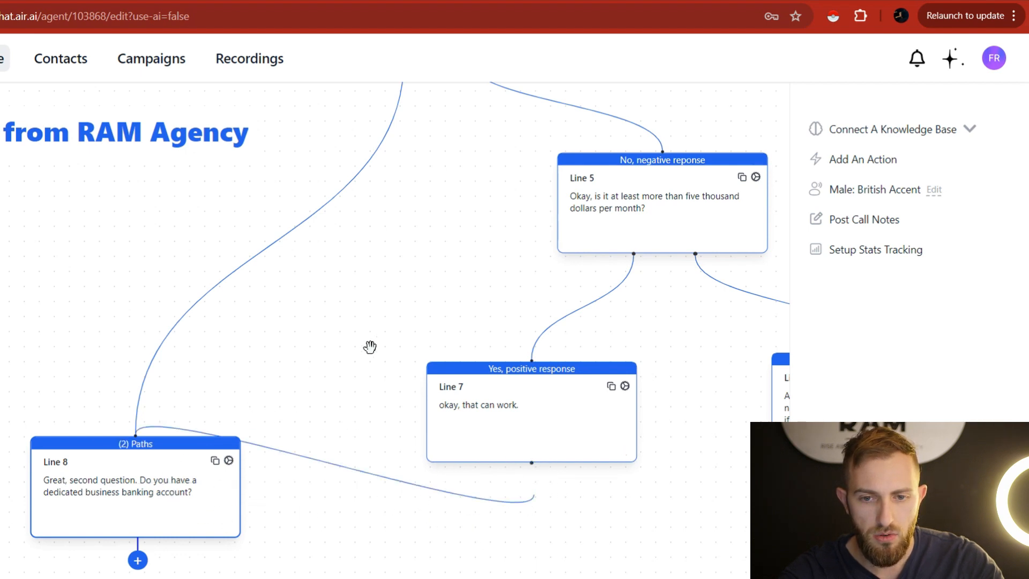
left_click_drag(402, 341, 380, 362)
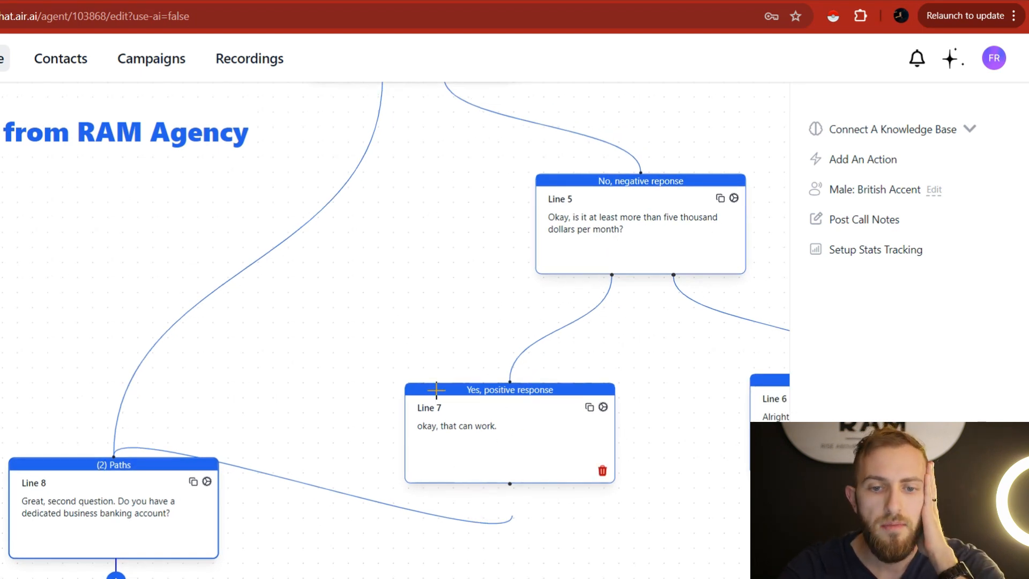
left_click_drag(432, 389, 493, 299)
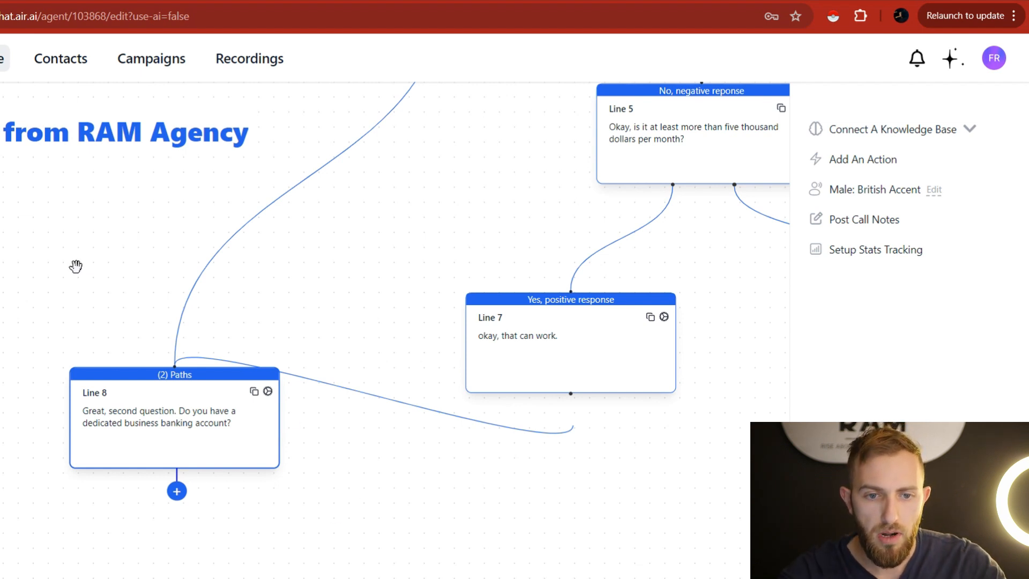
left_click_drag(74, 265, 144, 179)
In Line 8's settings, add the outcomes 'Yes, positive response' and 'No, negative response'.
left_click(338, 305)
left_click(363, 401)
type("Yes, positive response")
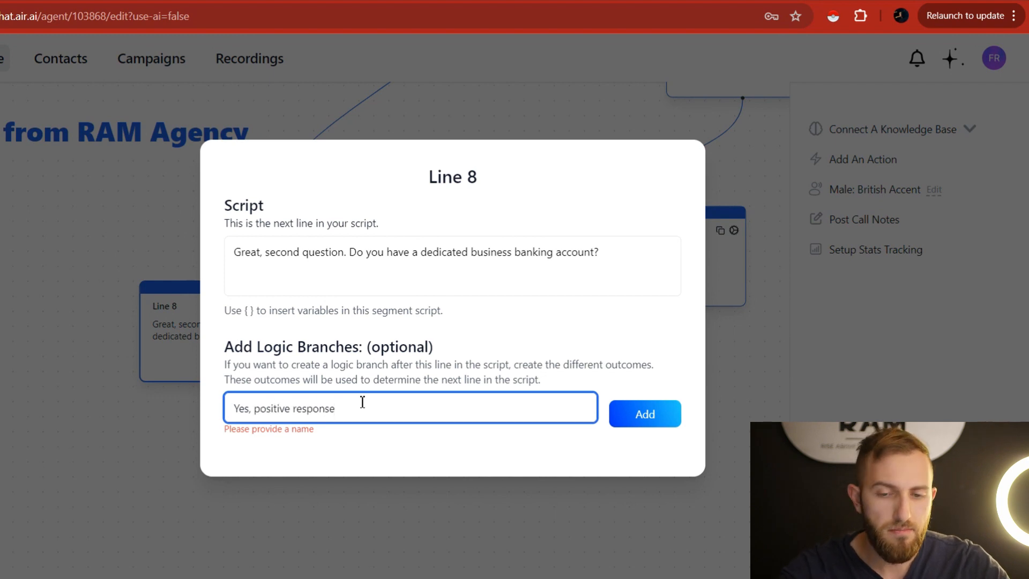
left_click(635, 420)
type("No")
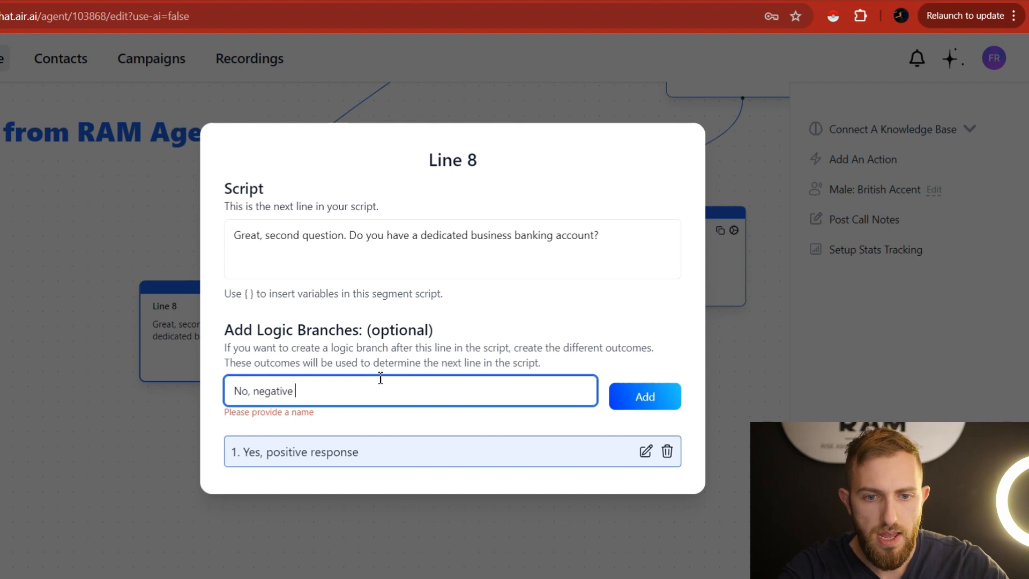
left_click(628, 387)
left_click(740, 390)
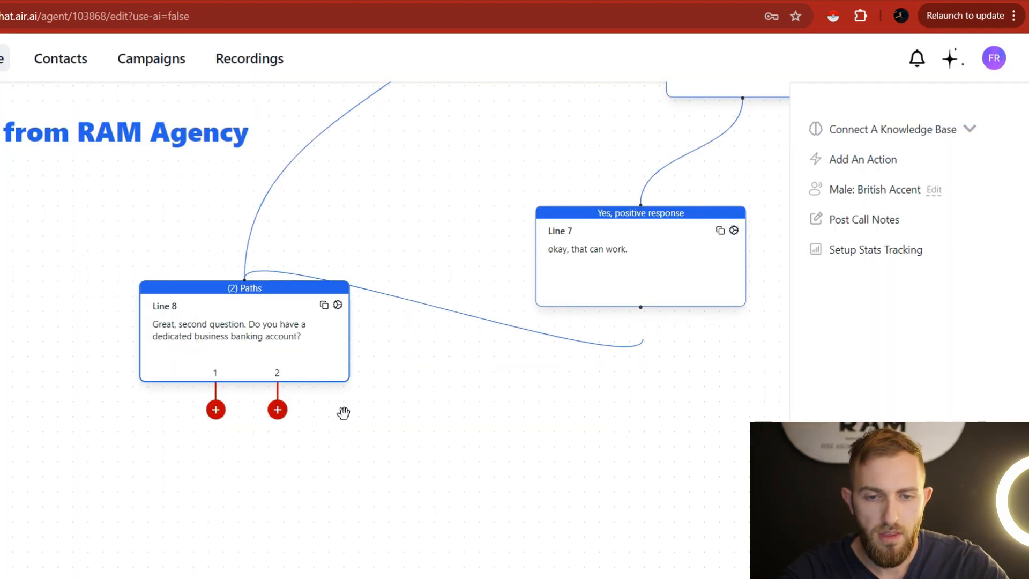
Create Line 9 on Line 8's no branch and copy Line 6's disqualification message.
left_click(278, 410)
left_click_drag(680, 335, 424, 480)
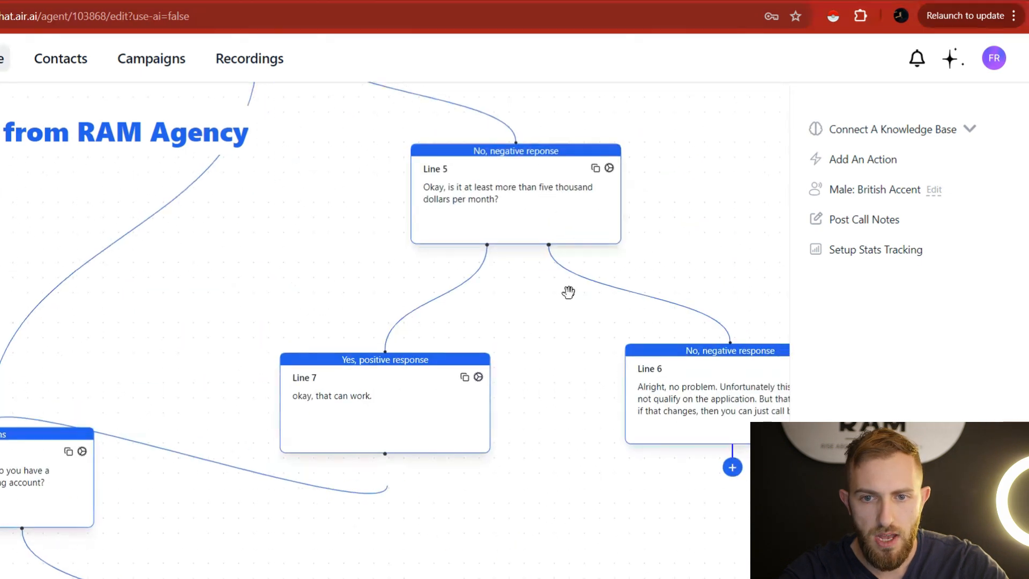
left_click_drag(668, 405, 552, 390)
left_click(608, 378)
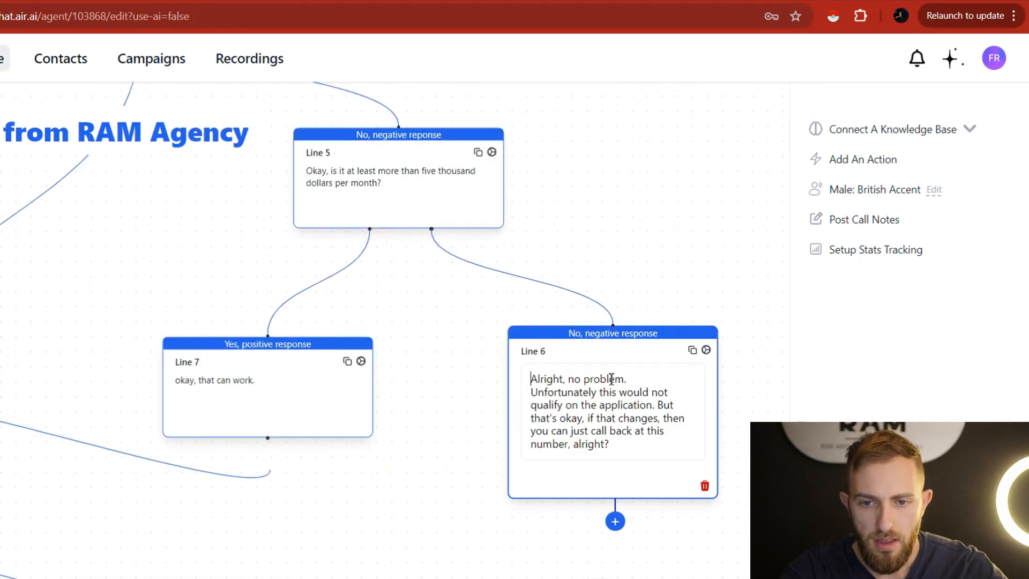
key("ctrl+a")
Paste the disqualification message into Line 9, then add Line 10 on the yes branch.
left_click_drag(457, 487, 536, 367)
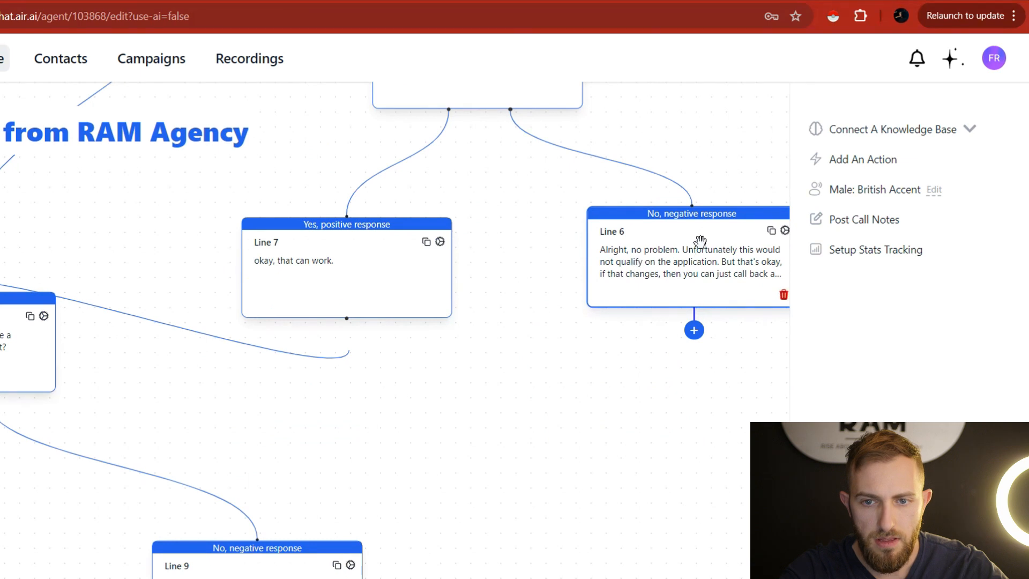
left_click_drag(484, 487, 540, 381)
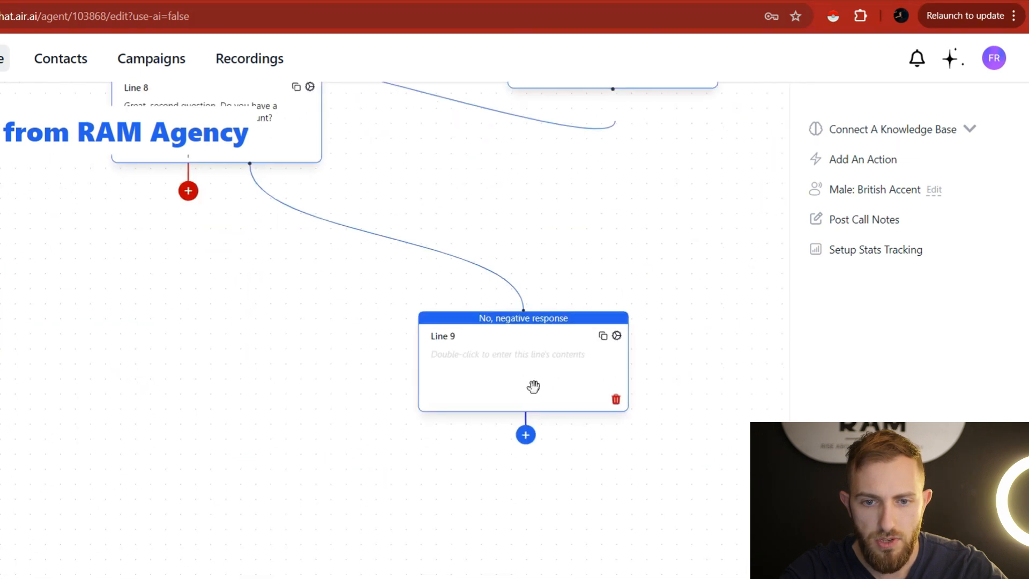
double_click(529, 371)
type("Alright, no problem. Unfortunately this would not qualify on the application. But that's okay, if that changes, then you can just call back at this number, alright!")
left_click(616, 455)
left_click_drag(515, 233, 589, 312)
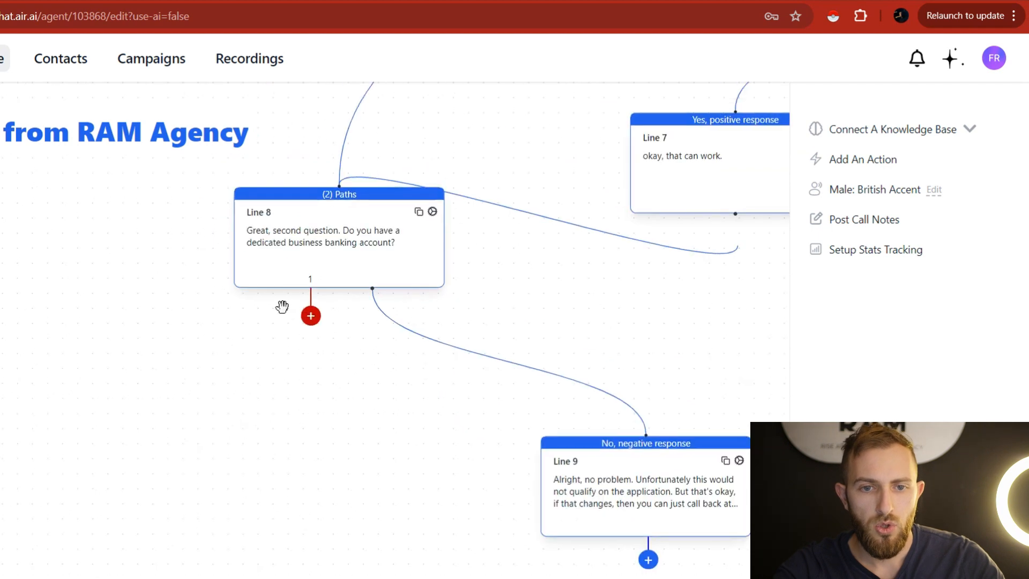
left_click(311, 315)
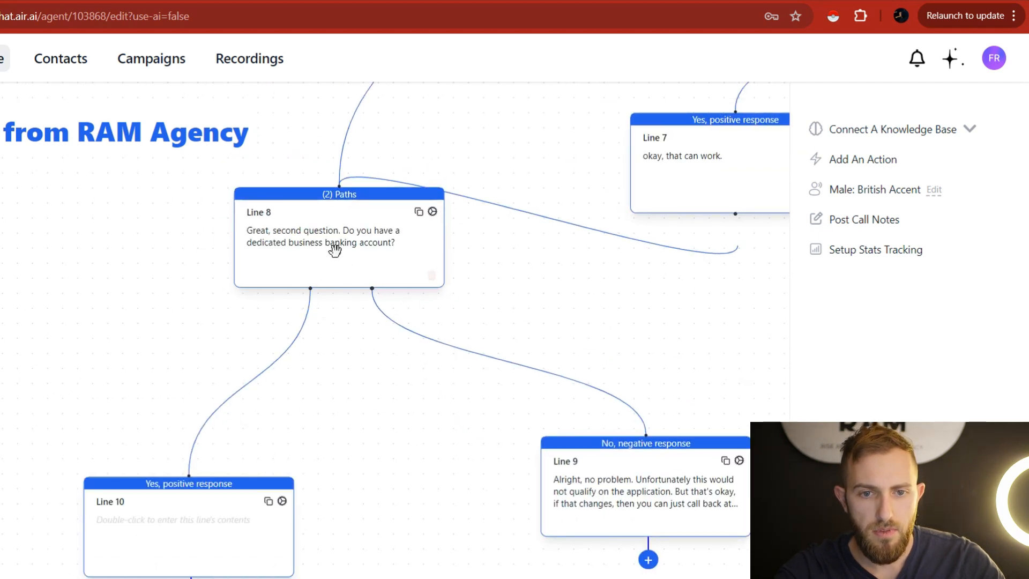
Copy question 3 about how long the business has operated, then begin editing Line 10.
key("ctrl+Tab")
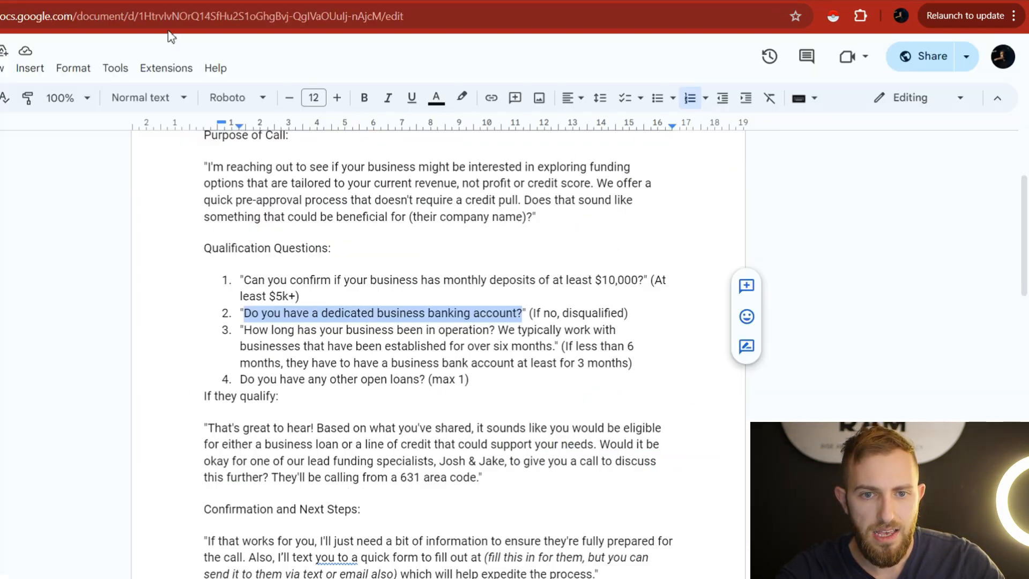
left_click_drag(246, 328, 553, 342)
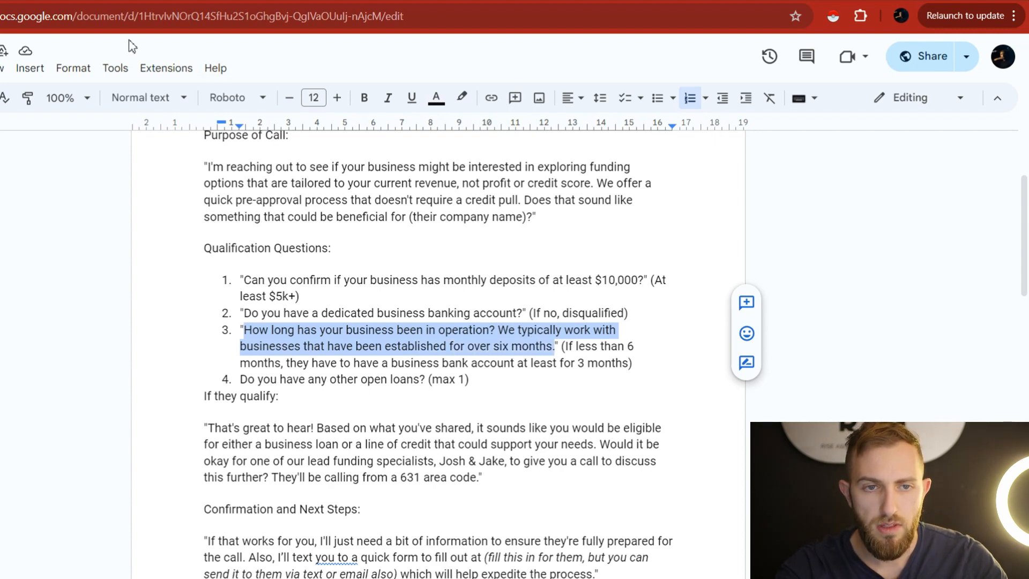
left_click(147, 1)
double_click(198, 530)
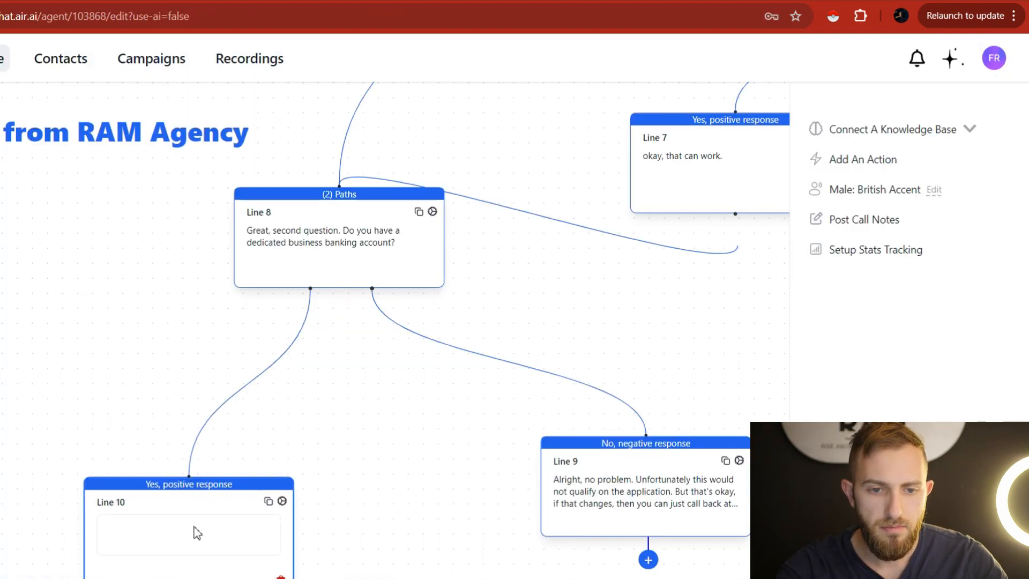
Paste the business-duration question into Line 10, prefixed with 'Perfect'.
type("How long has your business been in operation? We typically work with businesses that have been established for over six months.")
type("Perfect")
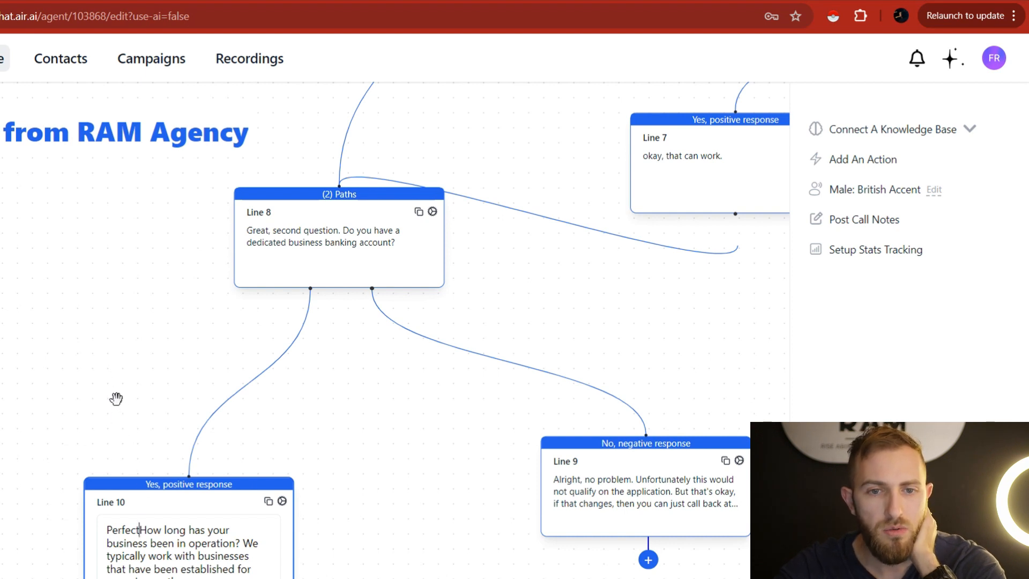
scroll(99, 259, "up", 5)
scroll(144, 299, "up", 3)
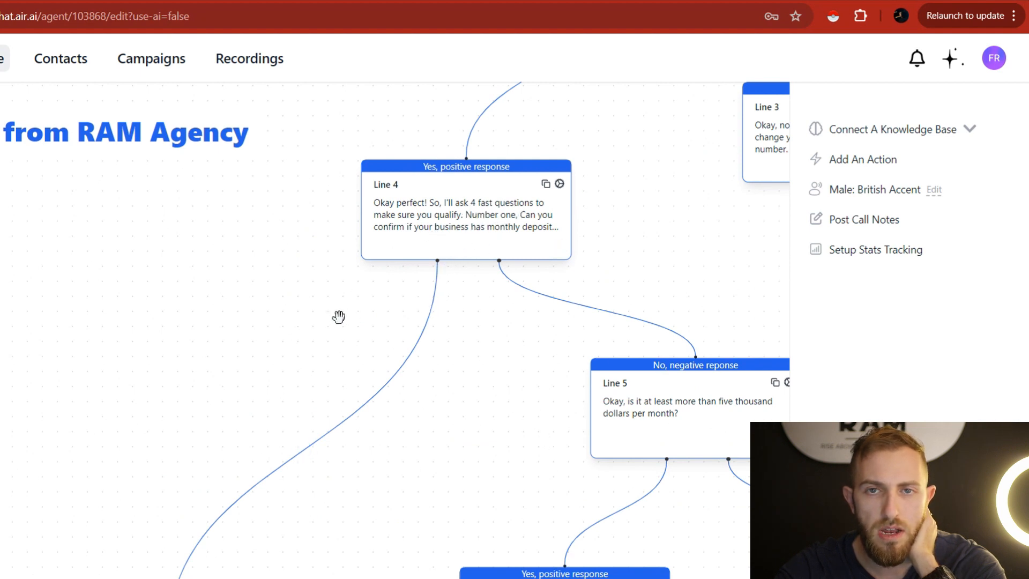
scroll(339, 317, "down", 5)
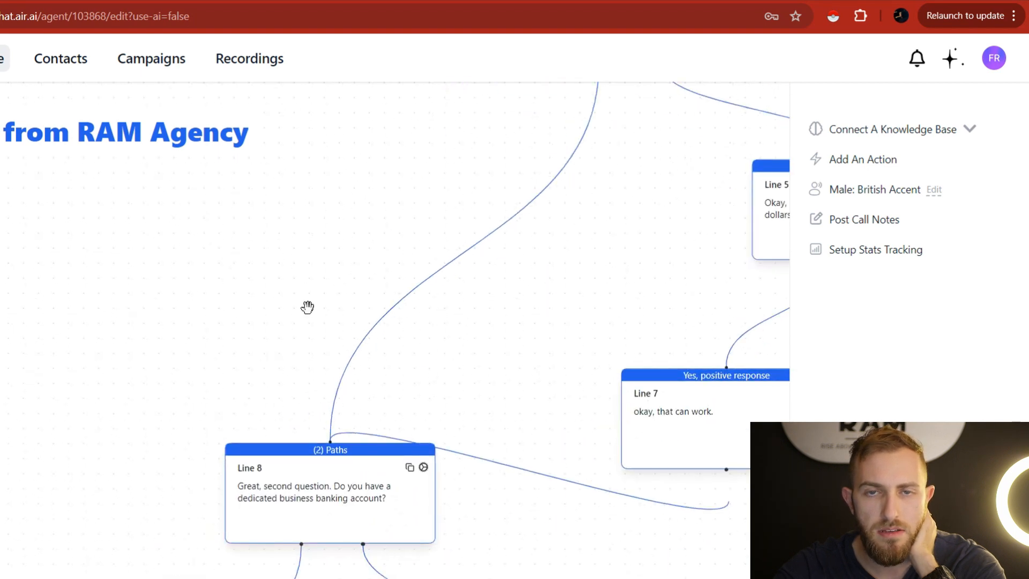
scroll(310, 305, "down", 5)
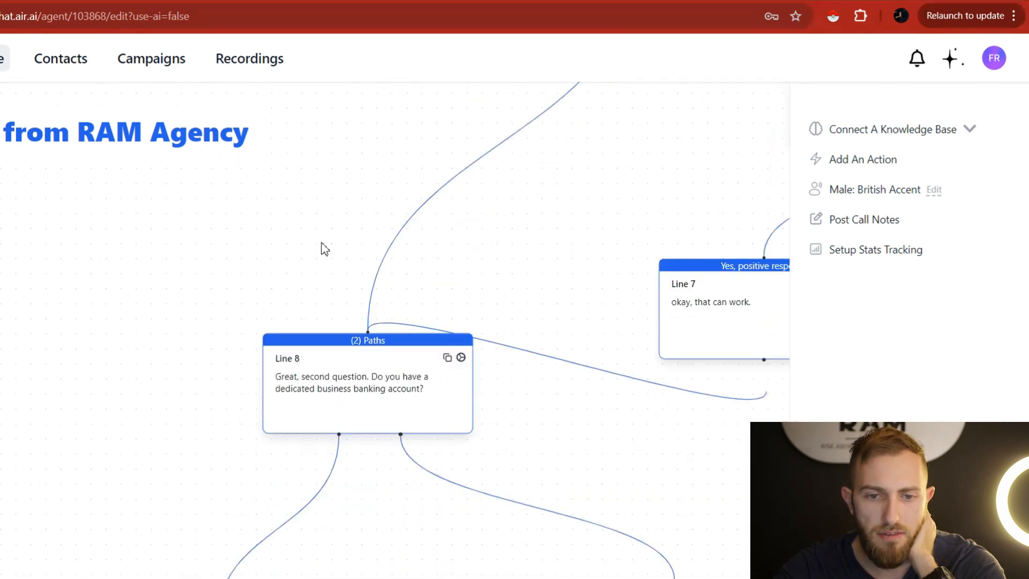
scroll(172, 417, "down", 8)
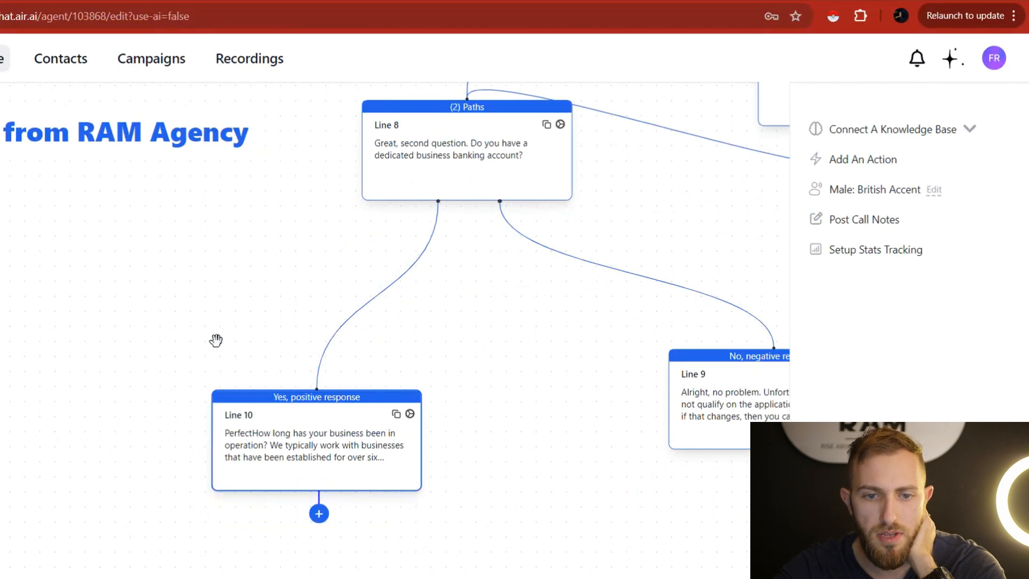
Add an exclamation mark after 'Perfect' in Line 10's text.
left_click(267, 442)
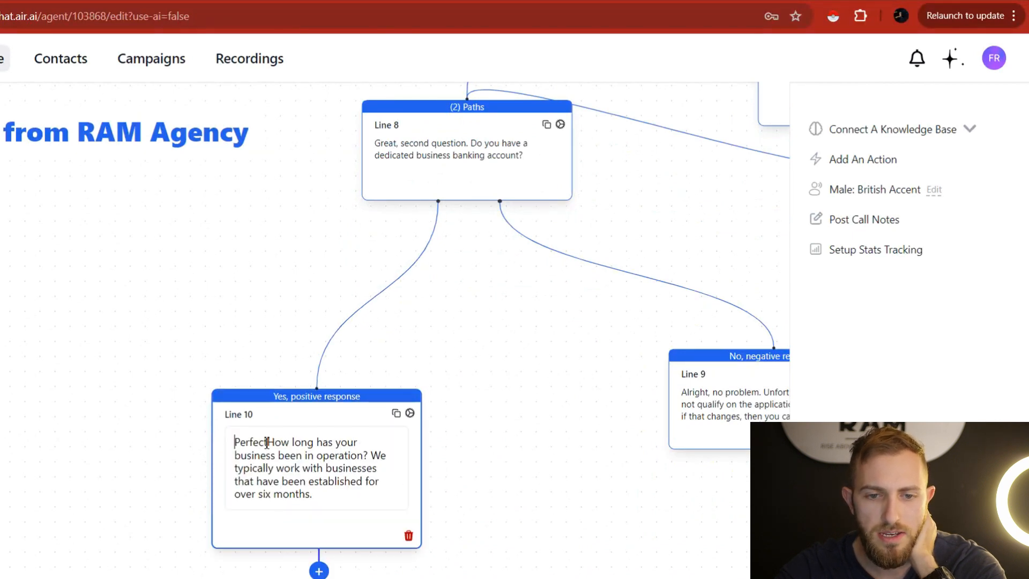
key("ctrl+a")
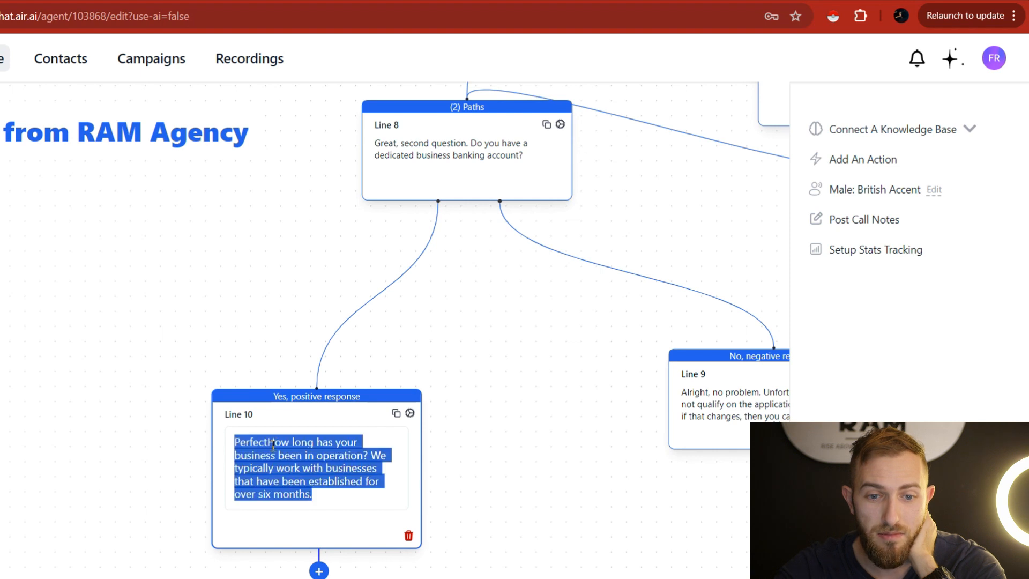
left_click(273, 445)
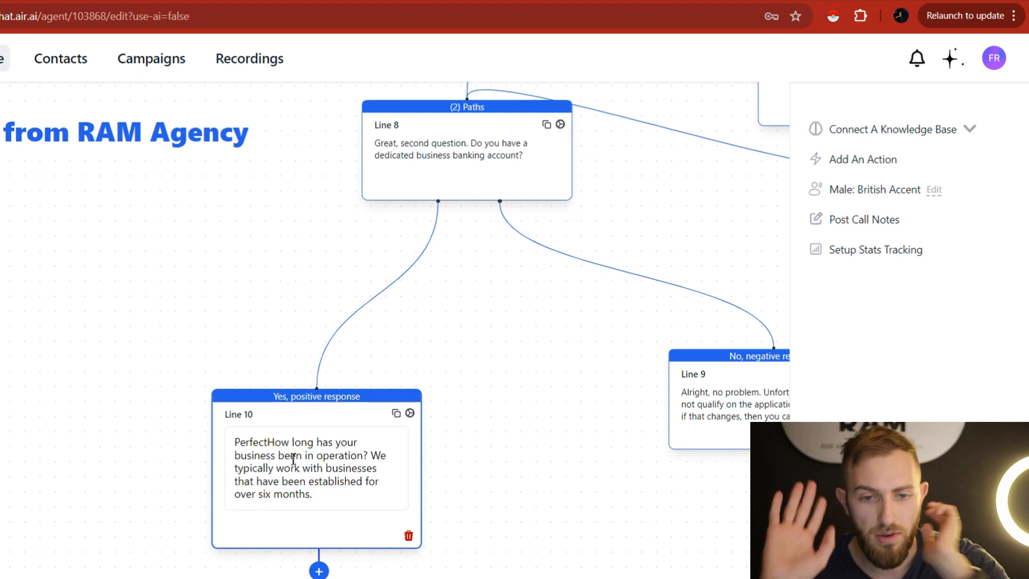
type("!")
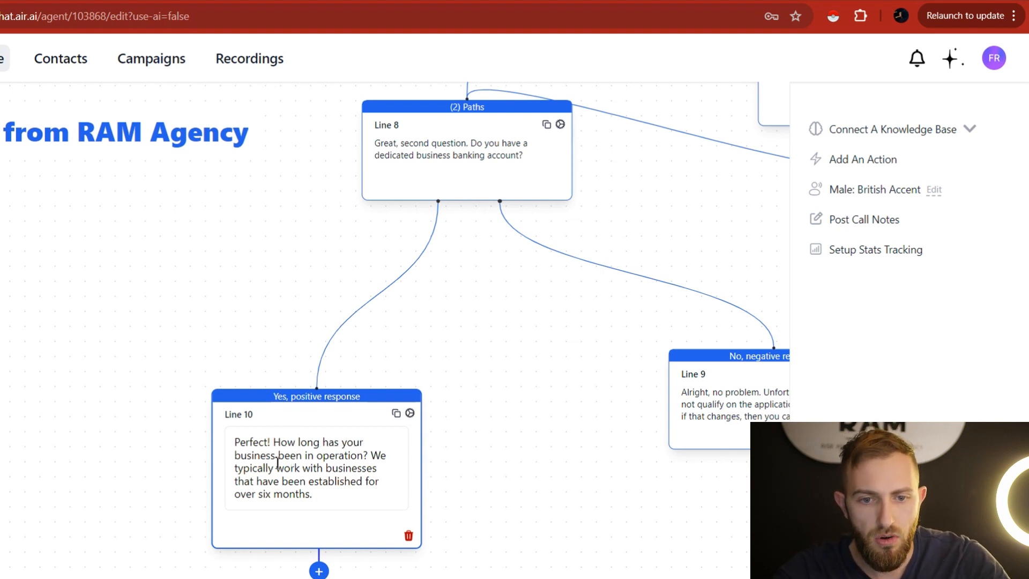
left_click_drag(461, 470, 454, 370)
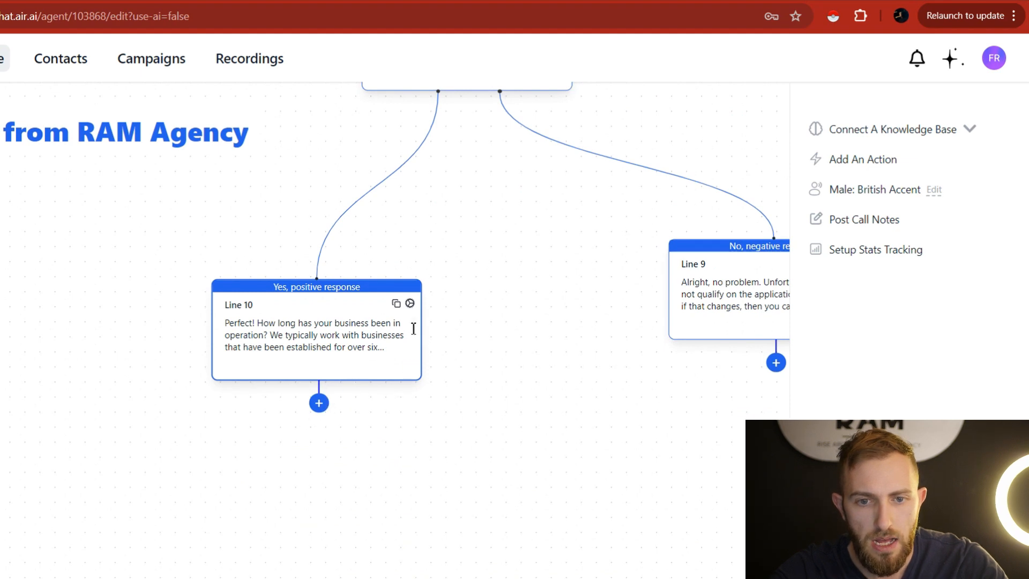
left_click(409, 303)
Give Line 10 outcomes 'More than 6 months' and 'Less than 6 months', adding Line 11 for the latter.
left_click(349, 413)
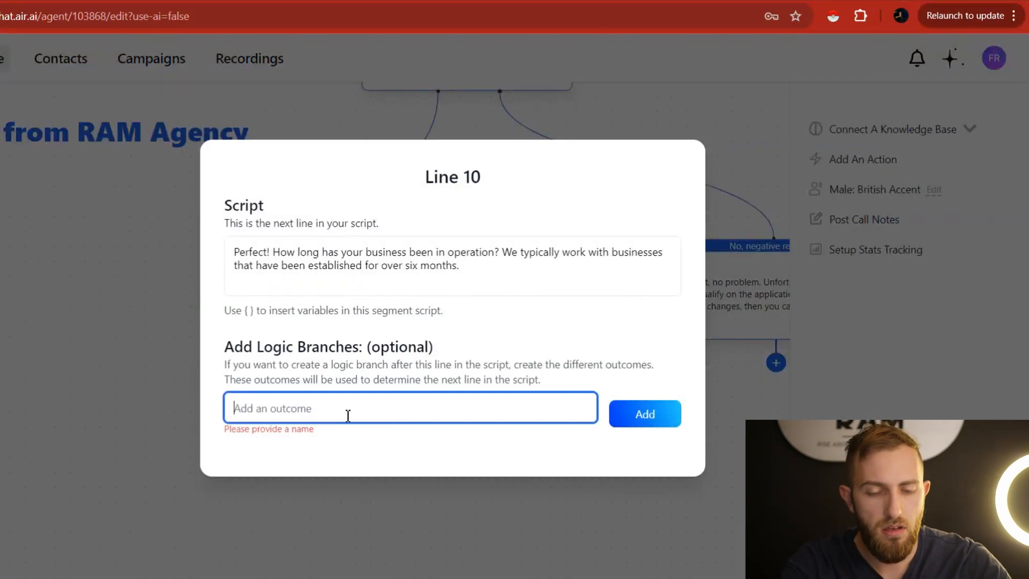
type("More than 6 months")
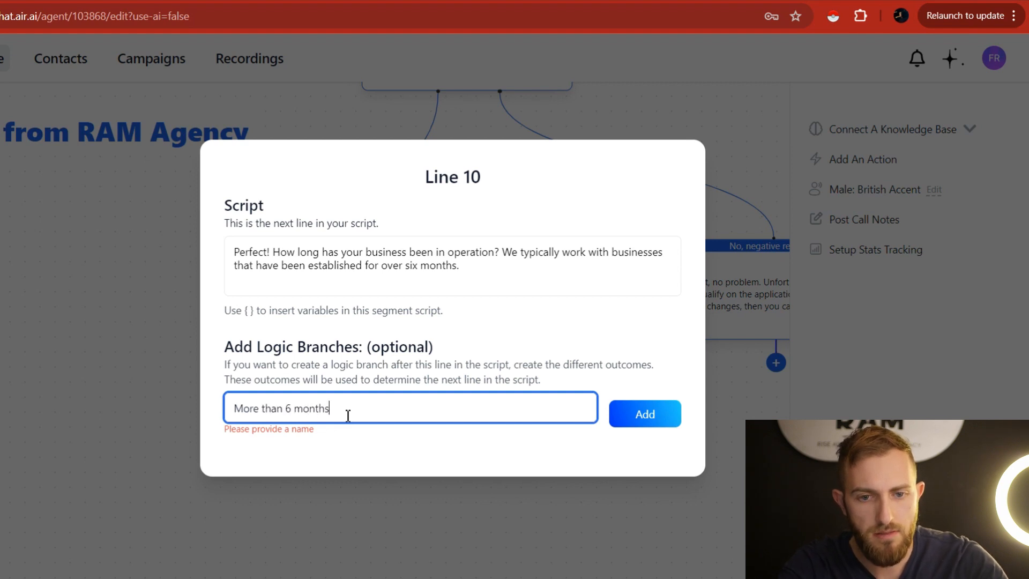
left_click(637, 414)
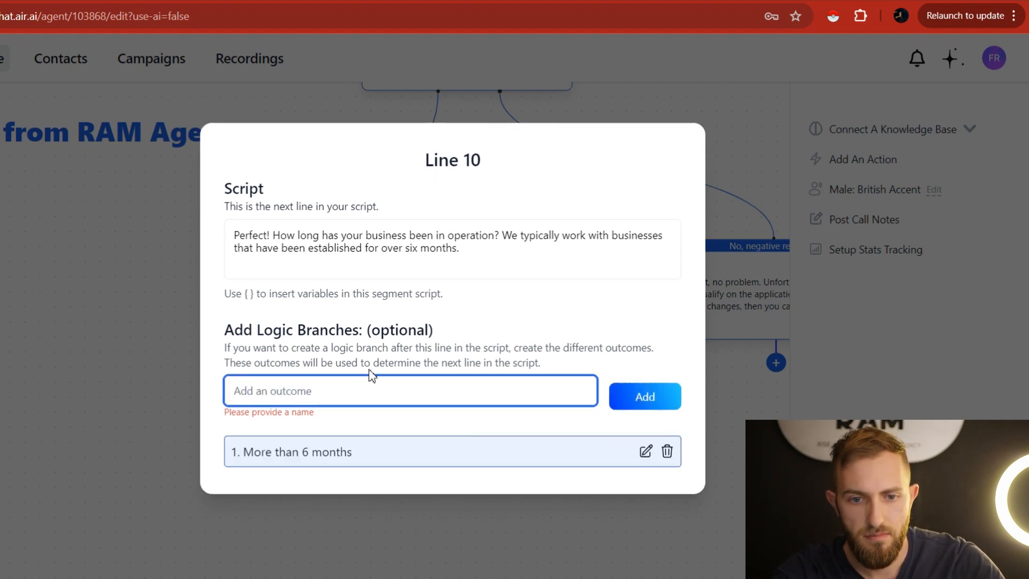
type("Less than 6 months")
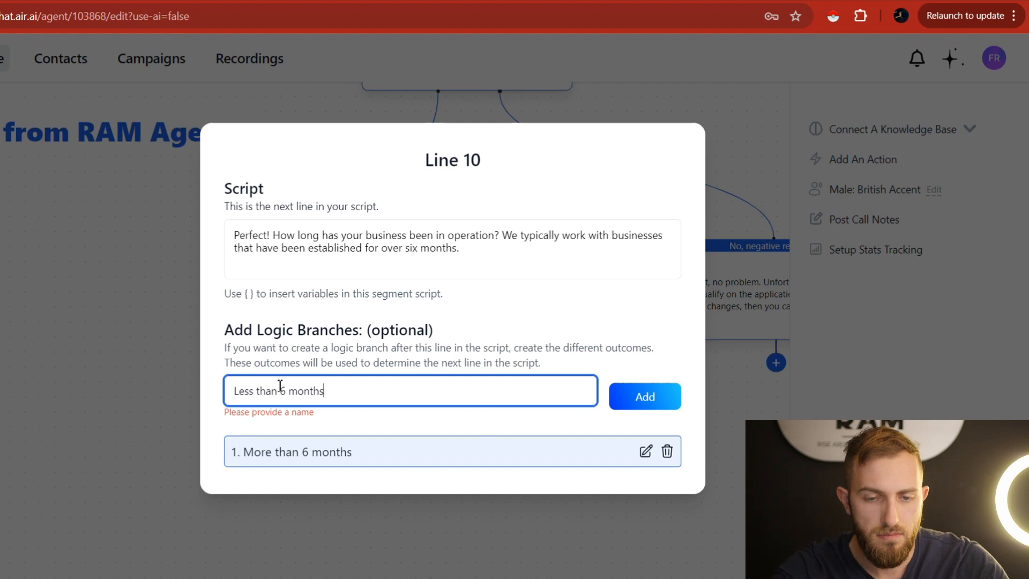
left_click(624, 406)
left_click(723, 421)
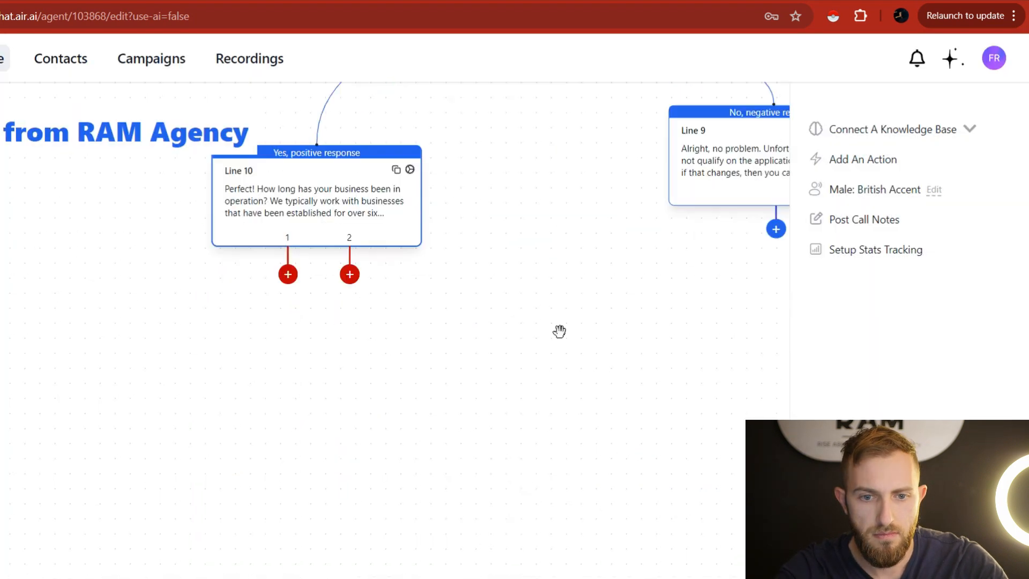
left_click_drag(349, 274, 638, 396)
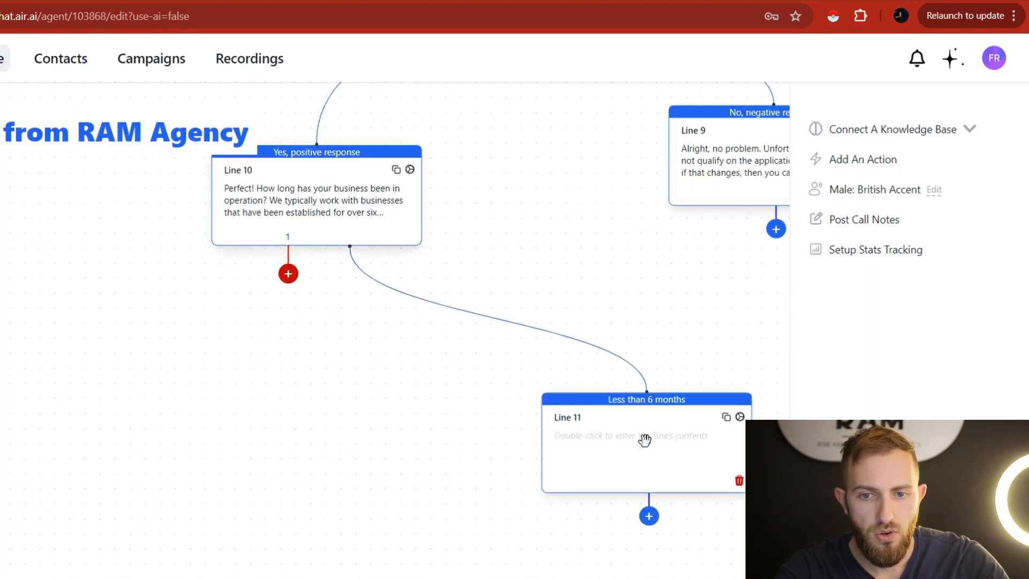
In the script's item 3 note, change 'business bank account' to 'business bank account statements'.
key("ctrl+Tab")
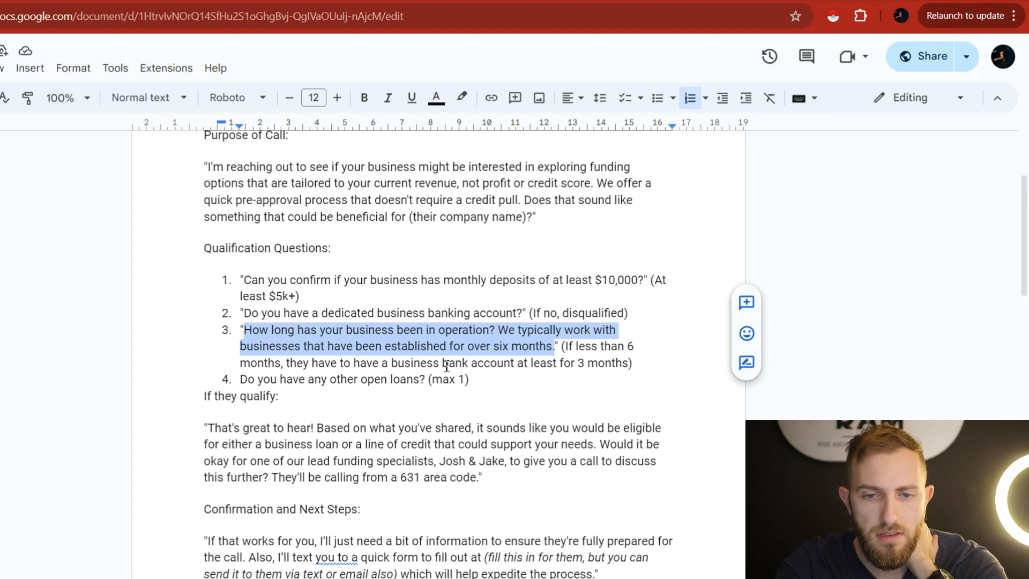
left_click(515, 366)
type("statem")
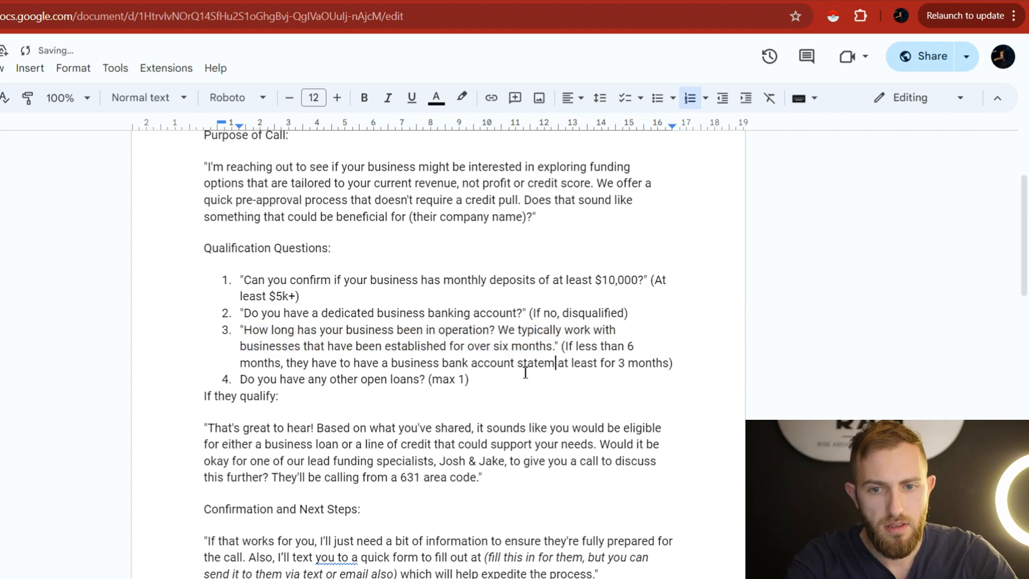
type("ents")
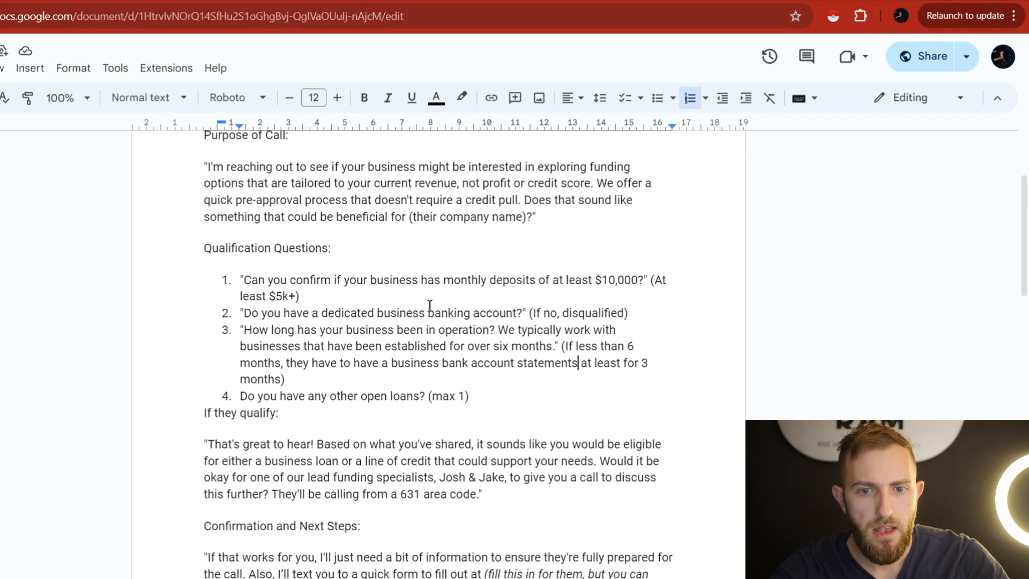
left_click_drag(566, 347, 285, 383)
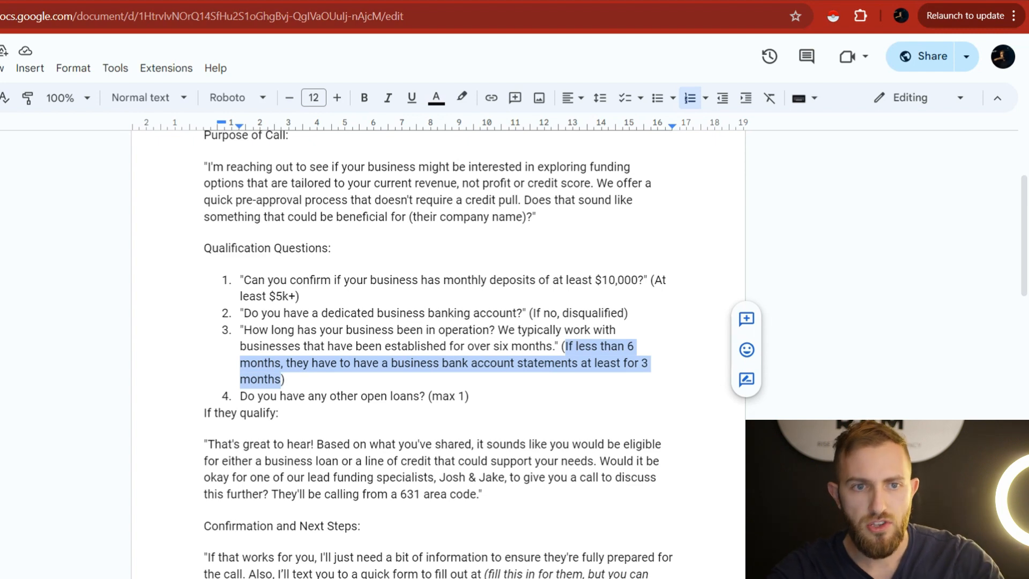
left_click(48, 1)
Write Line 11: 'Alright, do you at least have 3 months of bank statements from your business bank account available?'.
double_click(657, 449)
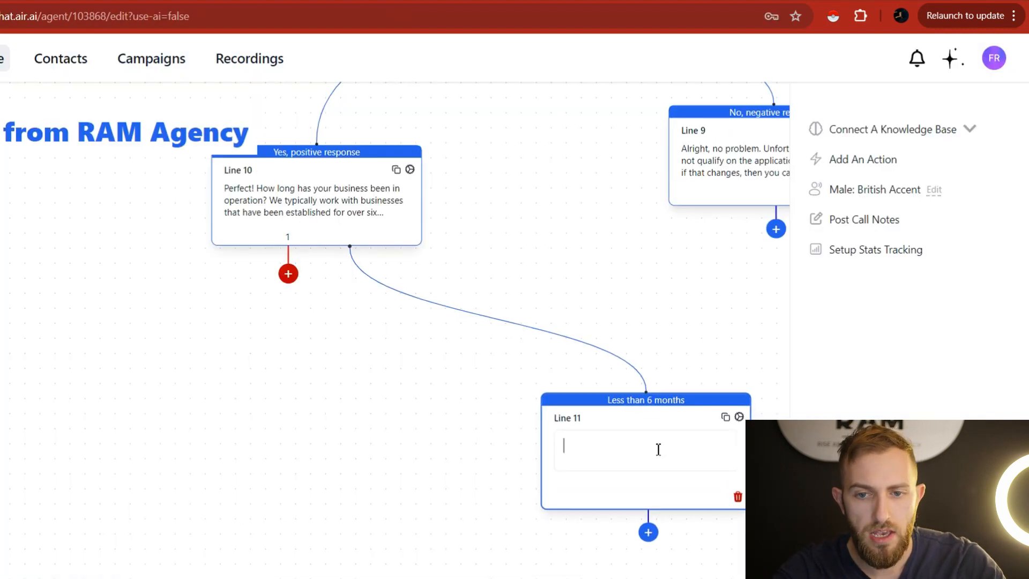
type("Alright, do you at least have 3 months of bank state")
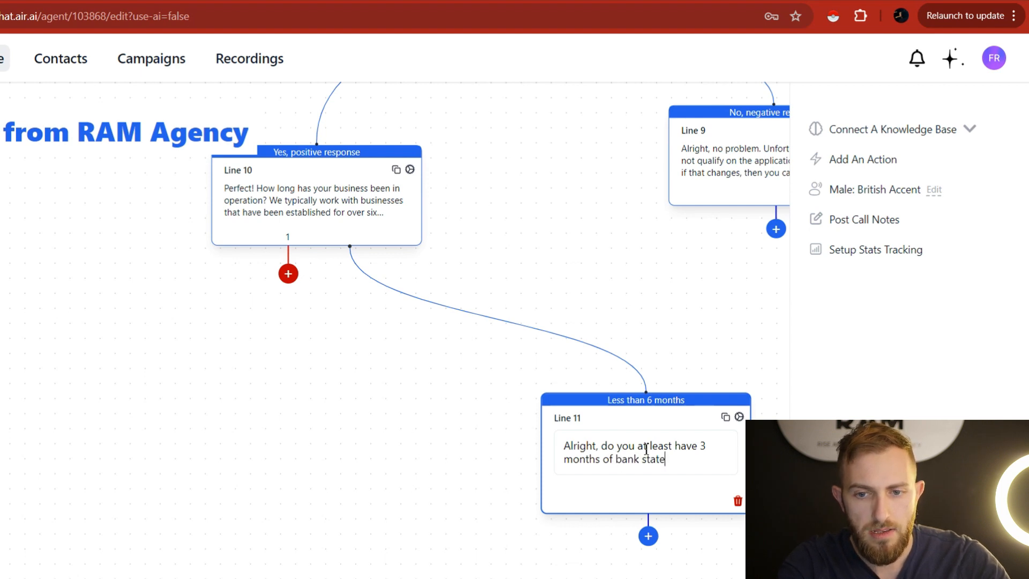
type("men")
key("BackSpace")
type("ents from your")
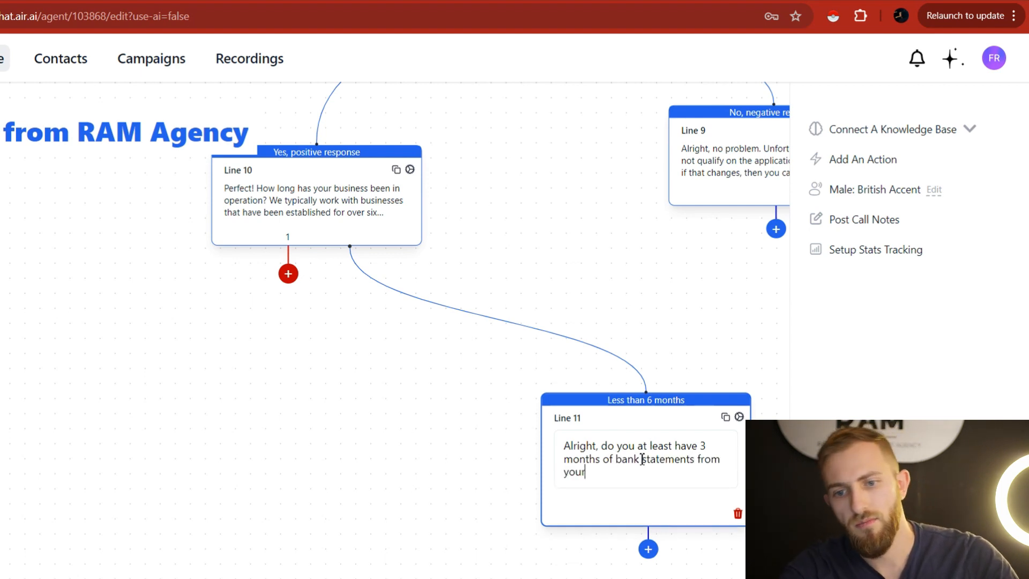
type(" business bank acc")
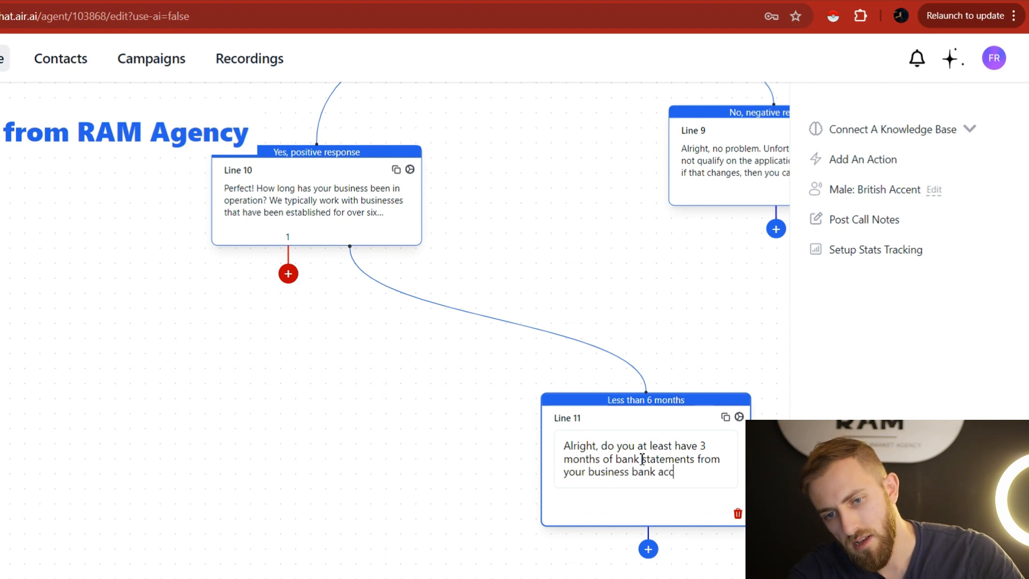
type("ount available?")
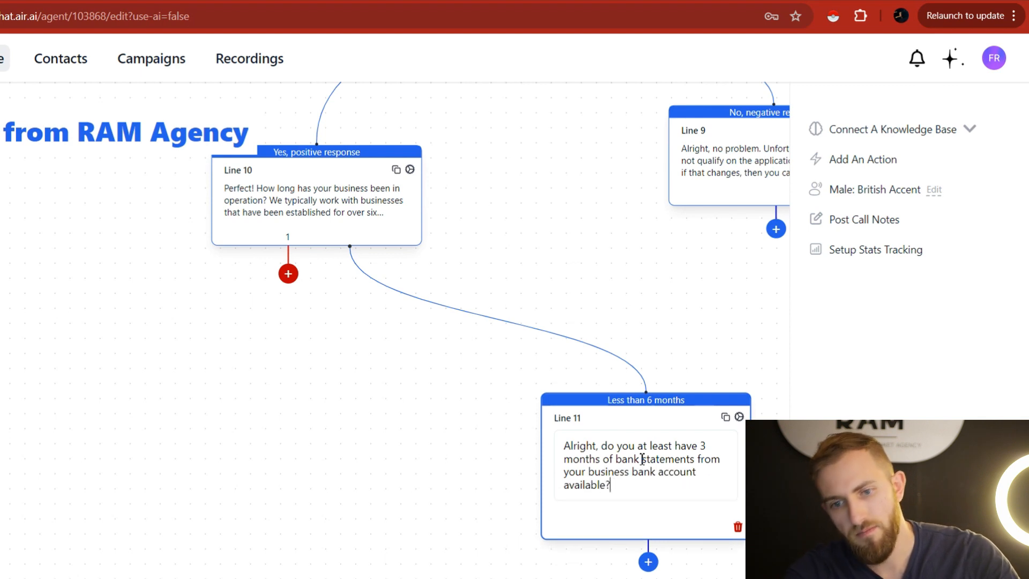
left_click_drag(698, 298, 659, 264)
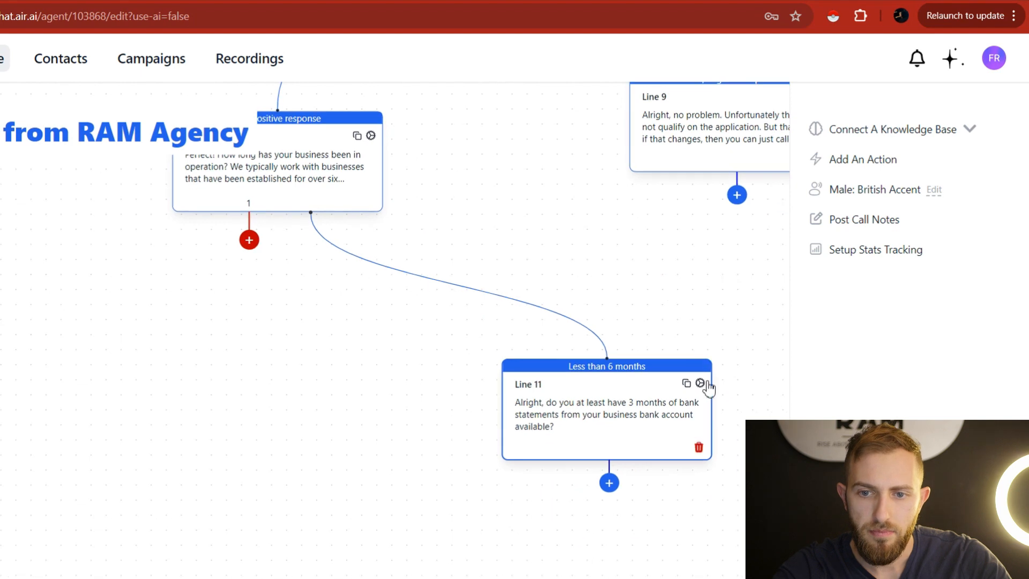
Give Line 11 the outcomes 'Yes, positive response' and 'No, negative response'.
left_click(699, 383)
left_click(378, 418)
type("Yes, positive response")
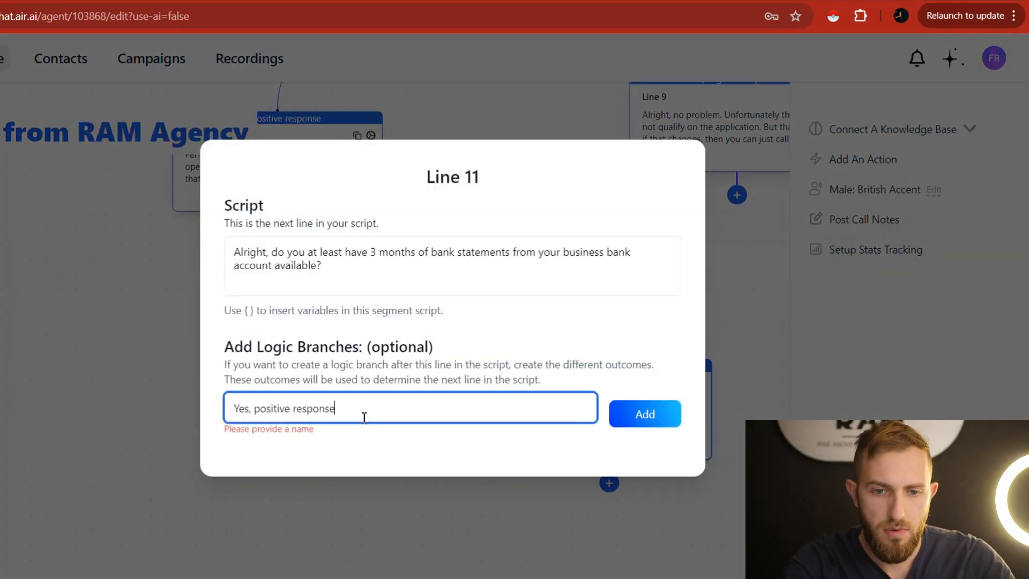
left_click(662, 424)
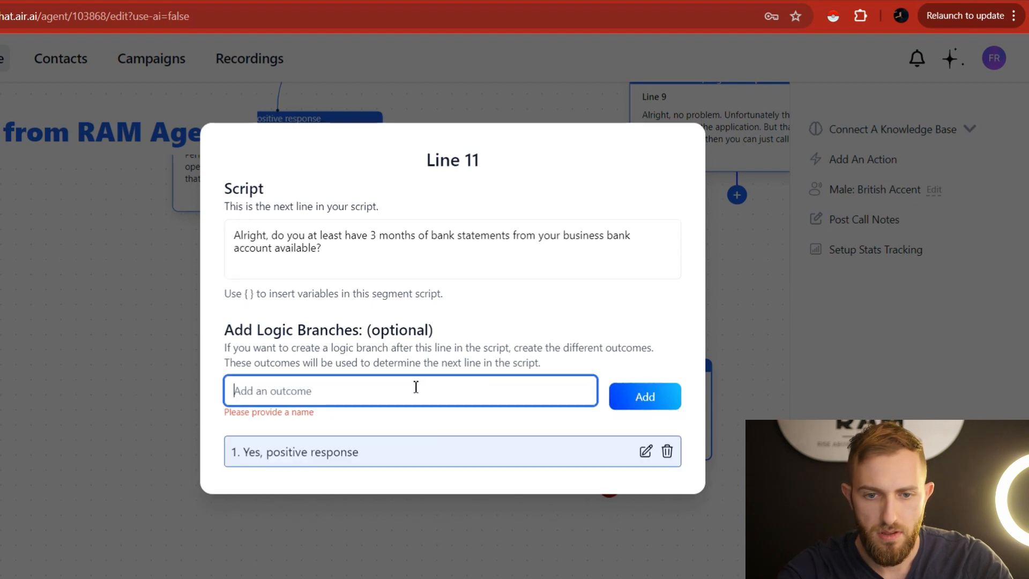
type("No, negative response")
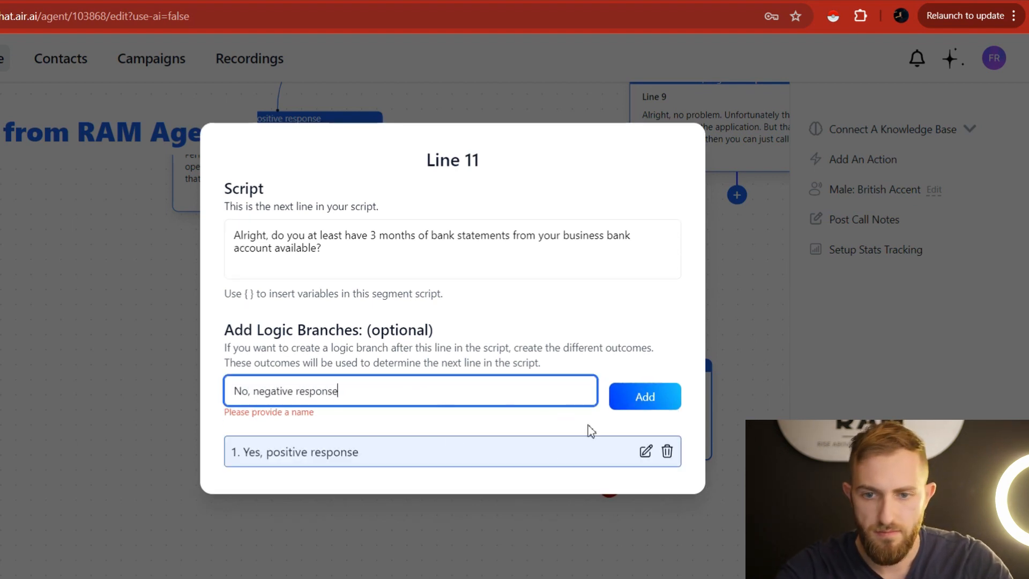
left_click(667, 399)
left_click(733, 379)
Add Line 12 on the no branch, reusing Line 9's decline message.
left_click_drag(714, 487, 581, 377)
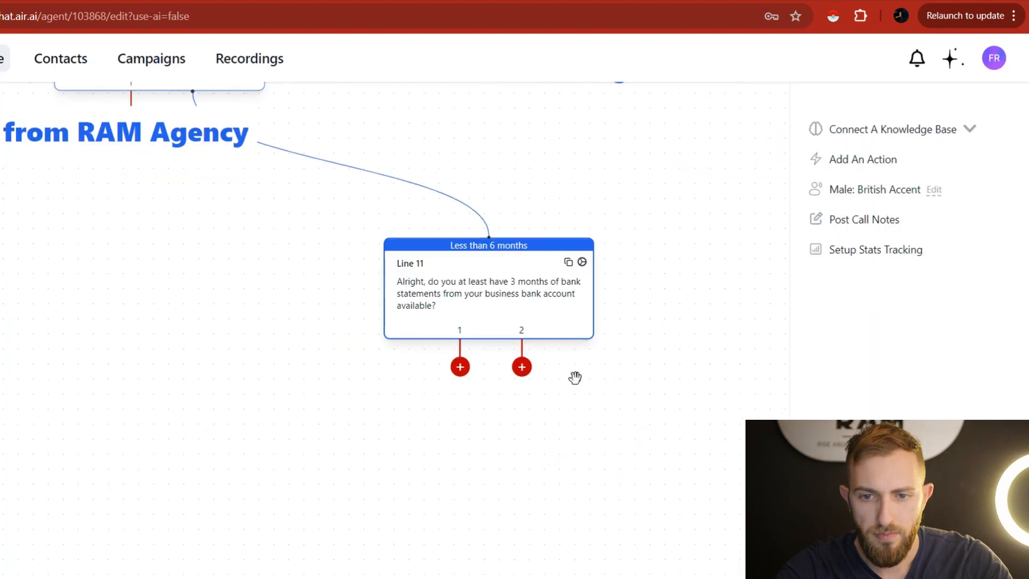
left_click(522, 368)
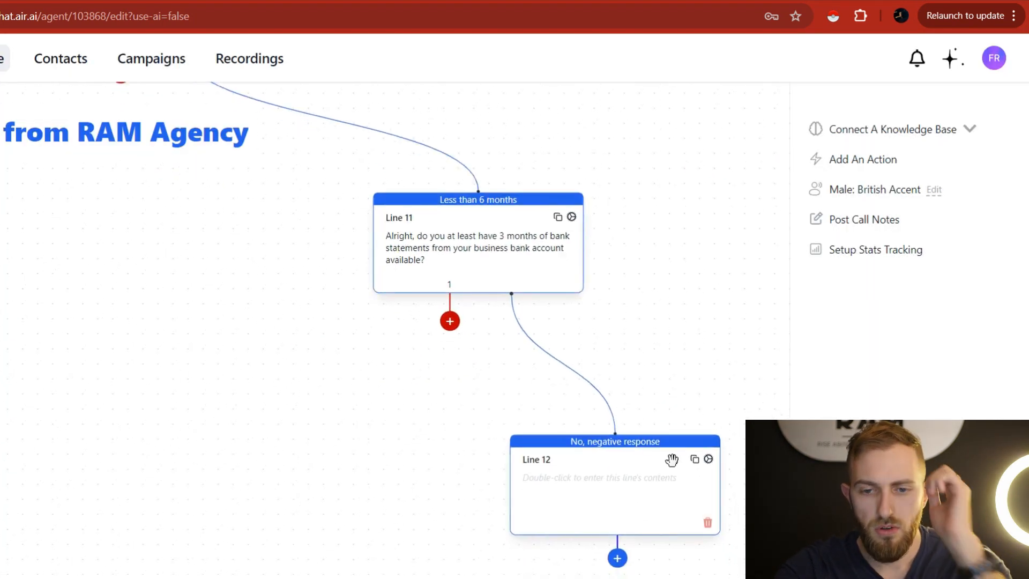
double_click(634, 487)
left_click_drag(740, 169, 629, 300)
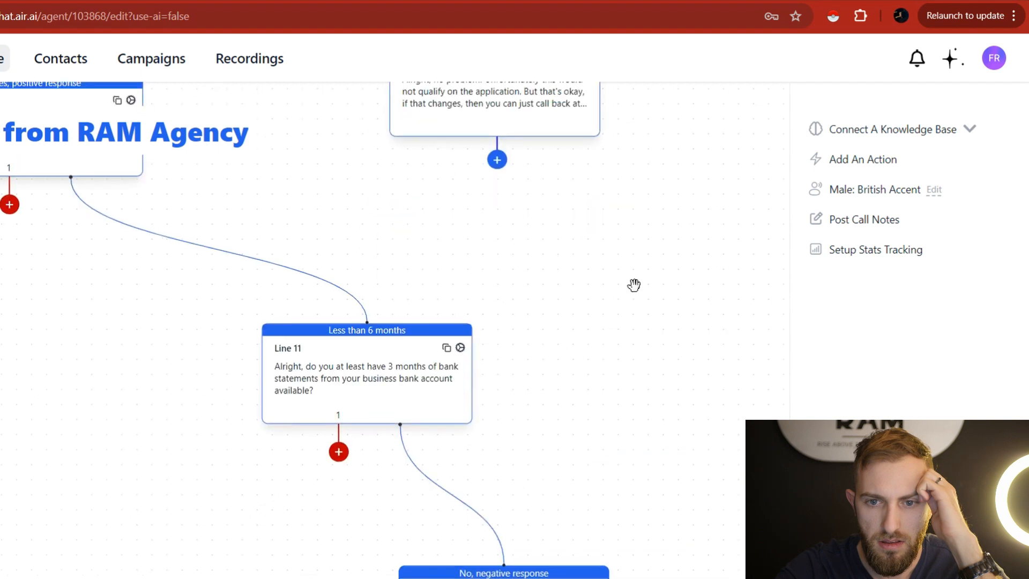
double_click(474, 174)
key("ctrl+a")
key("ctrl+c")
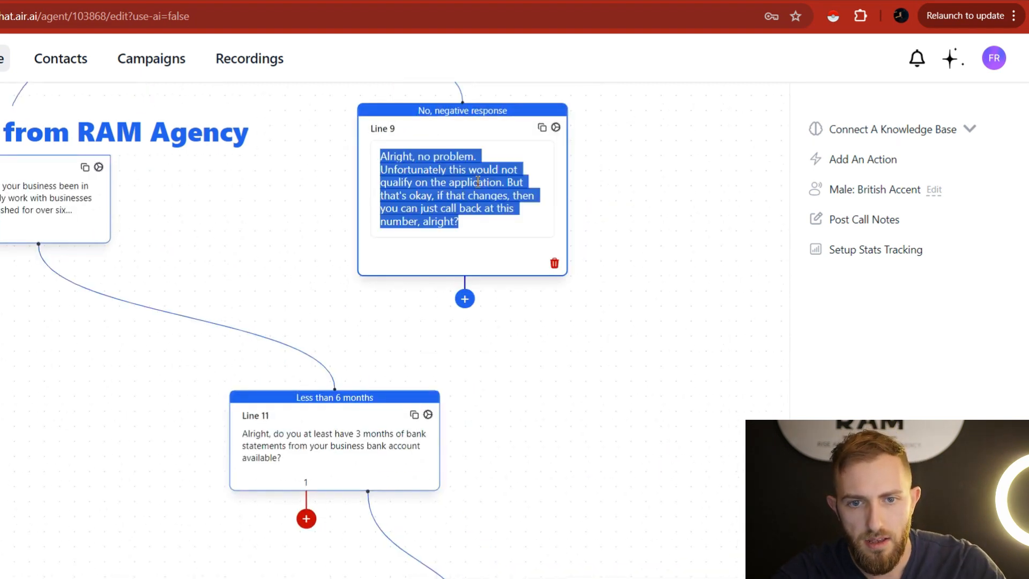
left_click_drag(555, 480, 741, 343)
double_click(525, 412)
key("ctrl+v")
left_click(647, 252)
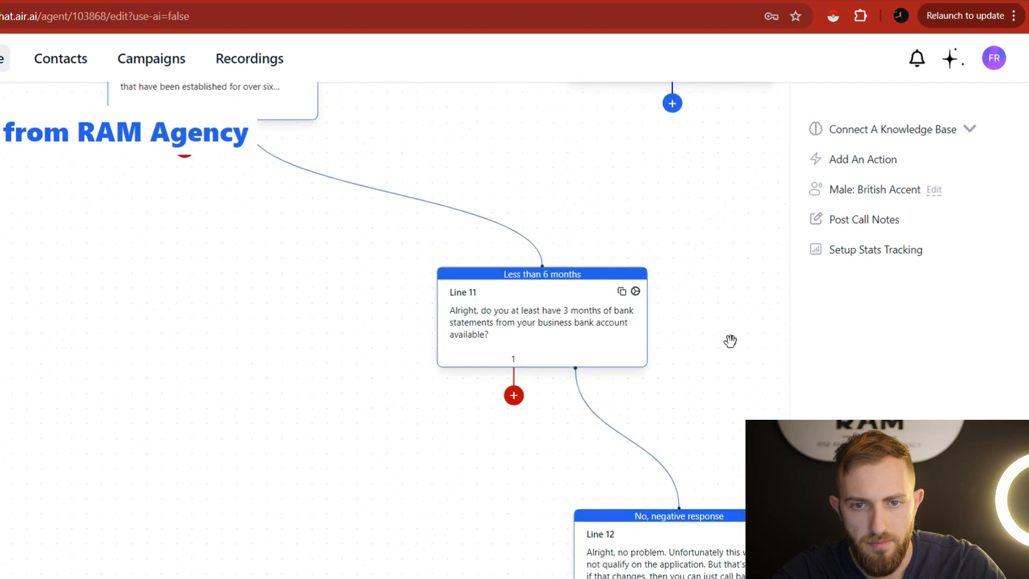
Add Line 13 on the yes branch replying 'Okay, that can work.'.
left_click_drag(512, 393, 320, 472)
double_click(297, 517)
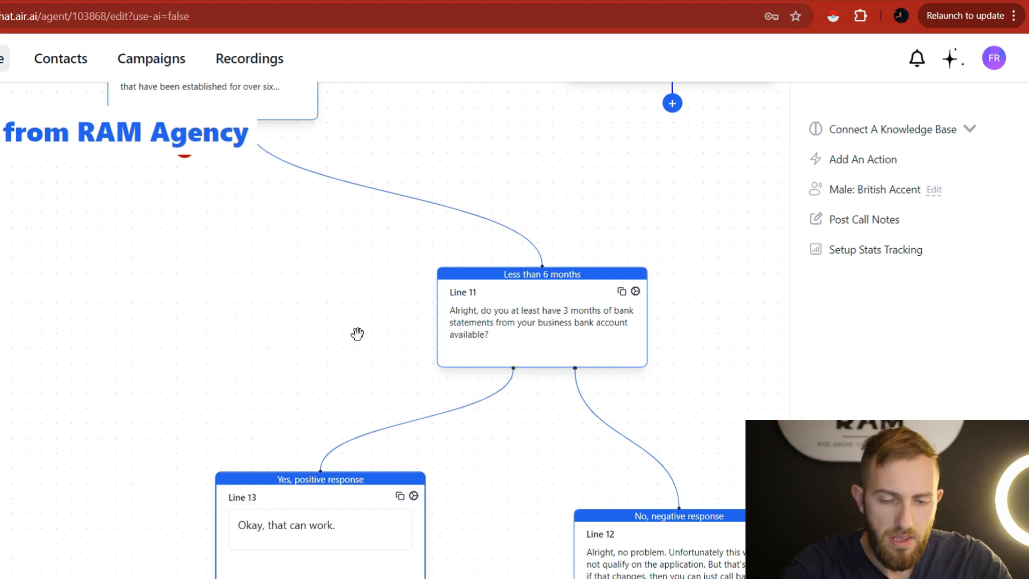
left_click_drag(356, 287, 517, 466)
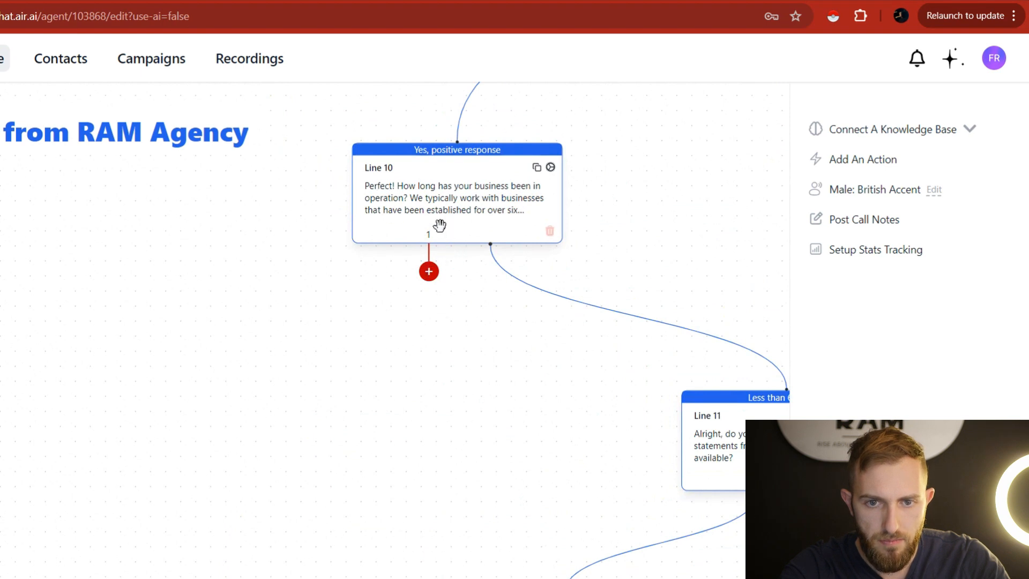
Prefix Line 10's text with 'Third question:'.
left_click(418, 197)
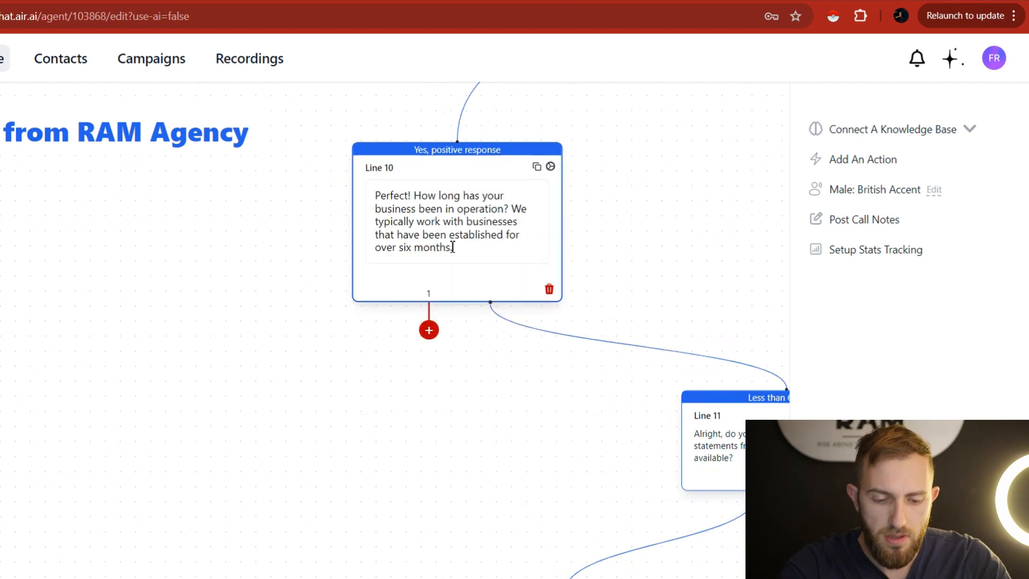
type("Third questi")
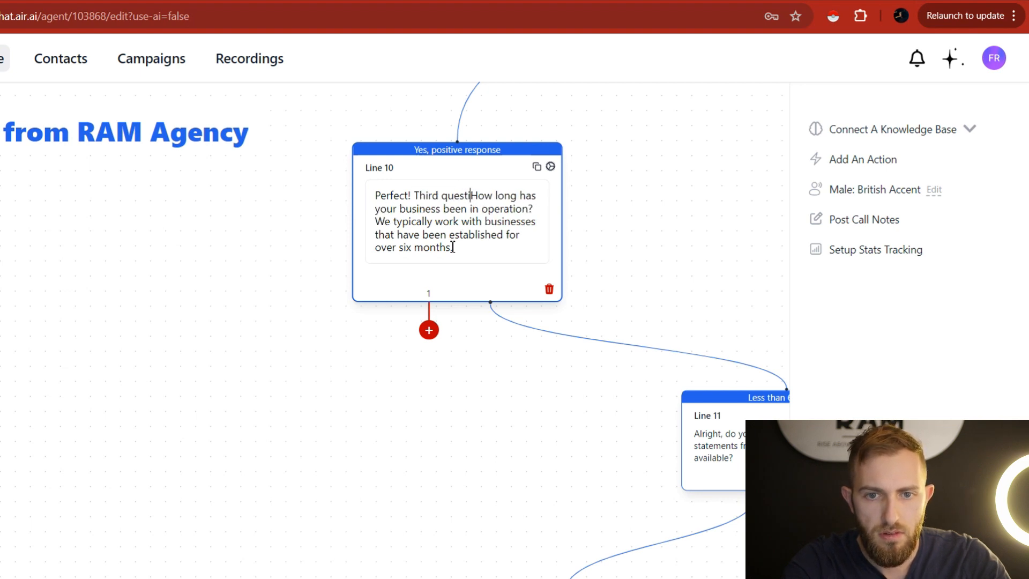
type("on:")
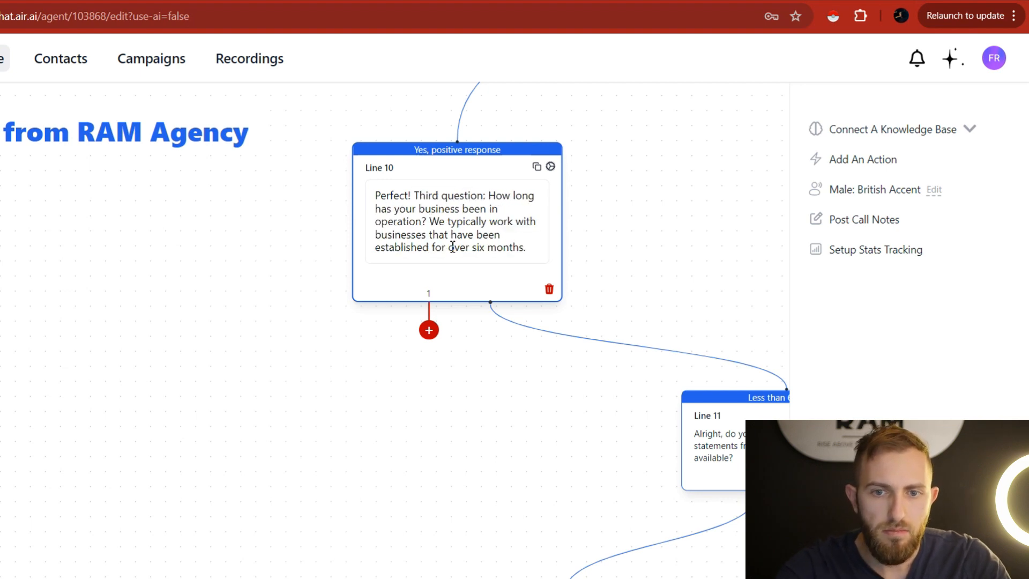
left_click_drag(359, 118, 295, 329)
left_click_drag(363, 243, 324, 351)
left_click_drag(290, 260, 483, 120)
left_click_drag(275, 452, 386, 159)
Add Line 14 on the More than 6 months branch, starting 'Awesome, and last question'.
left_click_drag(630, 157, 520, 443)
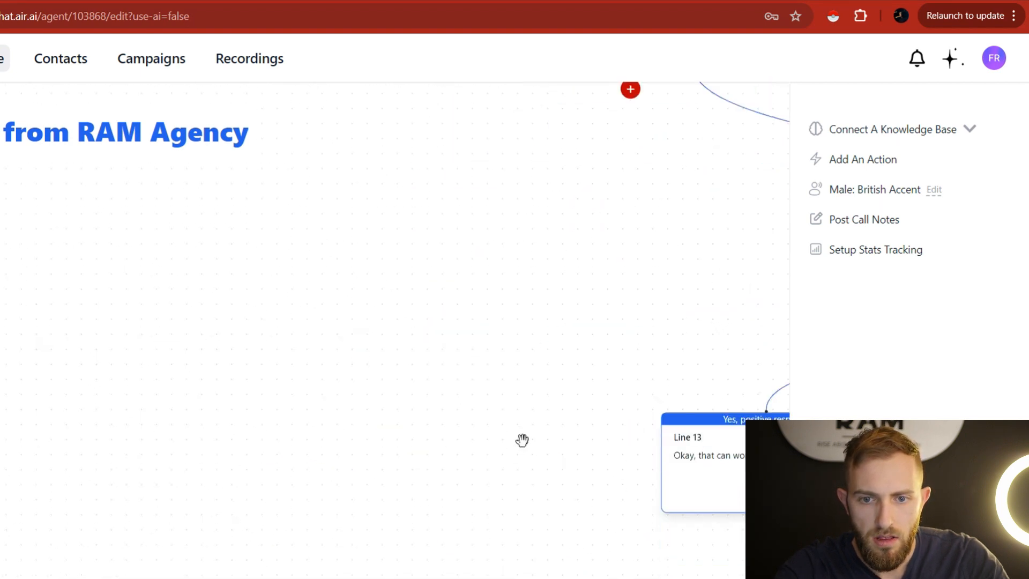
left_click(630, 90)
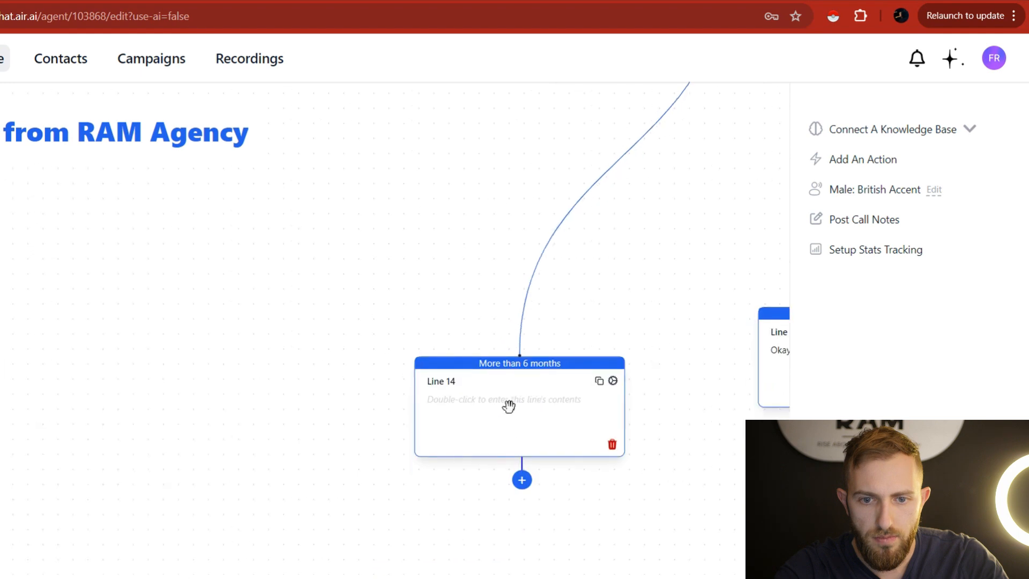
double_click(507, 400)
type("Aaw")
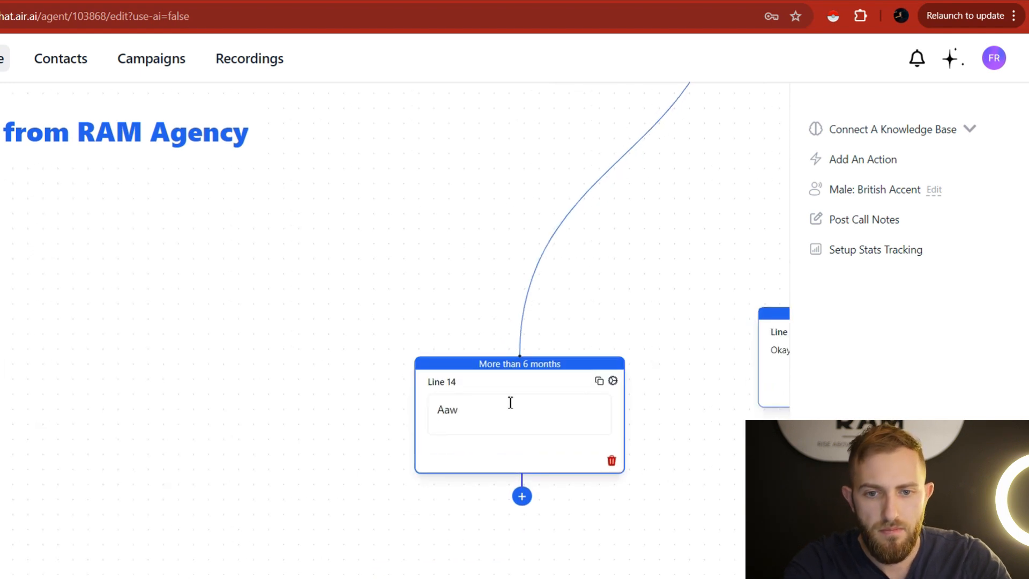
type("esome, an")
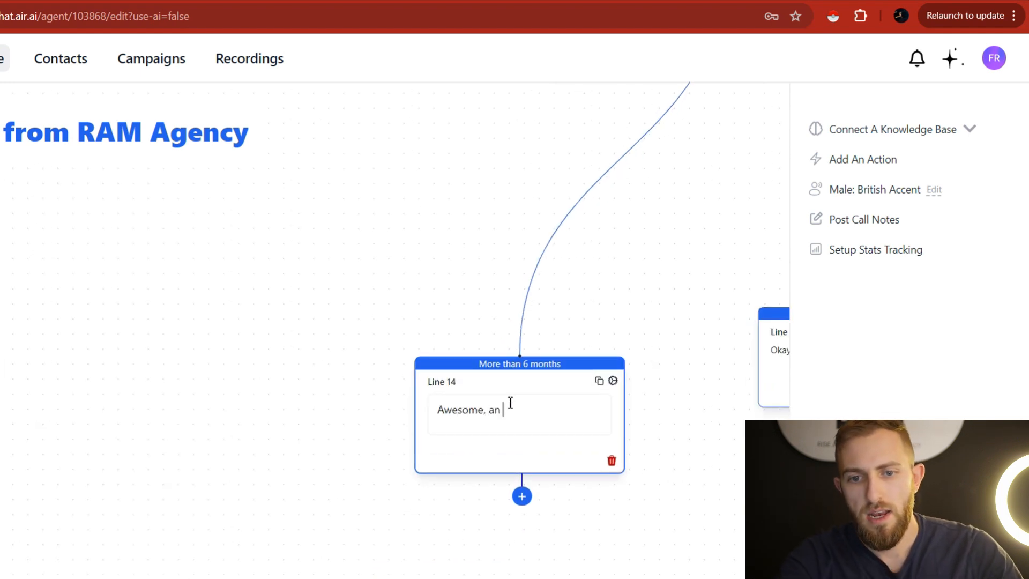
type("d last question,")
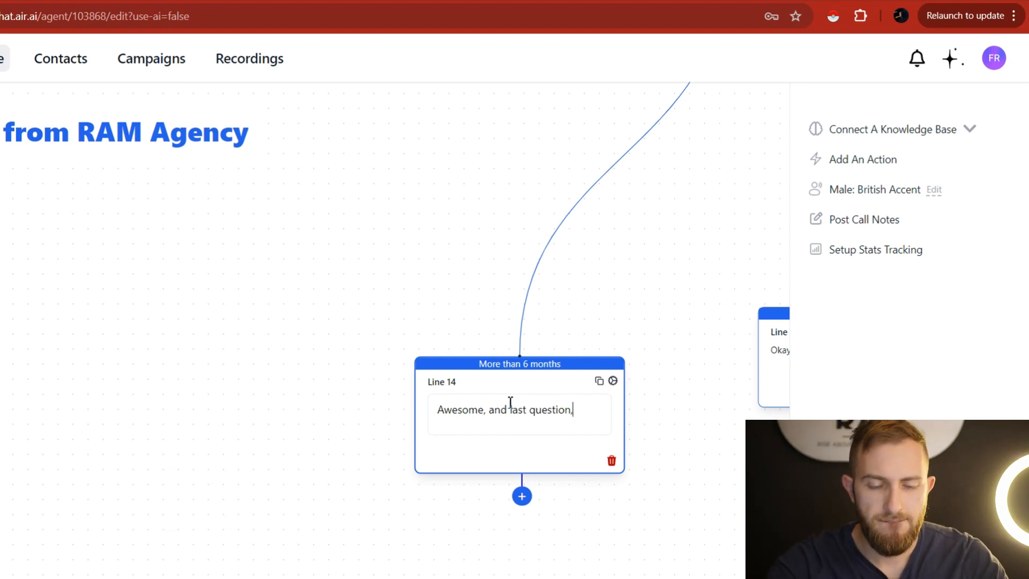
left_click(258, 1)
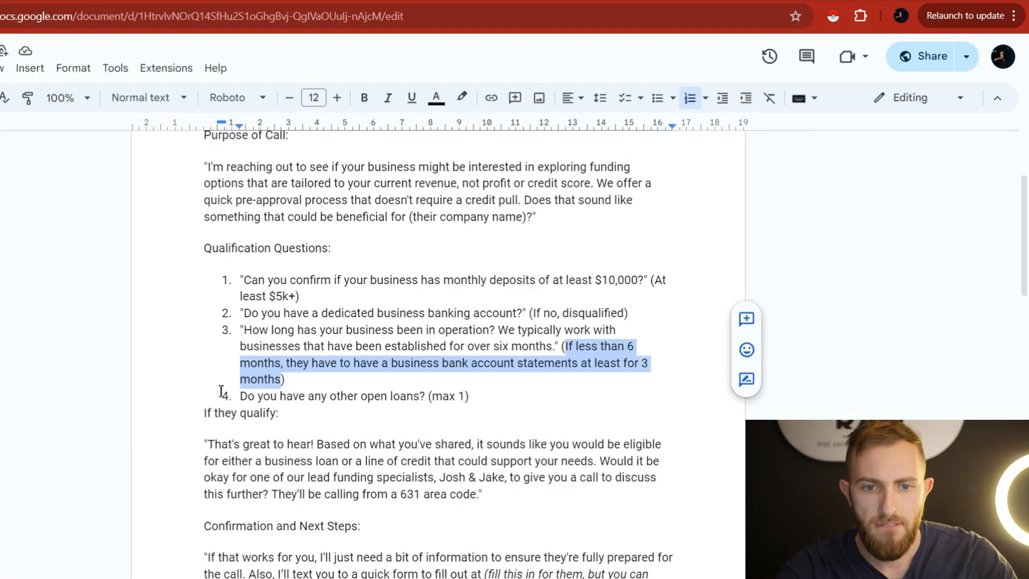
Select the fourth question, 'Do you have any other open loans? (max 1)', in the script.
left_click_drag(235, 397, 430, 399)
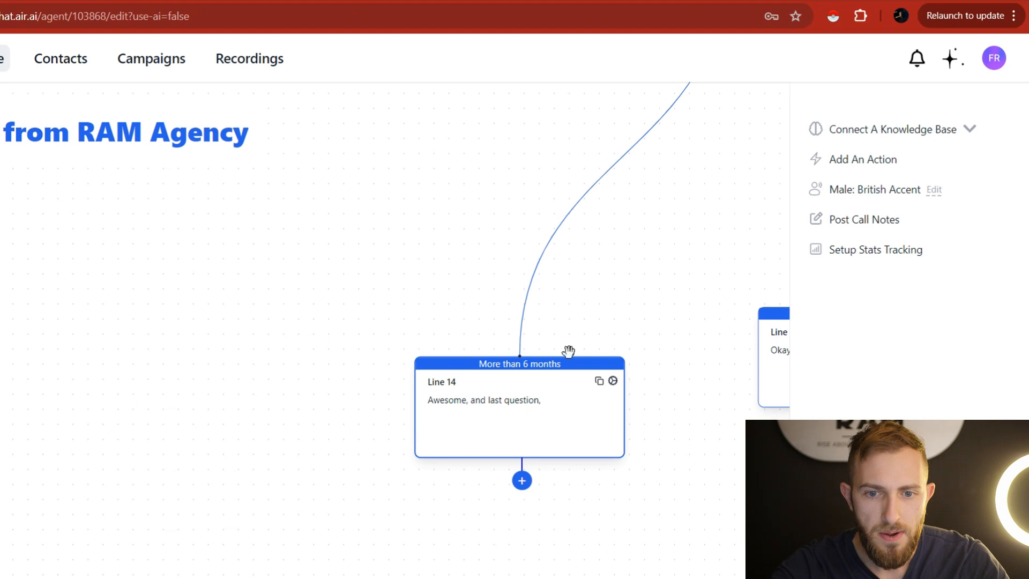
Make Line 14 ask 'Do you have any other open business loans?'.
left_click_drag(643, 328, 588, 265)
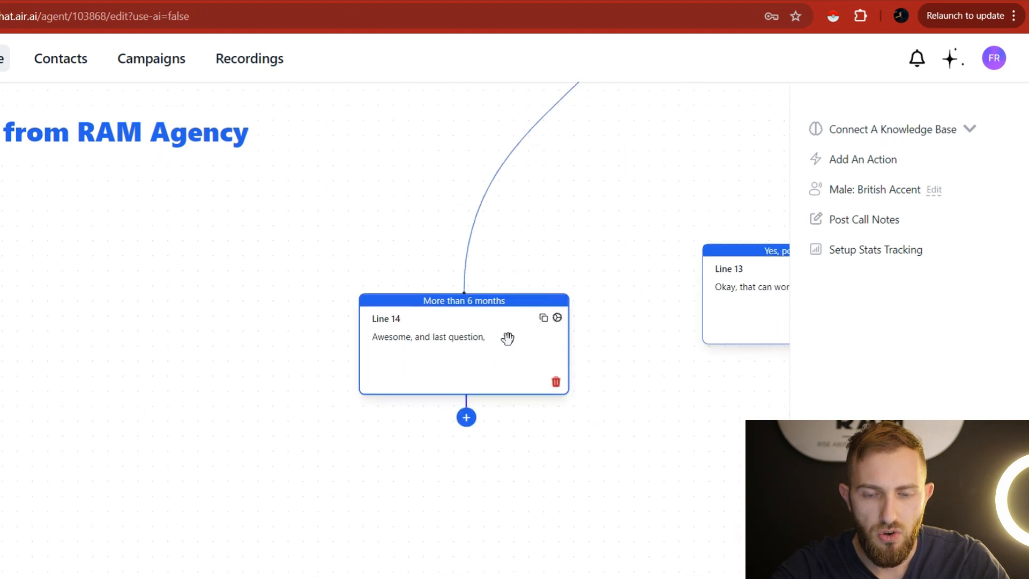
left_click(515, 344)
left_click(525, 361)
left_click_drag(521, 335, 521, 335)
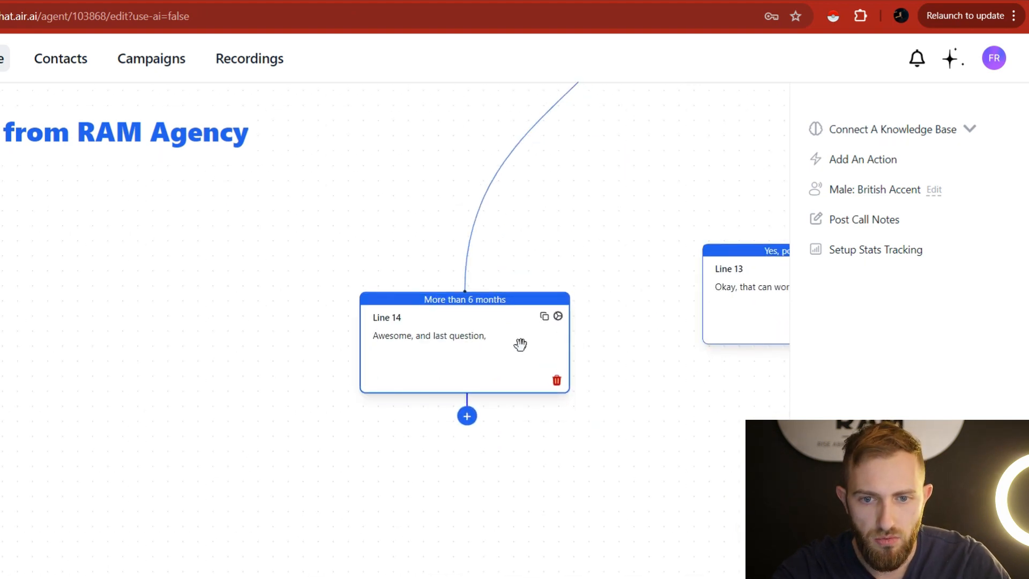
left_click(520, 345)
left_click(529, 352)
type("Do you have any other open loans?")
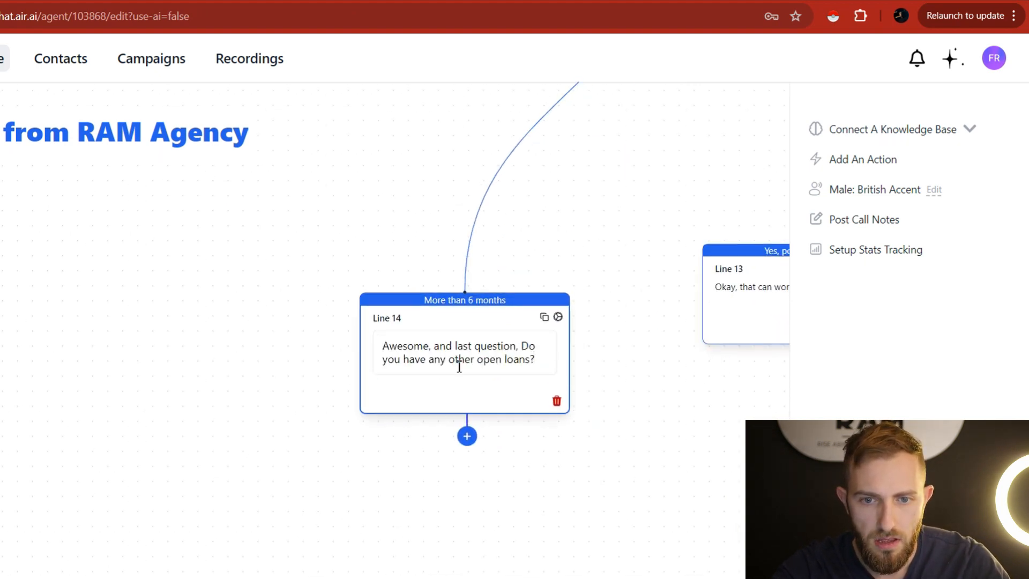
left_click(508, 369)
left_click(504, 364)
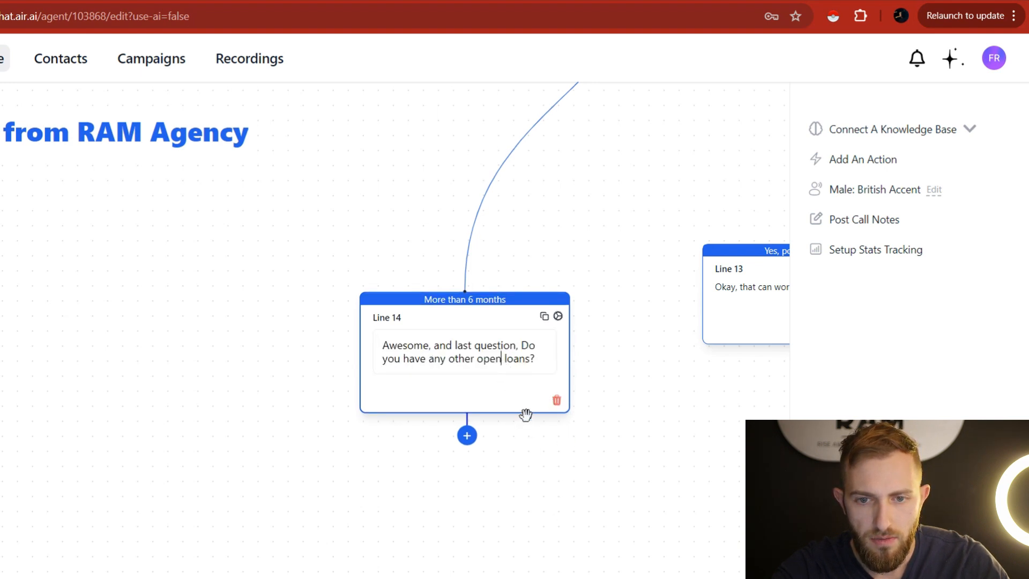
type("business")
Connect Line 13's output into Line 14 as well.
left_click_drag(601, 530, 484, 348)
left_click_drag(544, 309, 563, 442)
left_click_drag(713, 322, 372, 280)
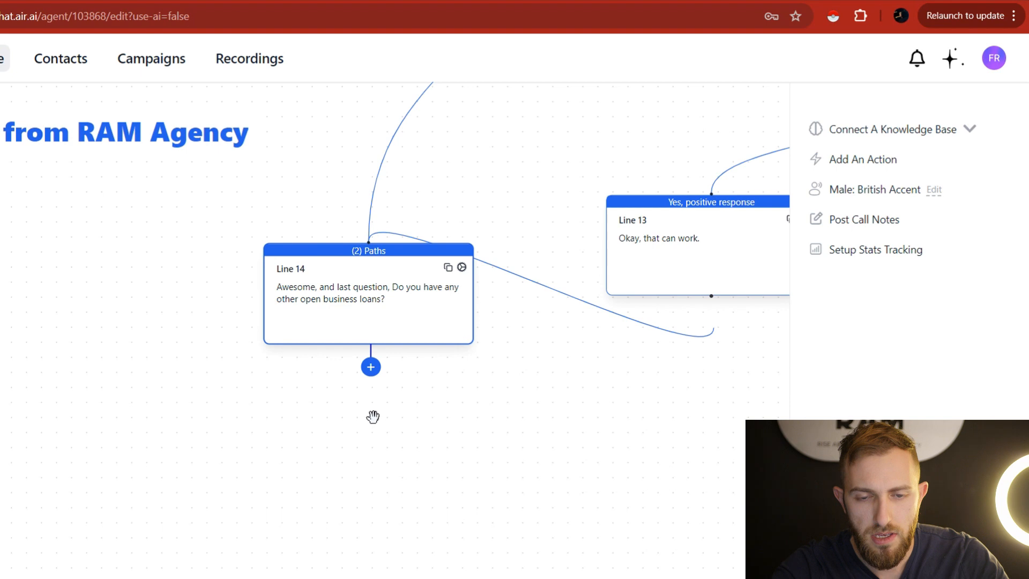
Add 'Yes, positive response' and 'No, negative response' outcomes to Line 14.
left_click(462, 267)
left_click(529, 409)
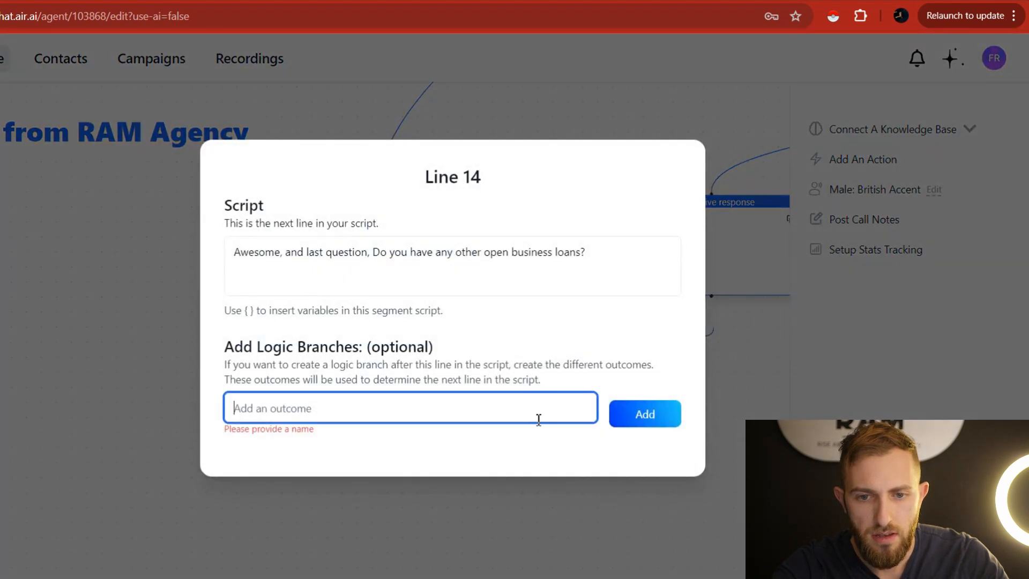
type("Y")
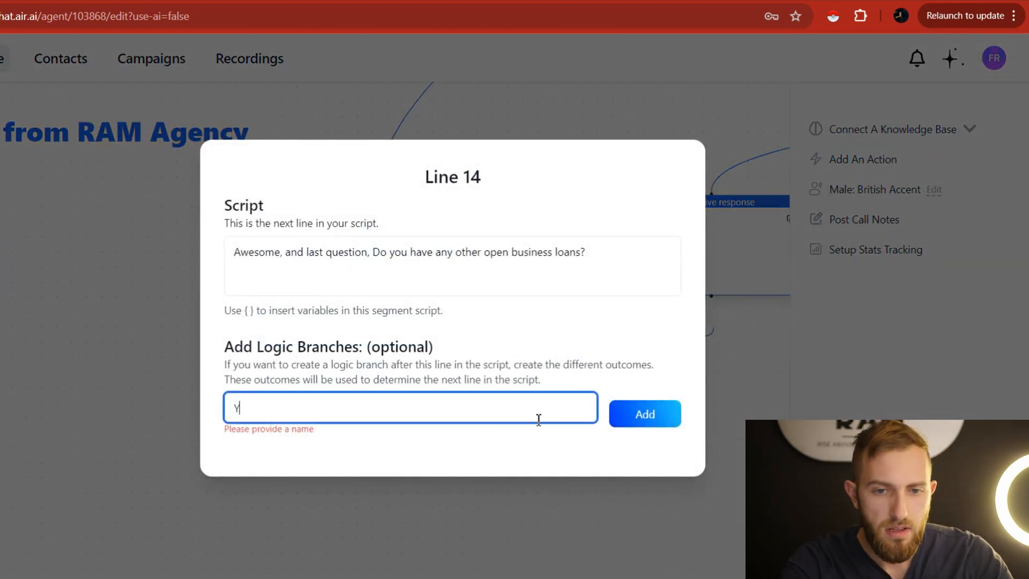
type("es, posit")
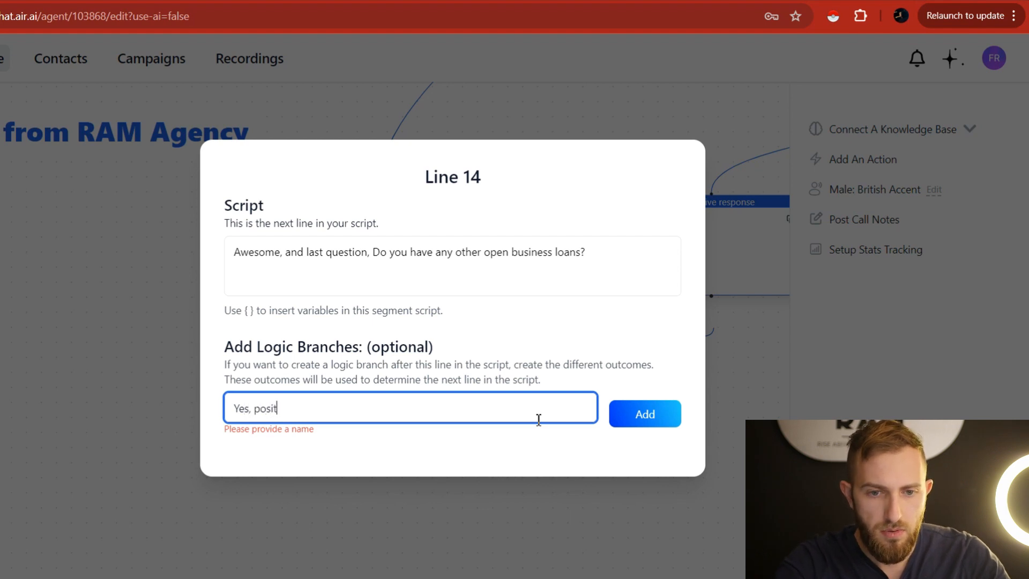
type("ive response")
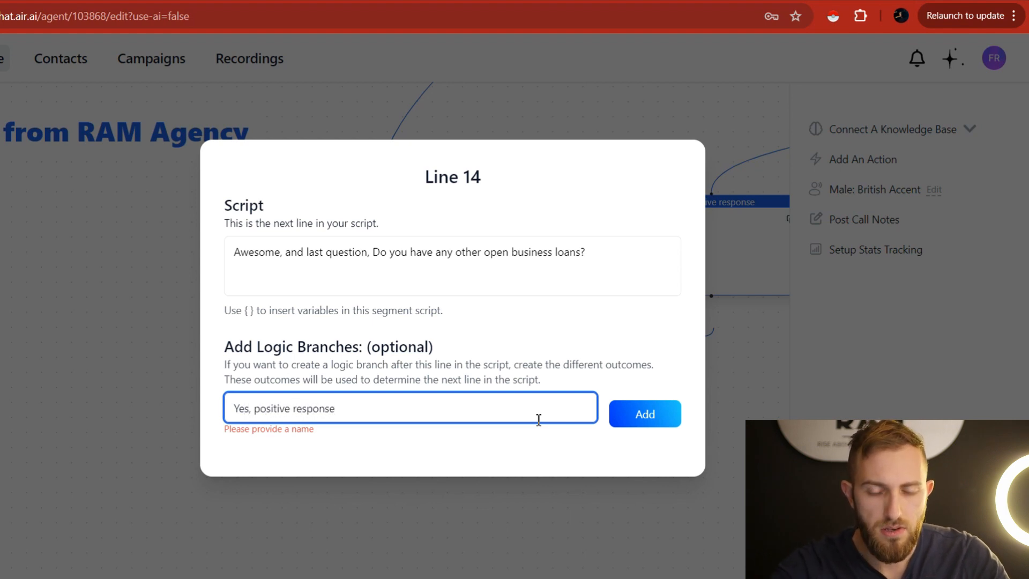
key("Return")
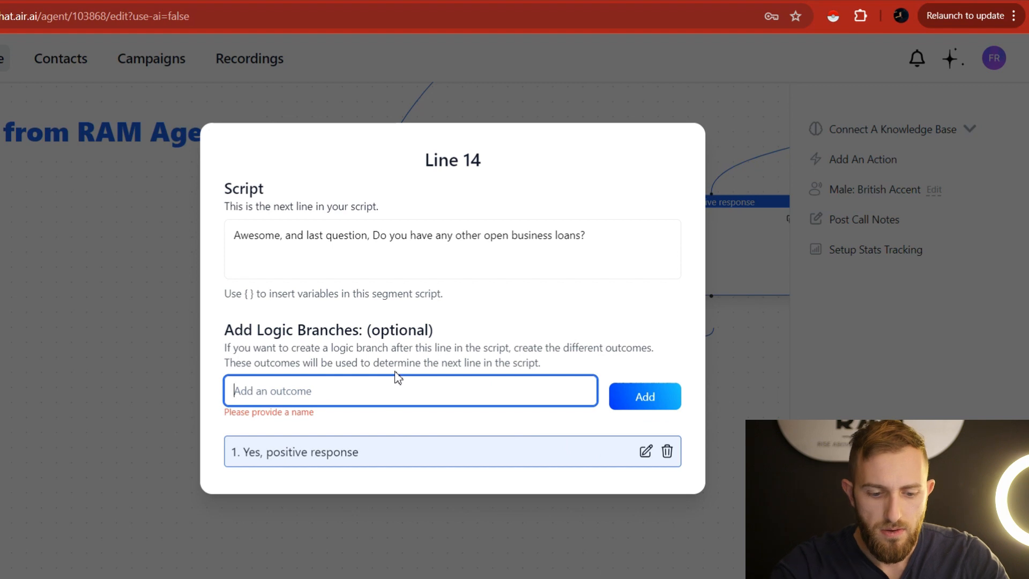
type("No, negative response")
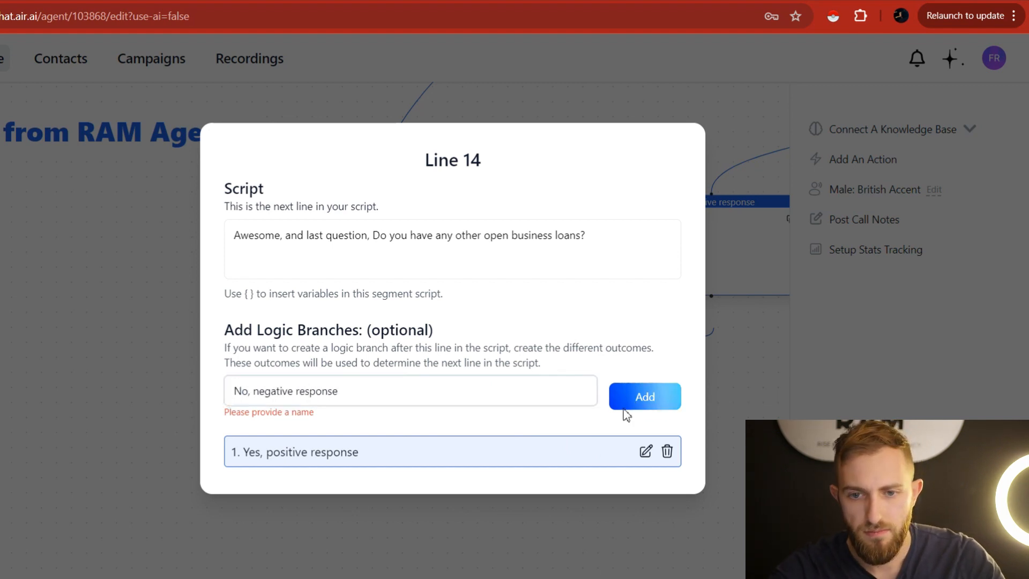
left_click(622, 402)
left_click(703, 433)
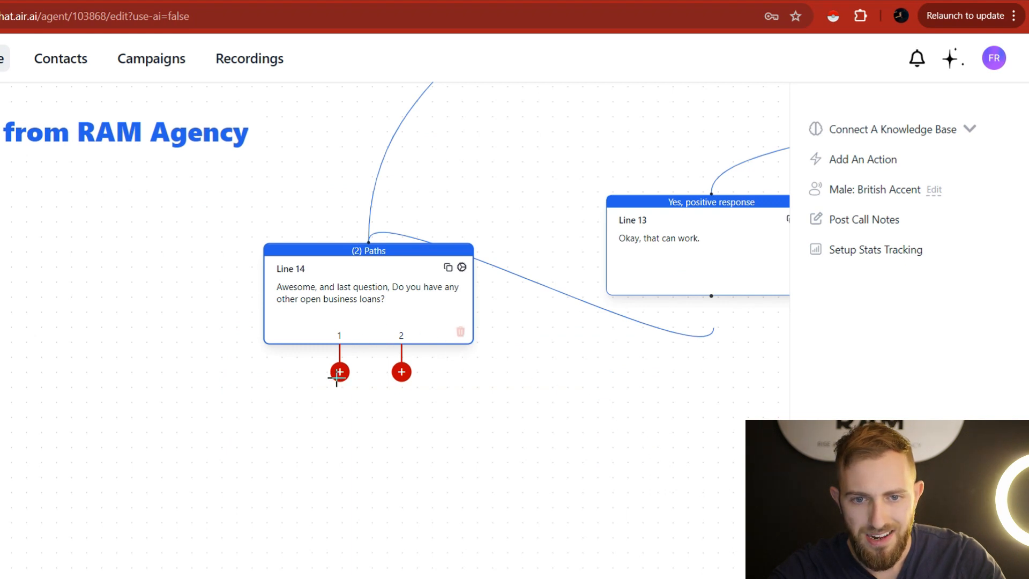
Create Line 15 on Line 14's yes branch asking 'Okay, do you have more than 1 loan open?'.
left_click_drag(341, 378, 730, 443)
left_click_drag(535, 493, 528, 493)
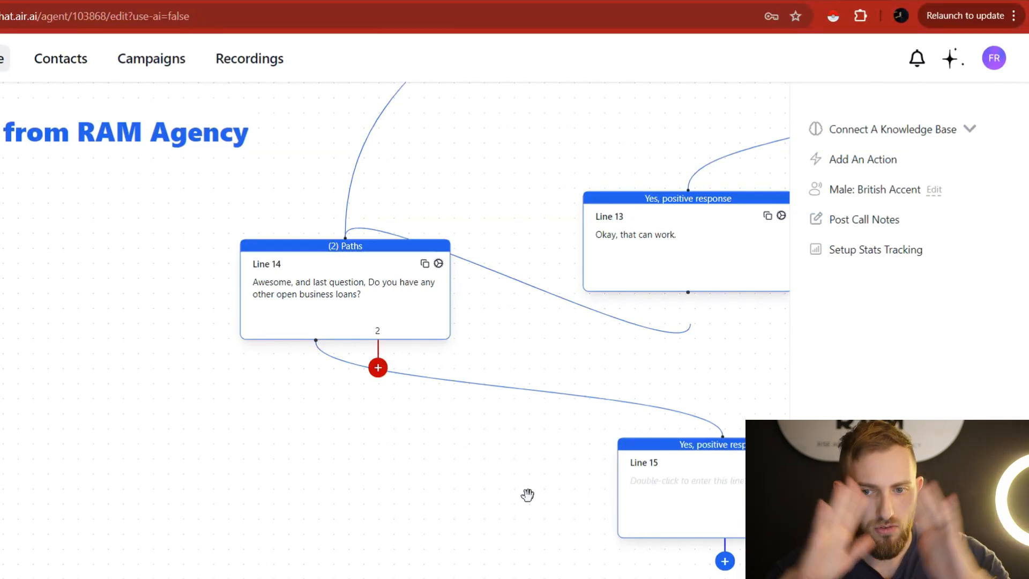
left_click_drag(429, 420, 141, 484)
left_click_drag(630, 396, 595, 368)
left_click_drag(502, 476, 471, 370)
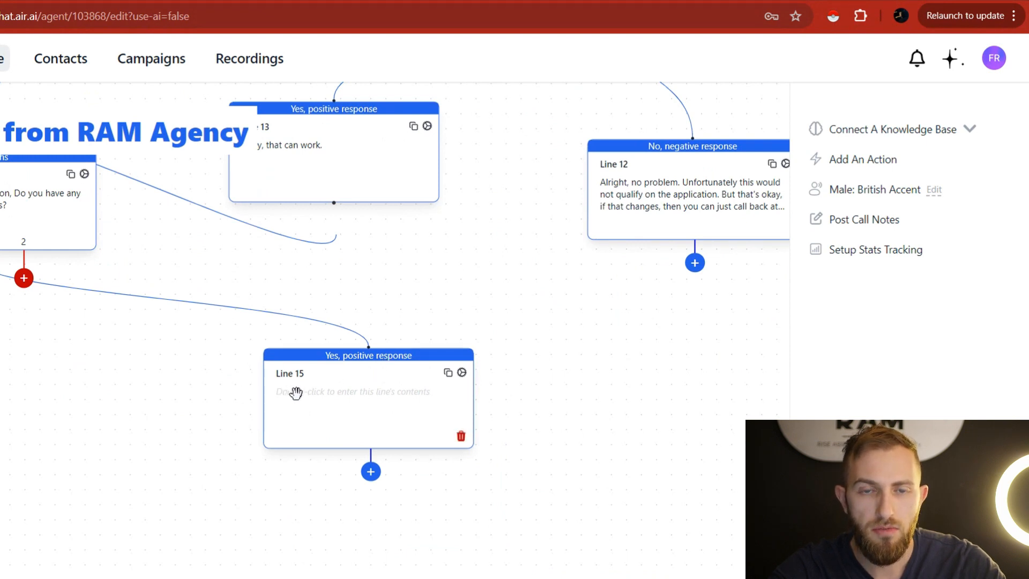
double_click(342, 410)
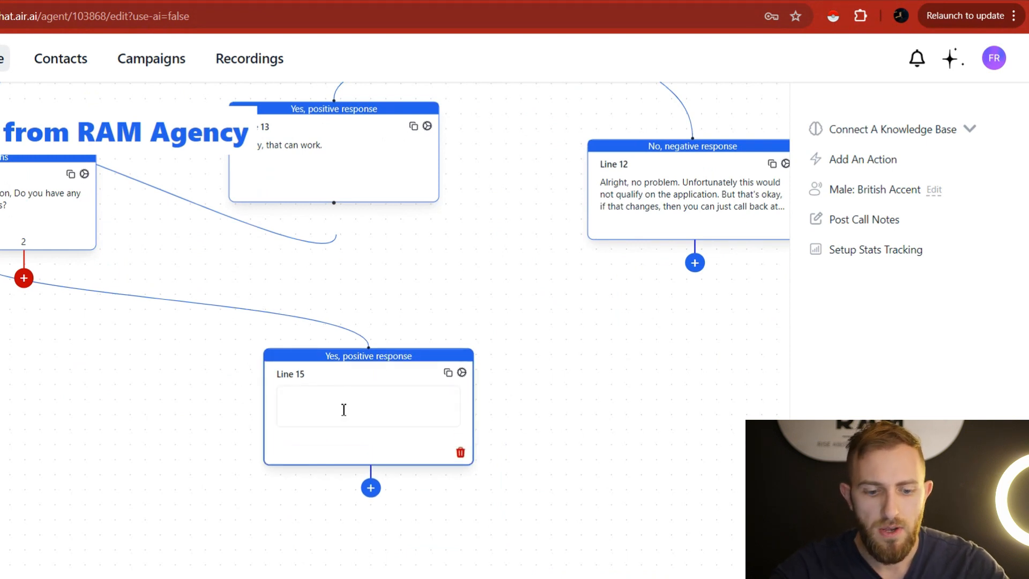
type("Okay, do you have more than 1 loan open?")
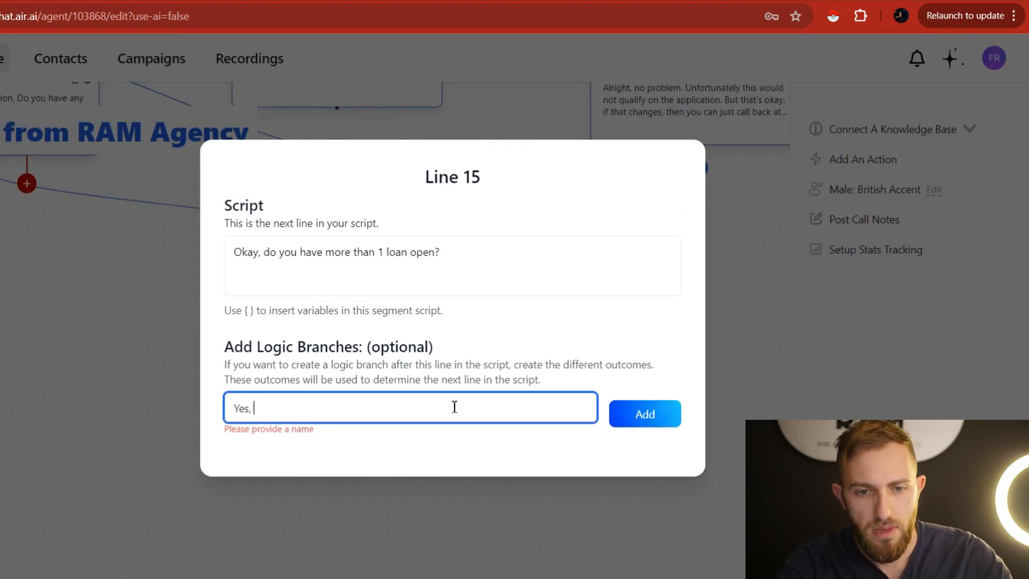
Give Line 15 'Yes, positive response' and 'No, negative response' outcomes.
type("sponse")
left_click(617, 420)
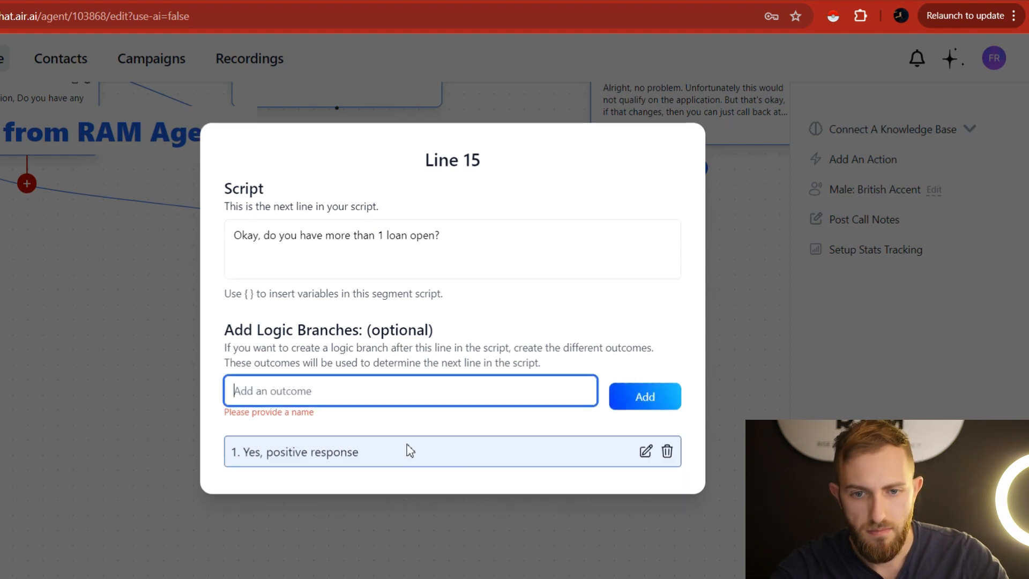
type("No, negative response")
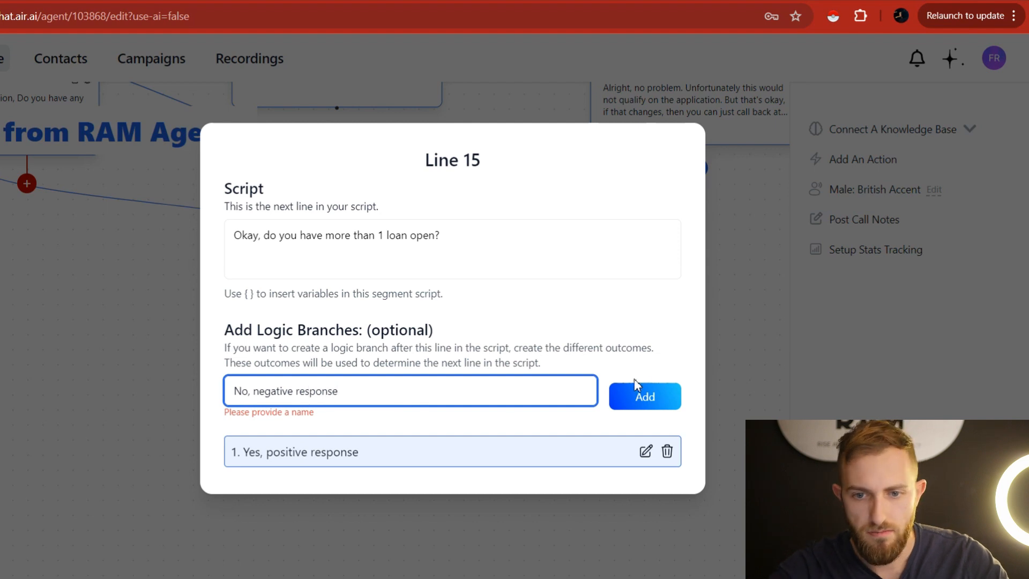
left_click(642, 397)
left_click(743, 365)
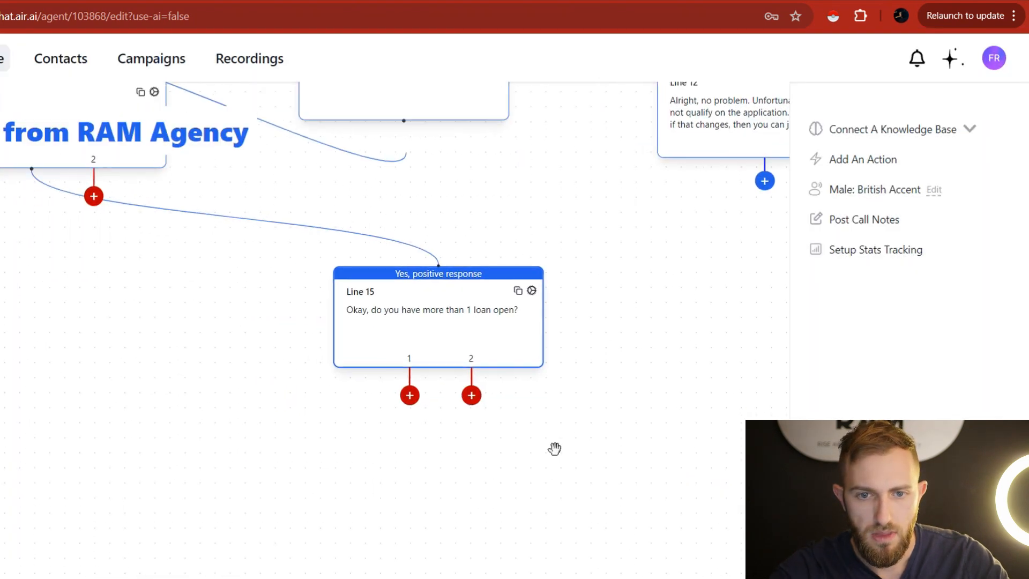
Create Lines 16 and 17 on Line 15's branches, copying Line 12's rejection text into Line 17.
mouse_move(471, 394)
left_mouse_down()
mouse_move(600, 430)
mouse_move(505, 414)
mouse_move(480, 382)
left_mouse_up()
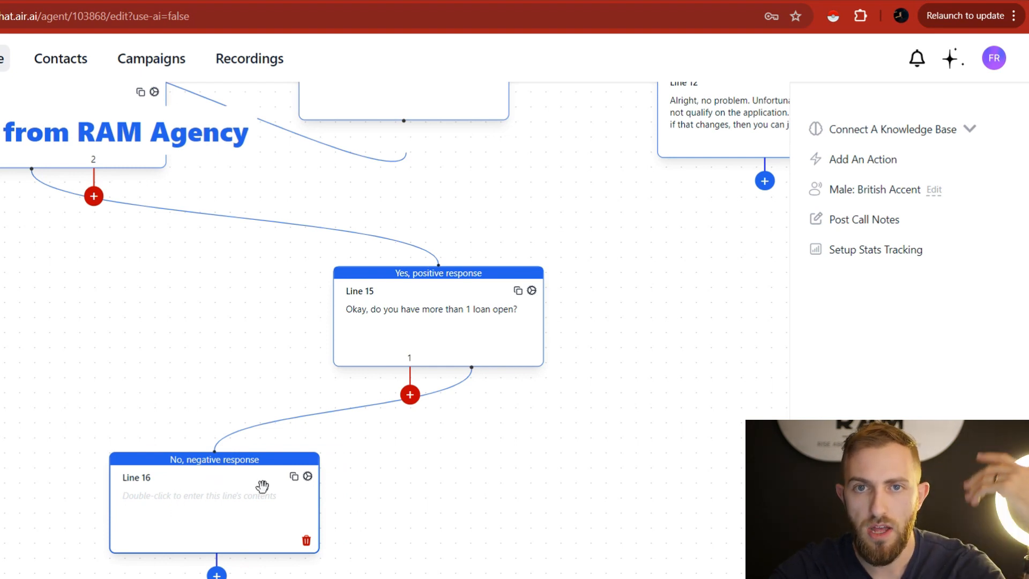
left_click_drag(409, 395, 714, 496)
left_click_drag(705, 382, 640, 324)
left_click_drag(679, 111, 567, 228)
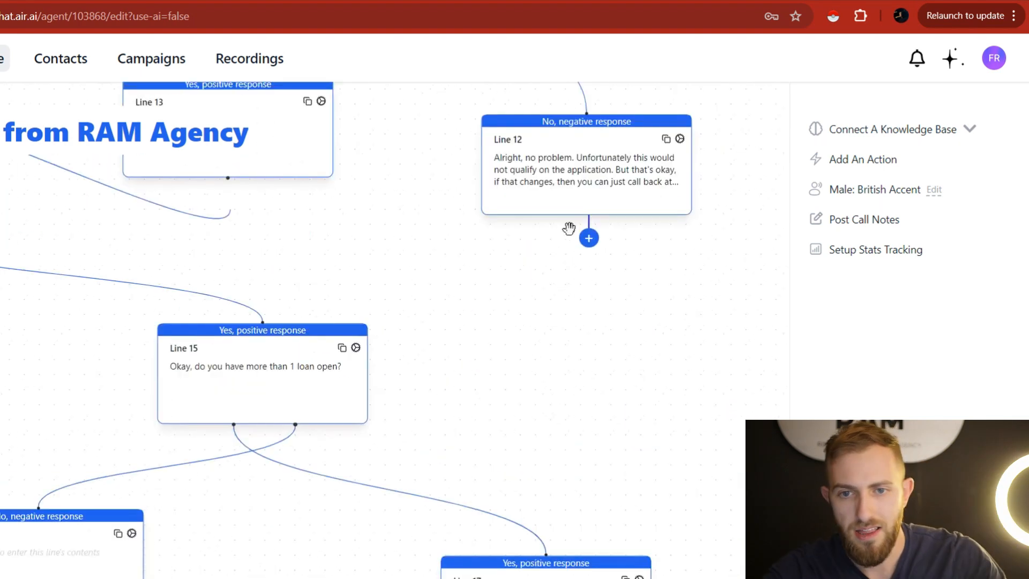
double_click(605, 177)
key("ctrl+a")
key("ctrl+c")
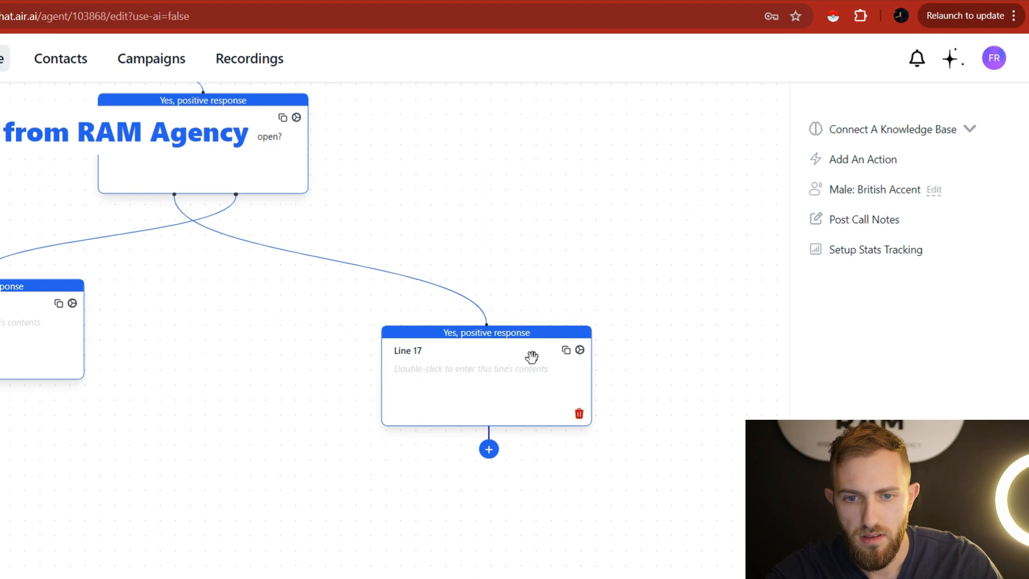
double_click(511, 384)
key("ctrl+v")
Make Line 16 reply 'Alright, that can work.'.
left_click_drag(706, 318, 980, 480)
left_click_drag(432, 484, 484, 493)
double_click(304, 493)
type("Alright")
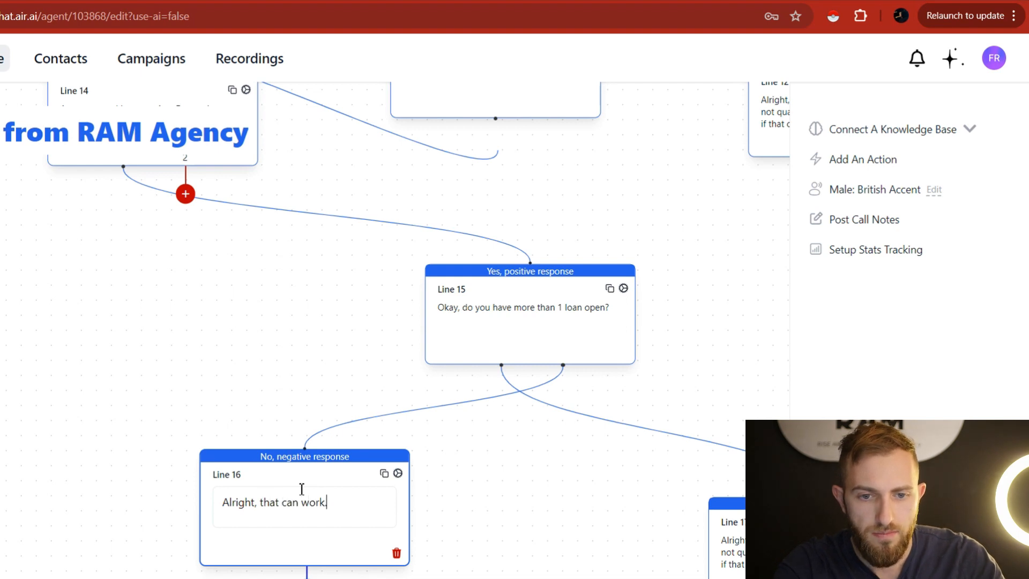
left_click(197, 298)
Add Line 18 on Line 14's no branch, then return to the call script document.
left_click_drag(198, 299, 343, 434)
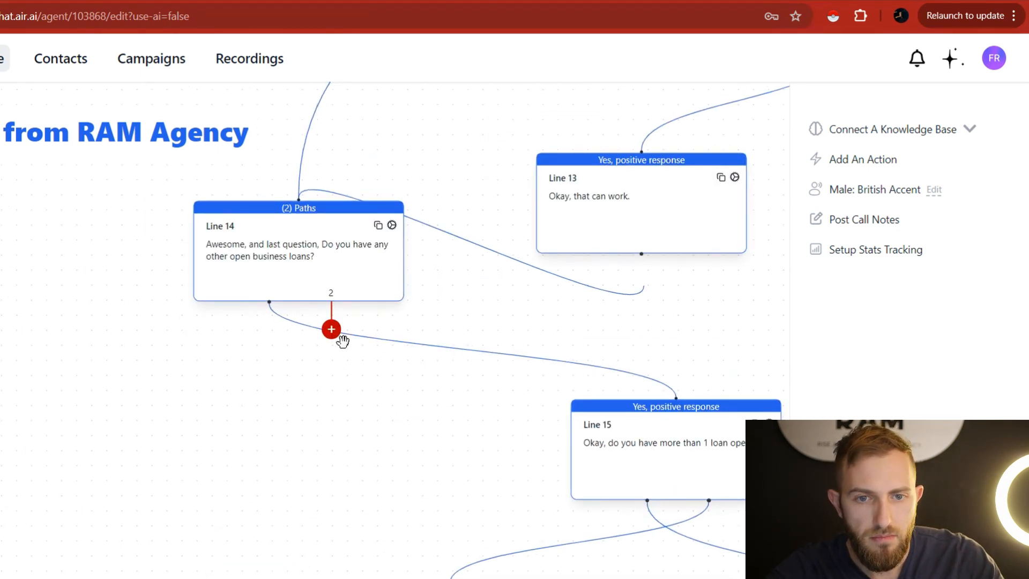
scroll(278, 411, "down", 6)
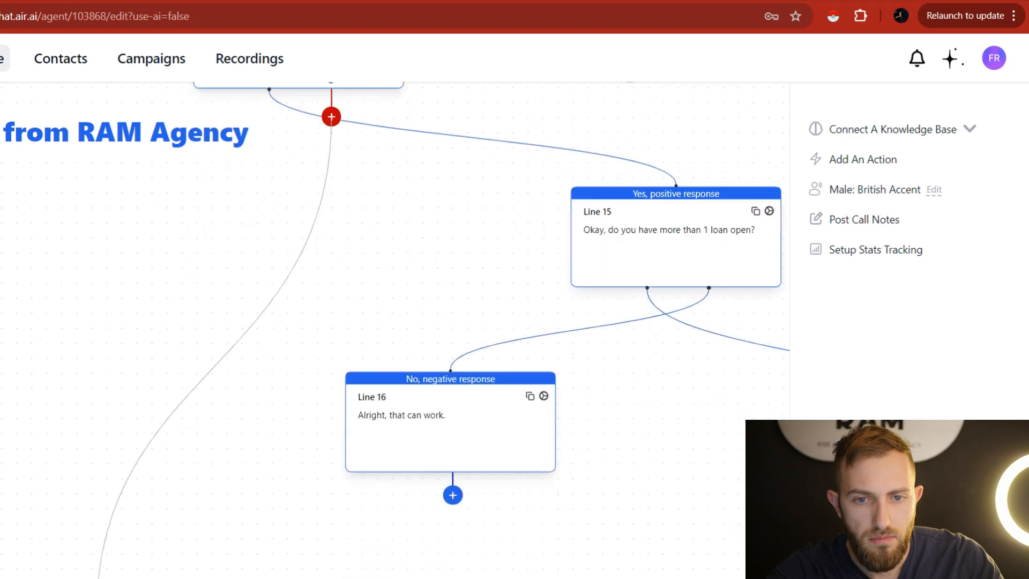
left_click_drag(142, 448, 144, 449)
left_click(214, 1)
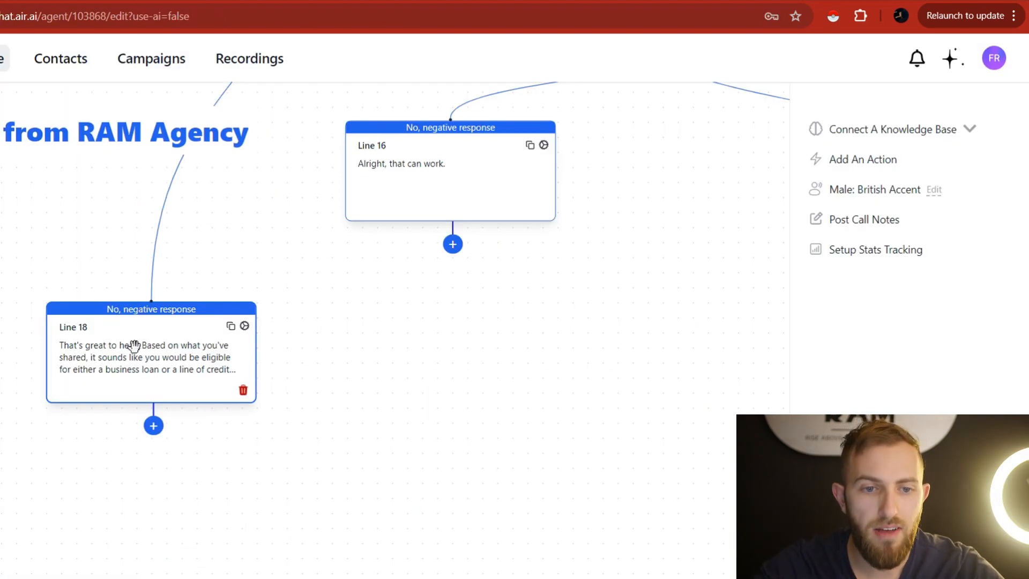
Edit Line 18's script and link Line 16's reply into Line 18.
left_click(132, 348)
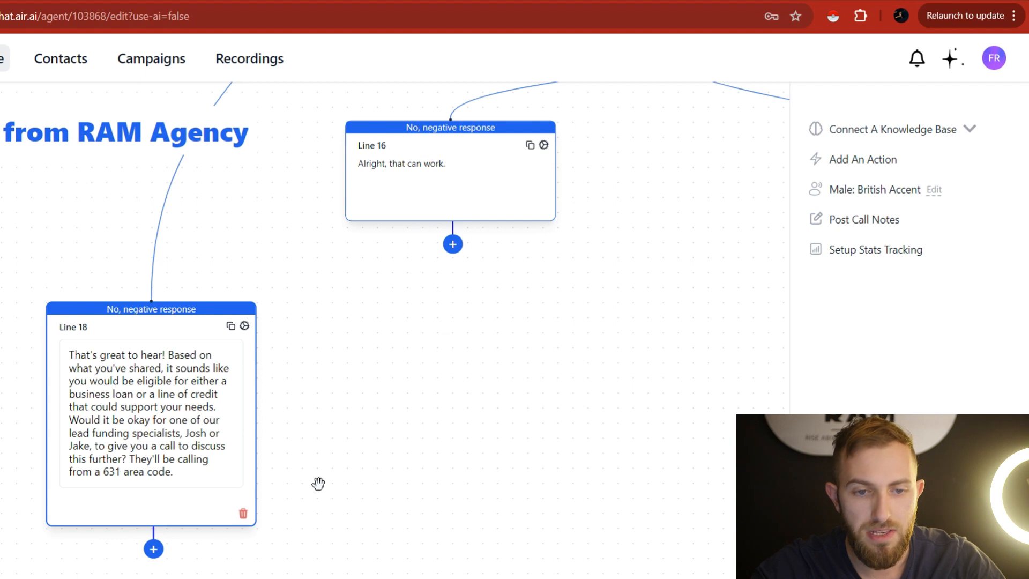
left_click_drag(436, 300, 445, 346)
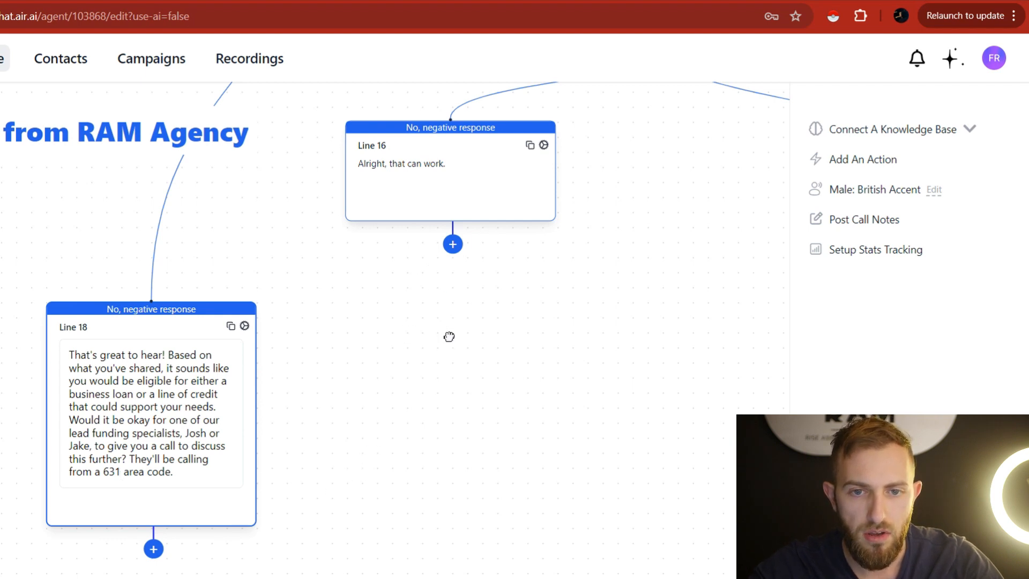
left_click_drag(457, 294, 204, 374)
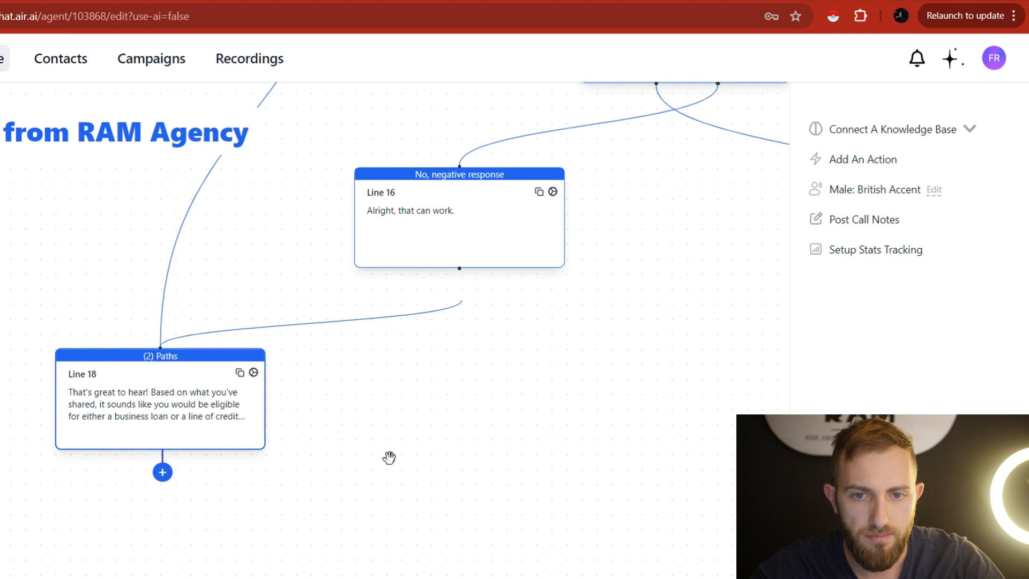
left_click(163, 472)
left_click_drag(378, 455, 402, 285)
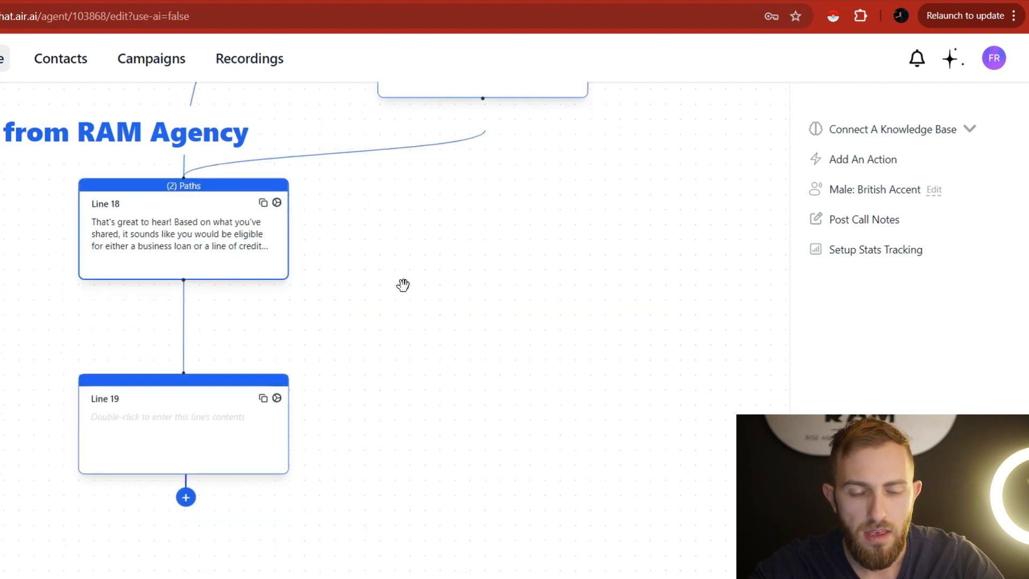
left_click(277, 461)
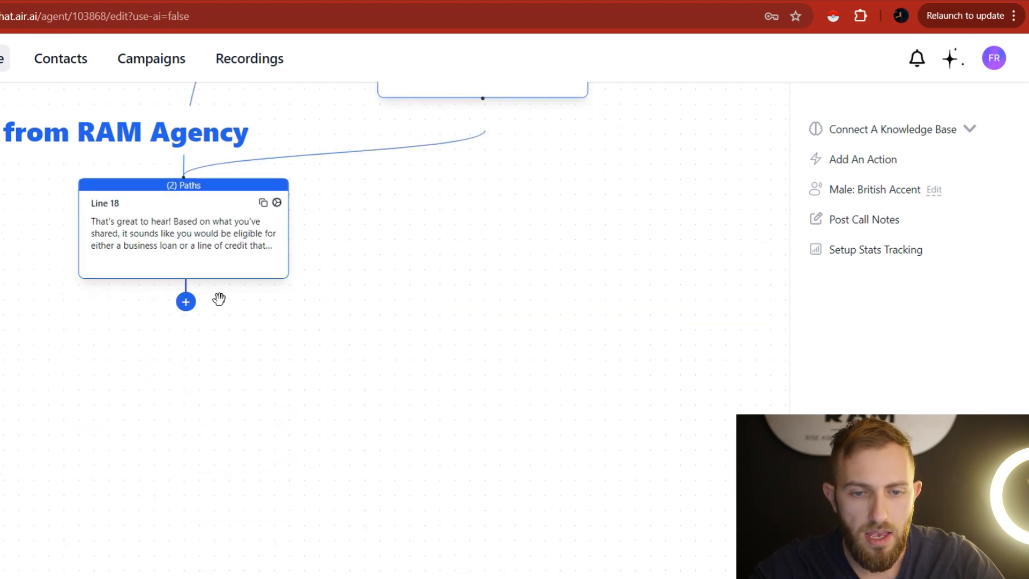
Add a 'Yes' outcome to Line 18 and an empty Line 19 on its first path.
left_click(276, 202)
left_click(413, 405)
type("Yes")
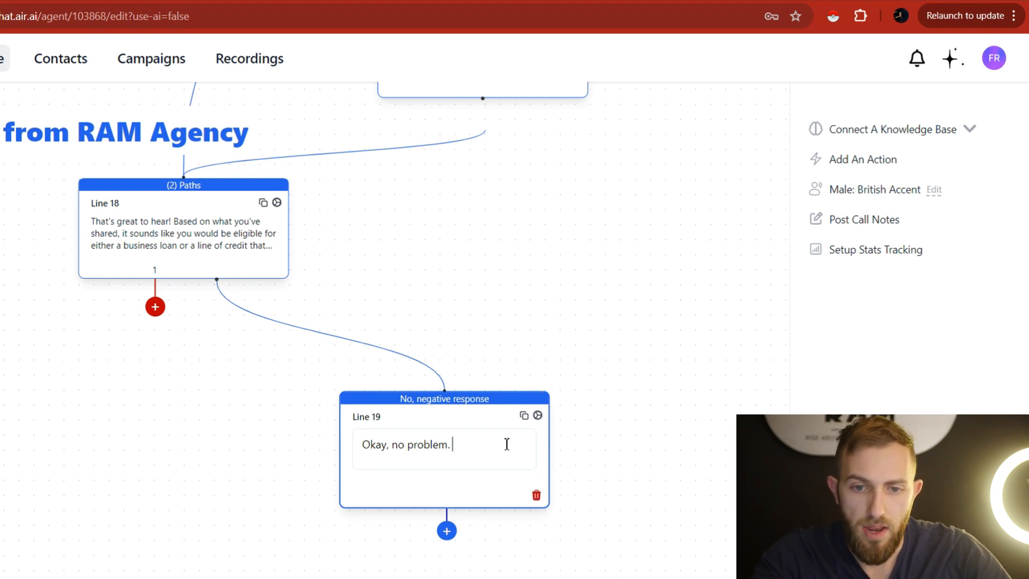
left_click(540, 505)
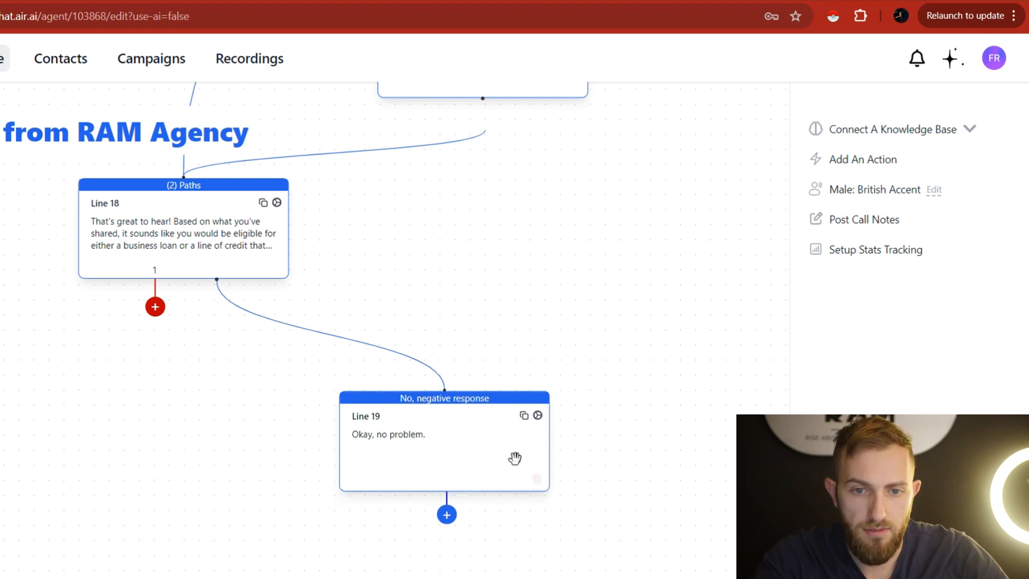
left_click(536, 478)
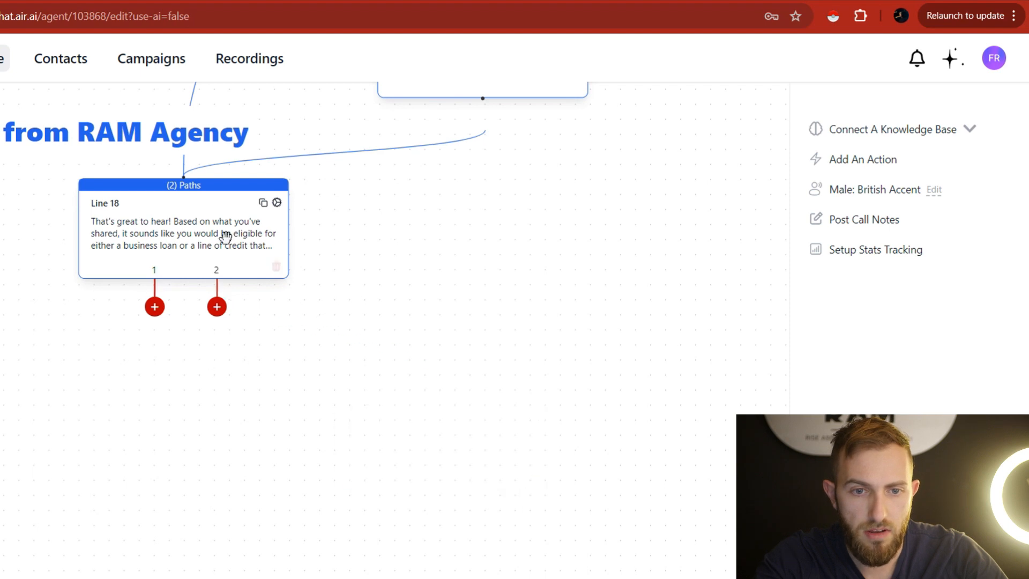
left_click(155, 307)
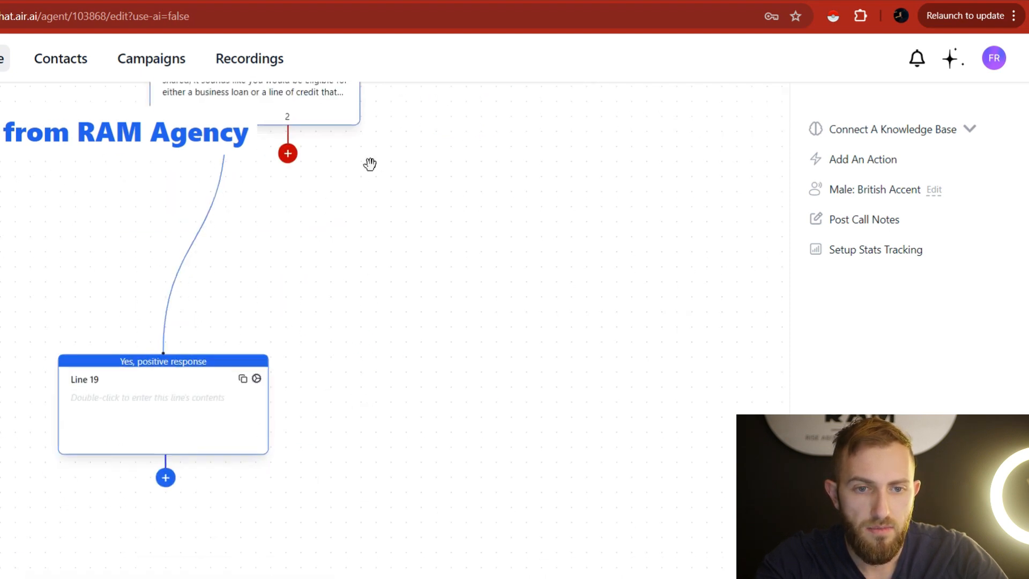
left_click(220, 2)
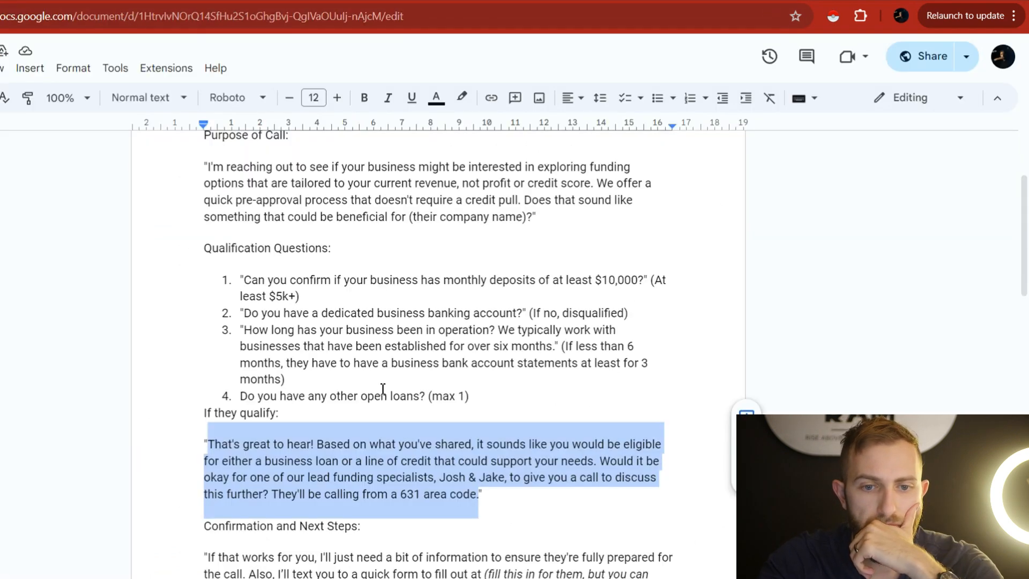
Copy the Confirmation and Next Steps paragraph following 'If that works for you,'.
scroll(383, 390, "down", 1)
scroll(342, 459, "down", 1)
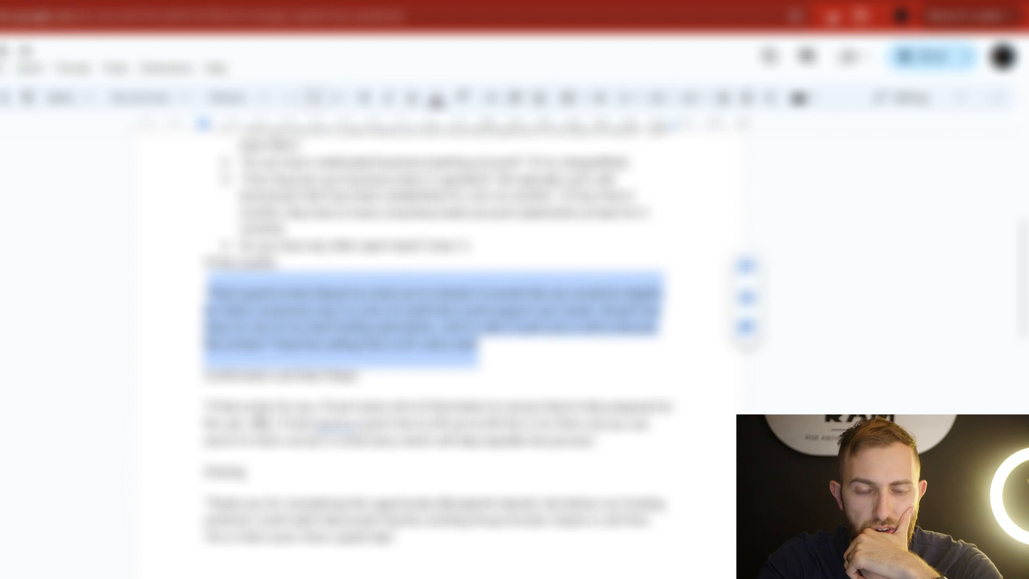
left_click_drag(209, 406, 576, 455)
left_click(330, 414)
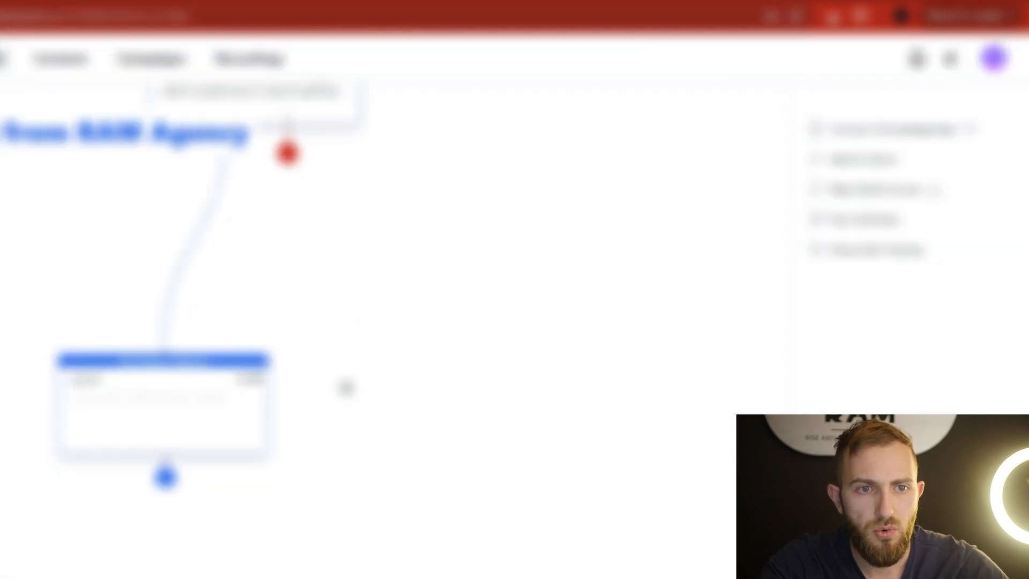
Paste the confirmation wording into Line 19, reworded to open 'Okay great, they'll' and use 'And'.
left_click(176, 410)
type("I'll just need a bit of information to ensure they're fully prepared for the call. Also, I'll text you to a quick form to fill out at (fill this in for them, but you can send it to them via text or email also) which will help expedite the process")
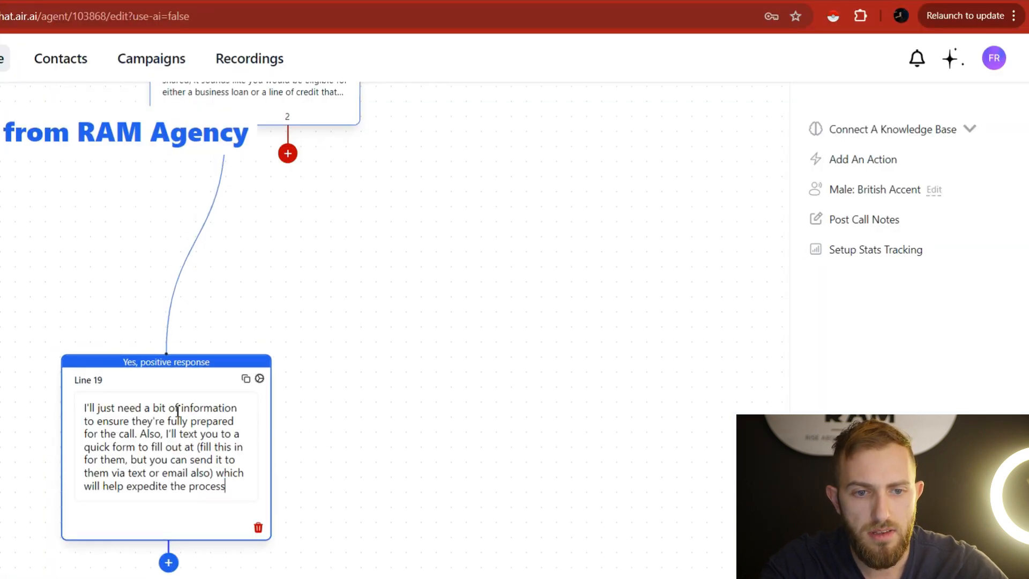
left_click(92, 411)
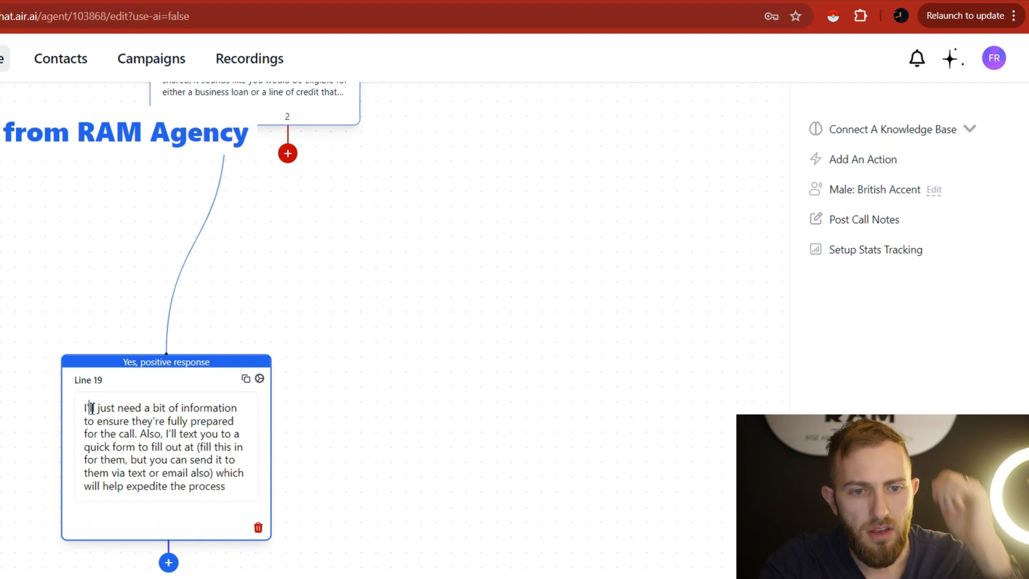
type("Okay great,")
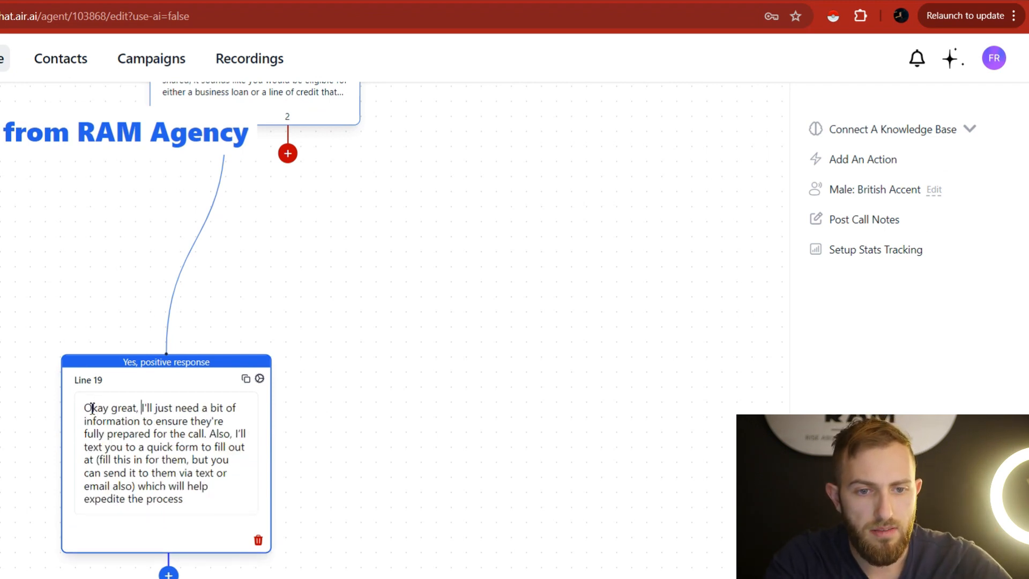
key("Delete")
key("Delete")
key("Delete")
key("Delete")
type("they'll")
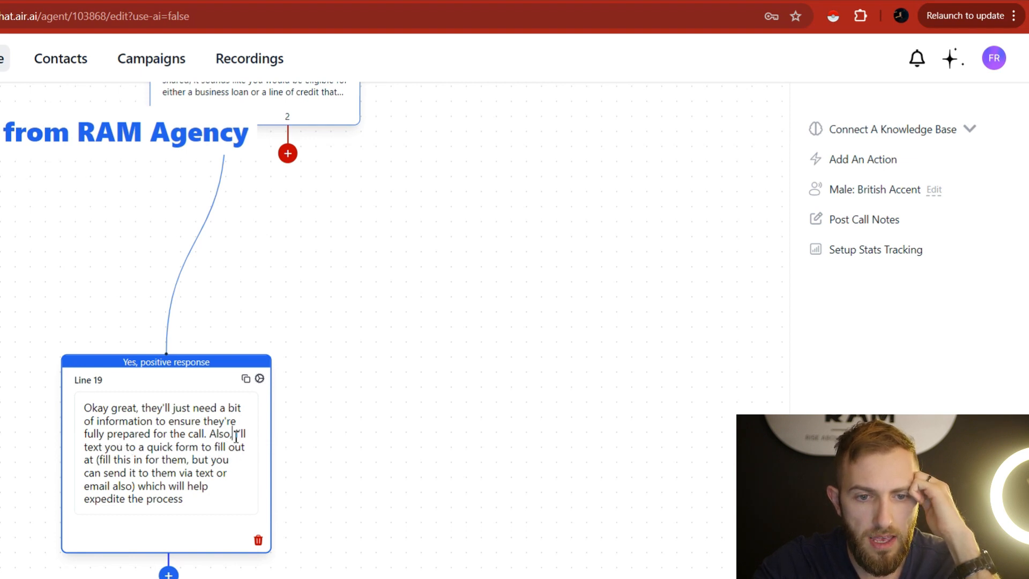
key("BackSpace")
key("BackSpace")
key("BackSpace")
type("And")
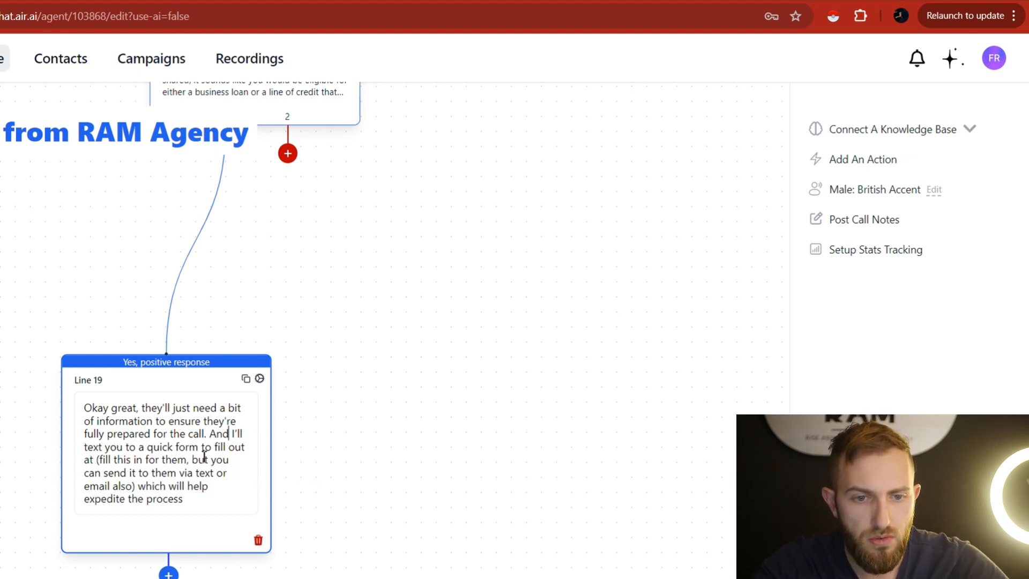
double_click(131, 446)
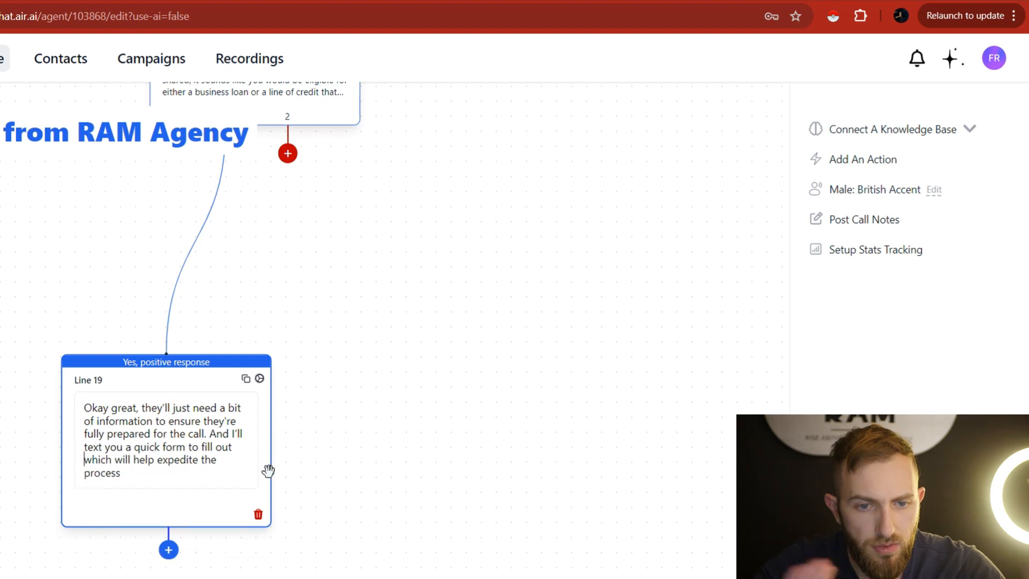
left_click(119, 486)
left_click(156, 423)
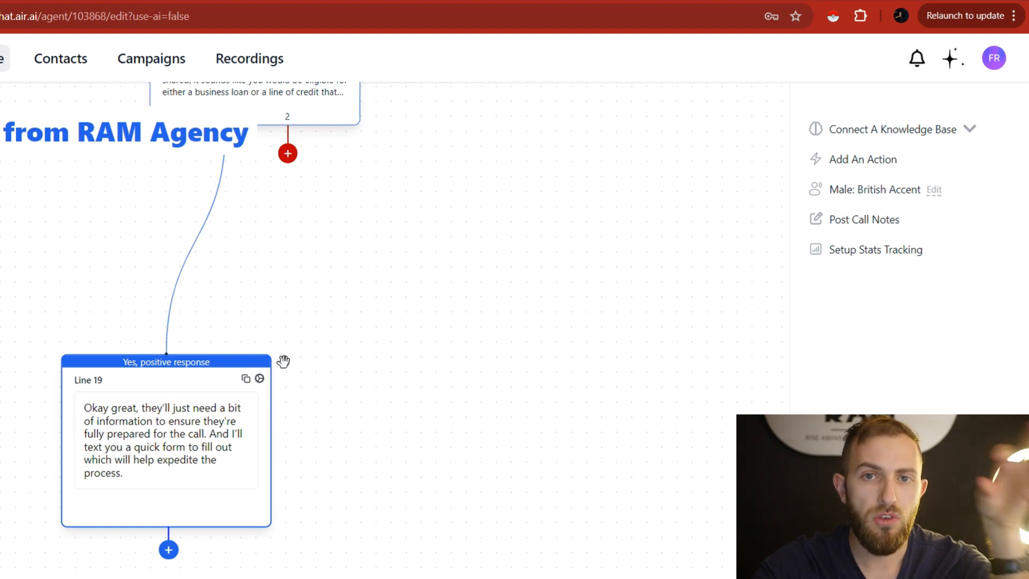
left_click(377, 448)
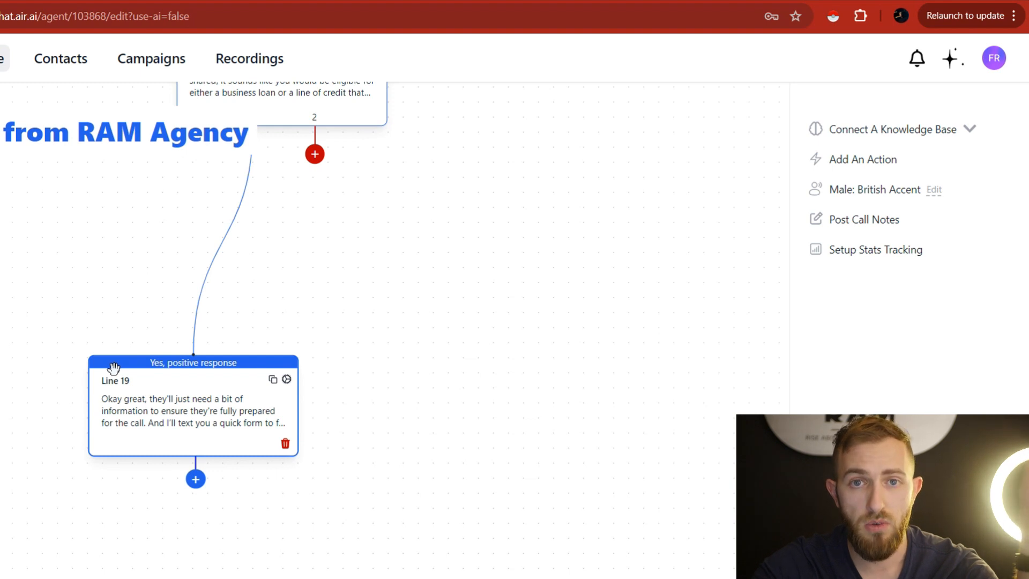
Select the closing paragraph from 'Thank' to 'day'.
left_click_drag(505, 374, 574, 352)
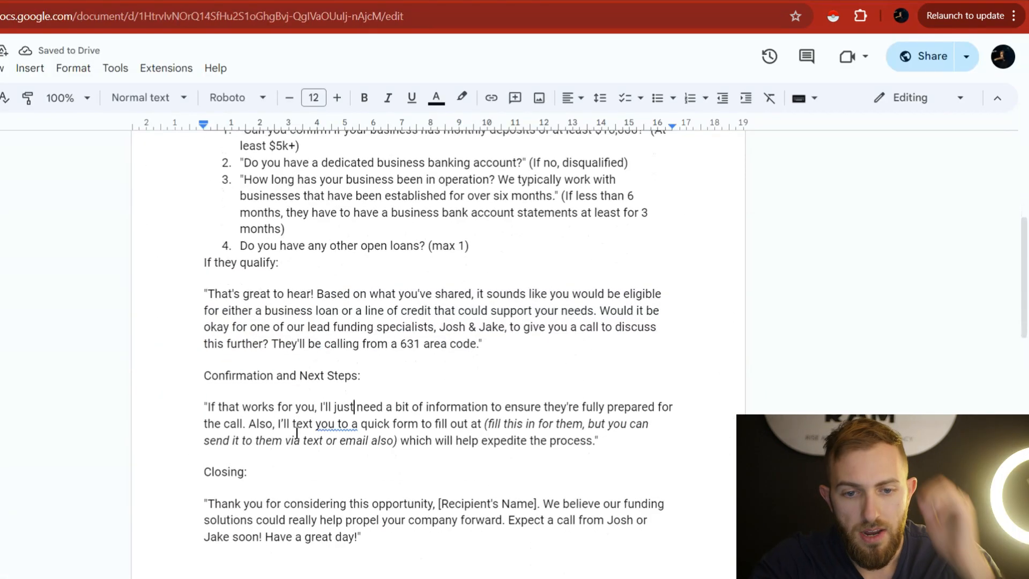
scroll(275, 455, "down", 2)
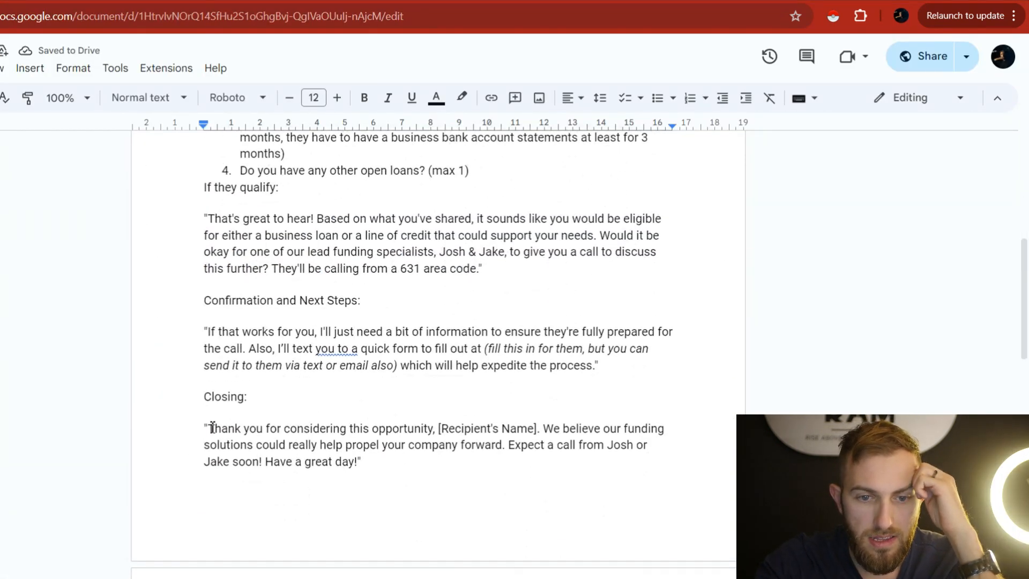
left_click_drag(208, 427, 357, 461)
key("ctrl+c")
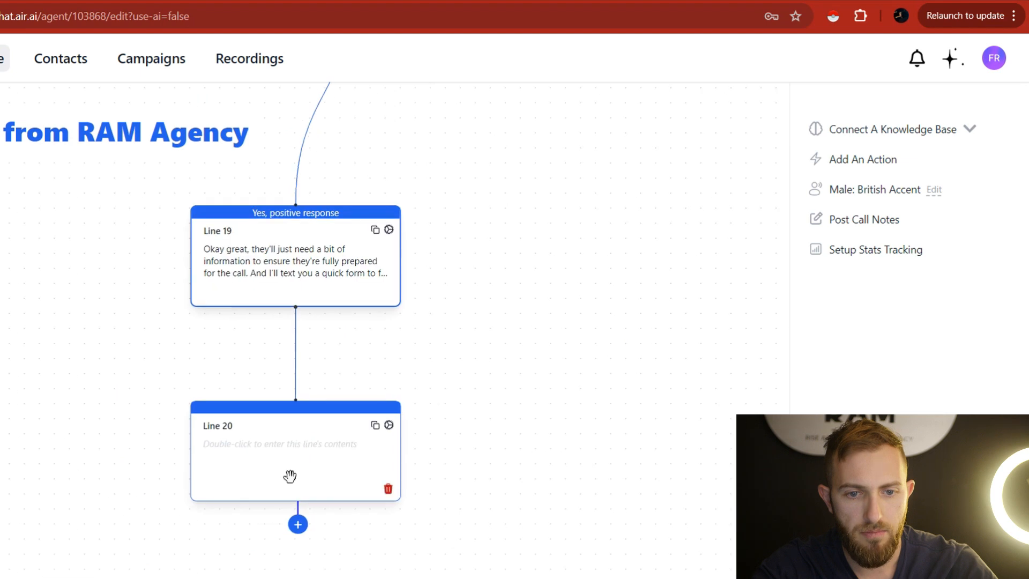
Paste the thank-you paragraph into Line 20, replacing '[Recipient's Name]' with {prospectName}.
left_click(297, 450)
key("ctrl+v")
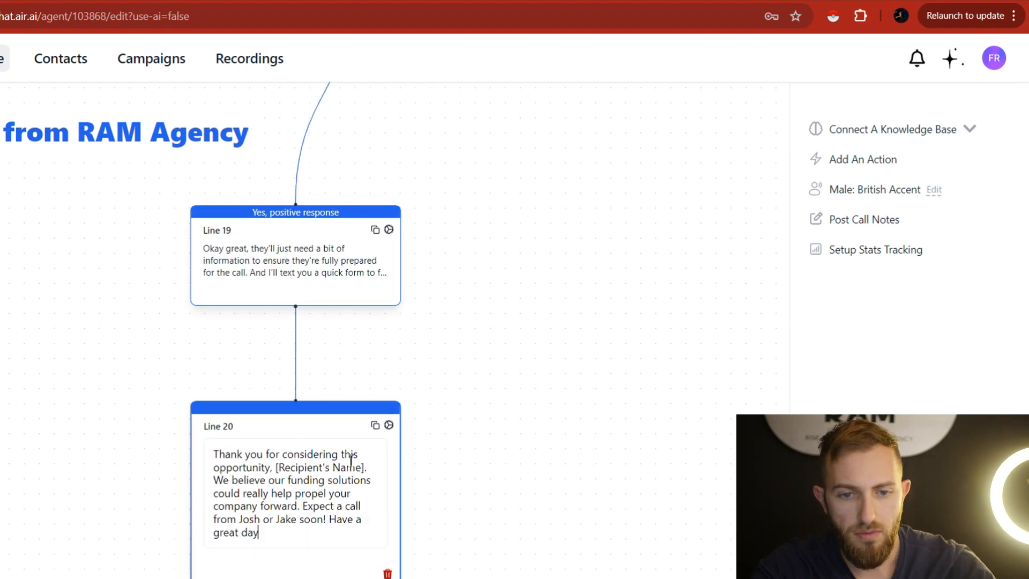
left_click_drag(275, 467, 366, 468)
key("BackSpace")
key("BackSpace")
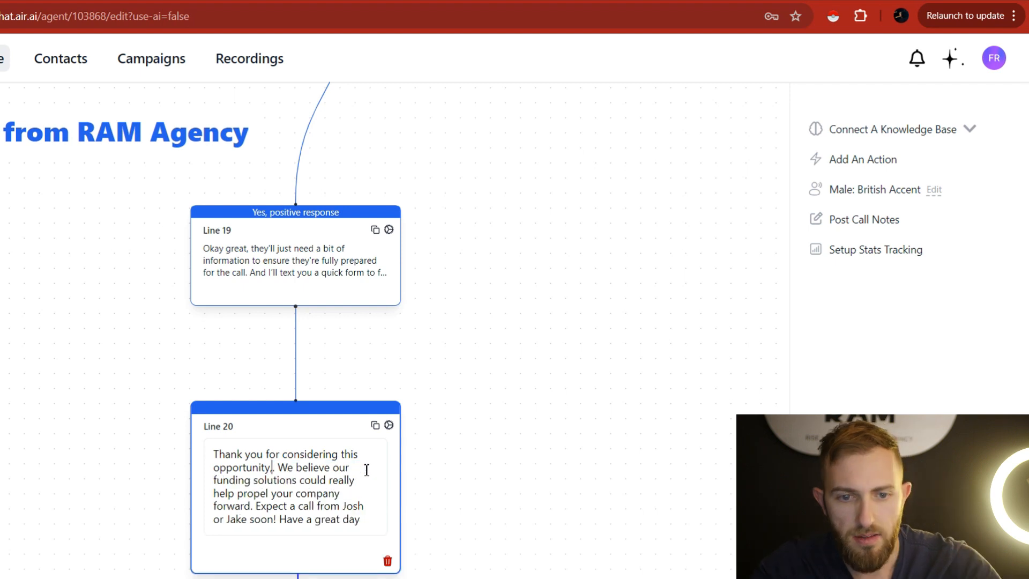
key("BackSpace")
type("{")
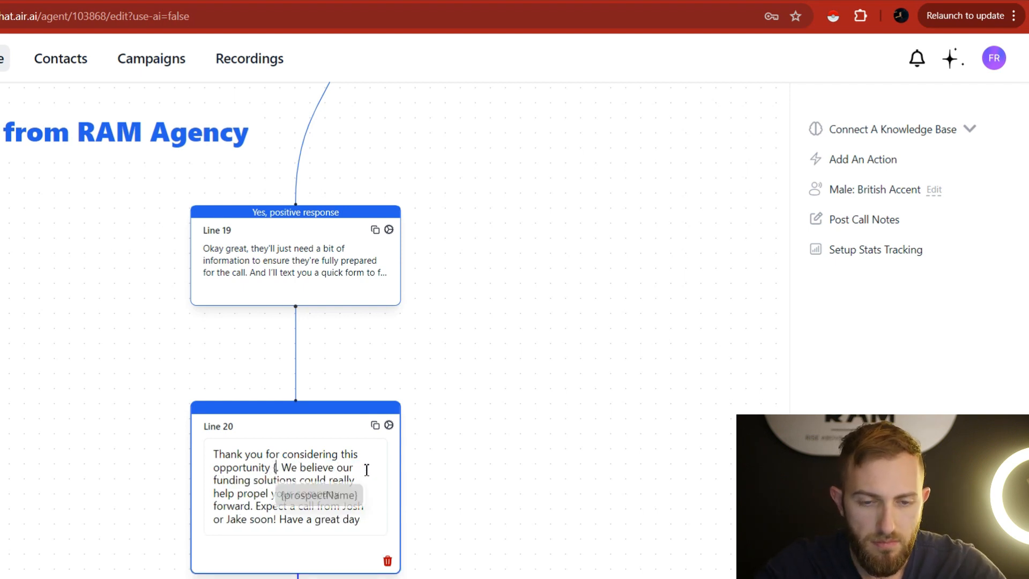
key("Return")
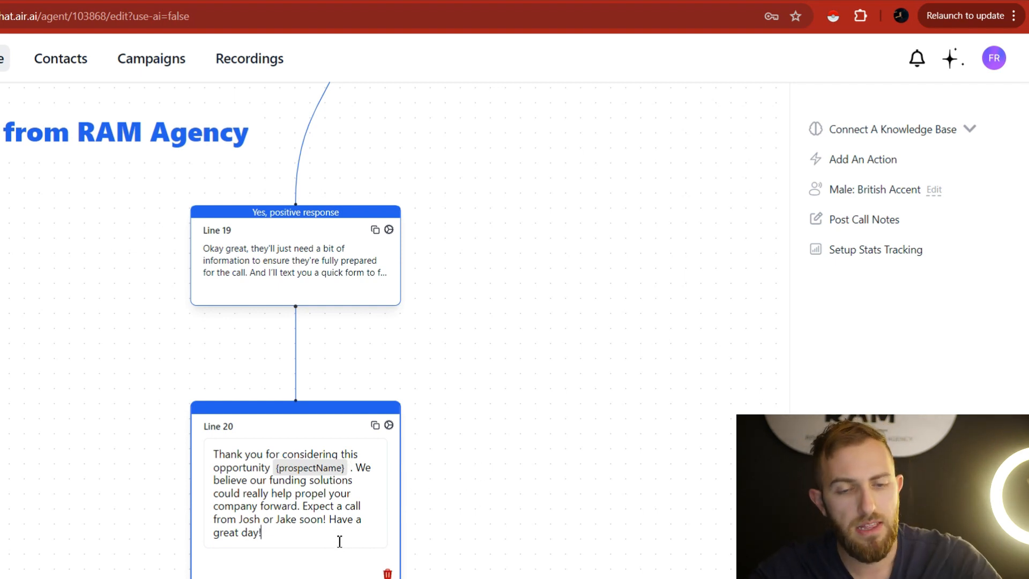
left_click(633, 255)
left_click_drag(638, 244, 554, 407)
left_click_drag(595, 167, 553, 326)
left_click_drag(597, 266, 600, 478)
scroll(659, 288, "down", 7)
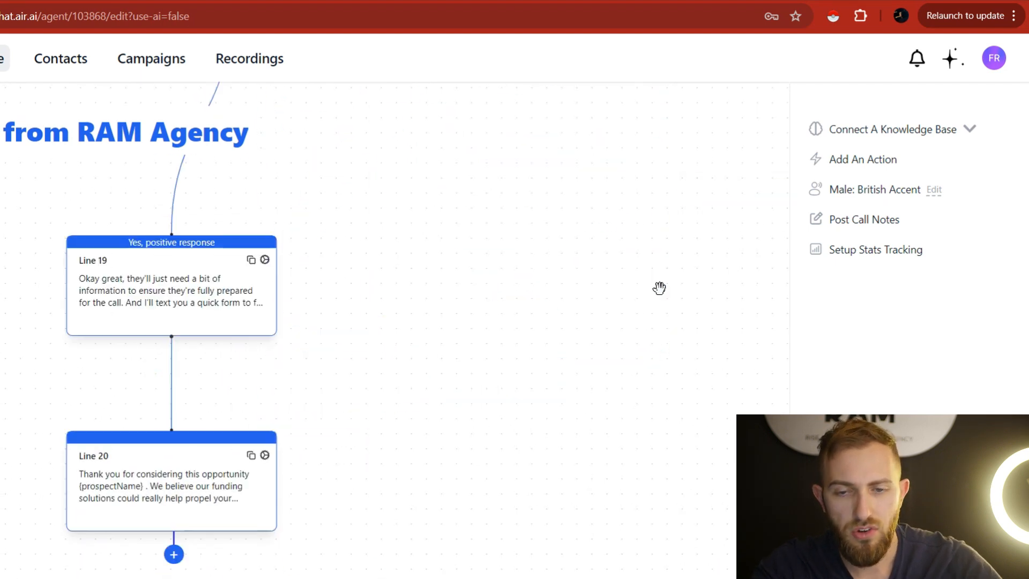
scroll(589, 284, "down", 5)
scroll(540, 284, "down", 5)
left_click_drag(611, 309, 570, 480)
left_click_drag(691, 278, 704, 121)
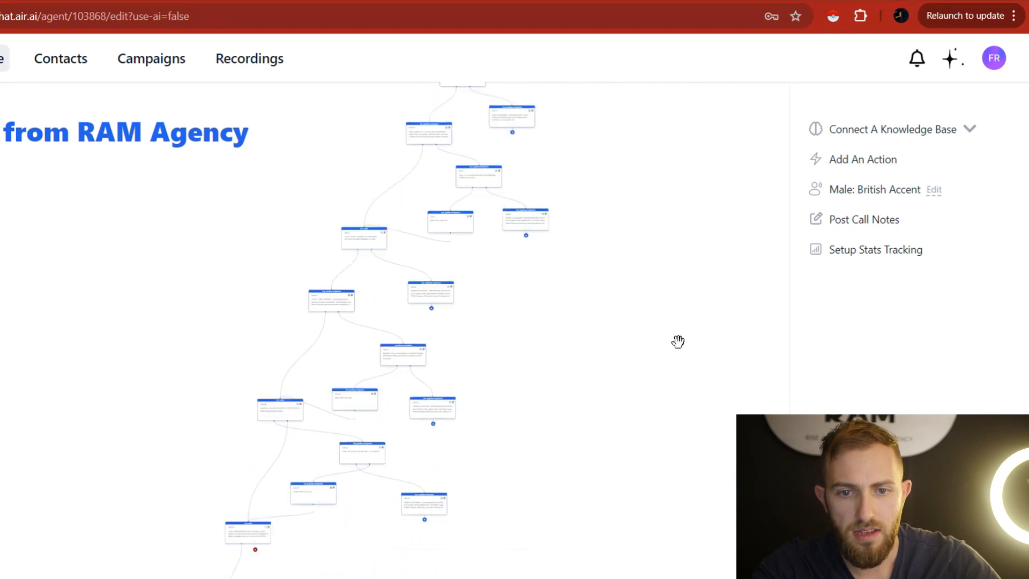
scroll(670, 332, "down", 3)
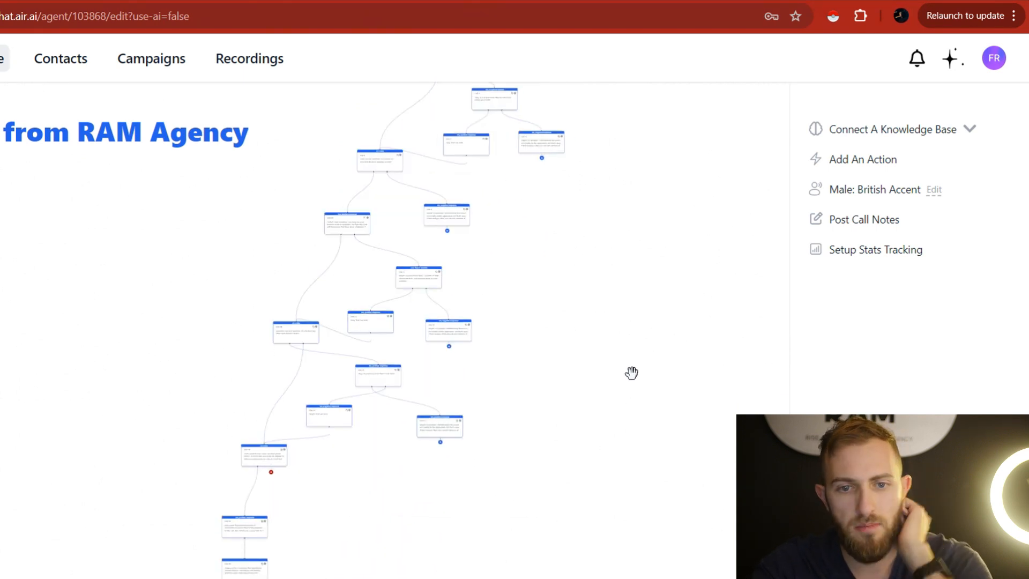